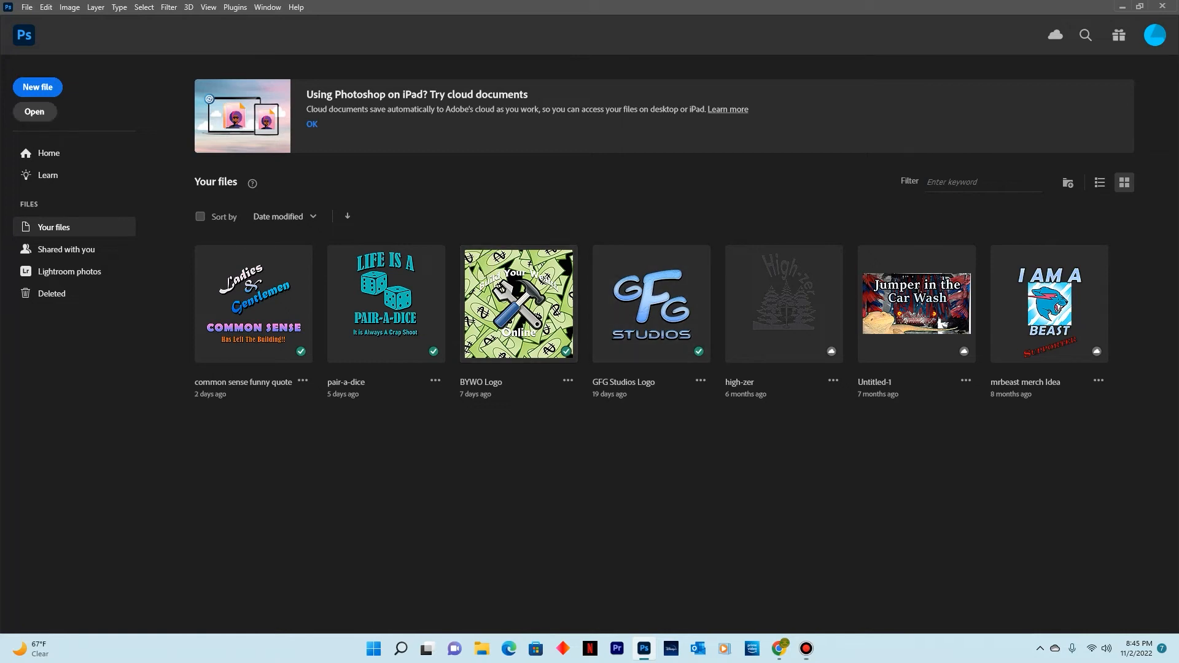
Create a new document 4000 px wide and 5000 px high at 300 pixels per inch
click(38, 87)
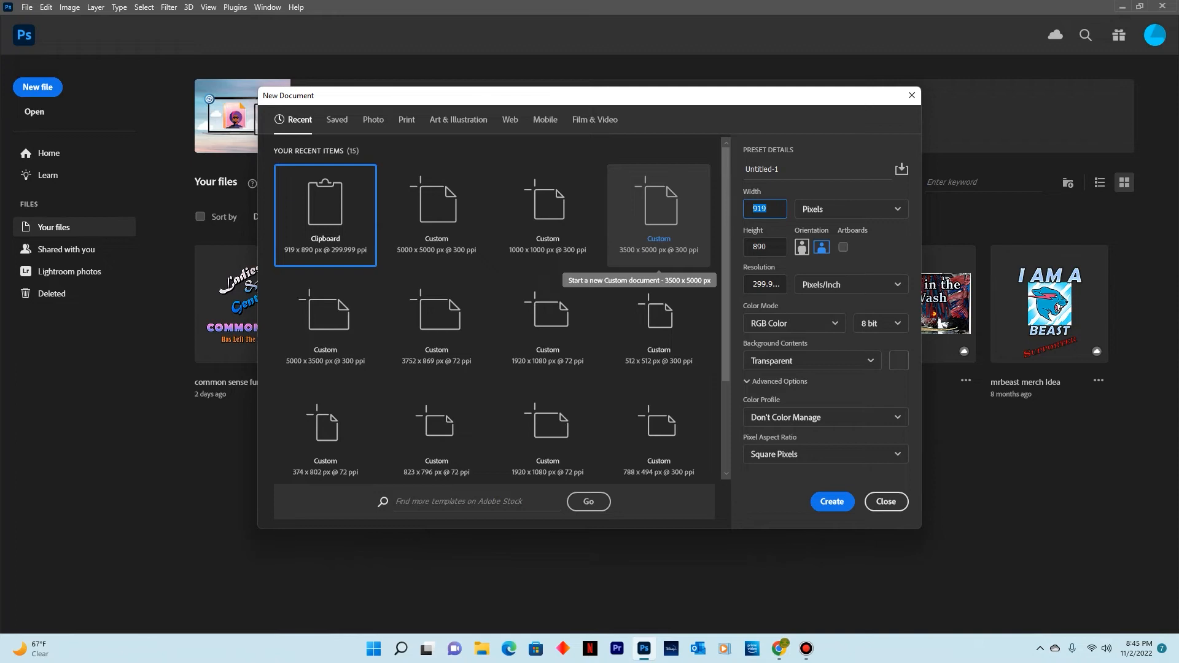
text(4000)
key(Tab)
text(5000)
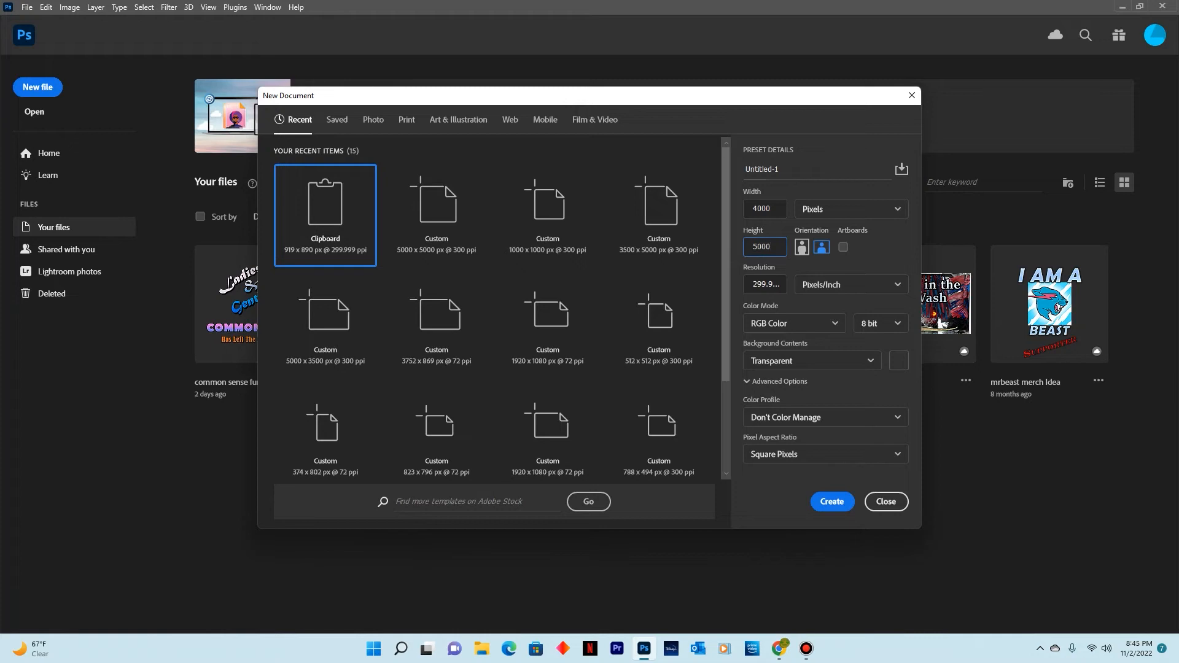
key(Tab)
text(300)
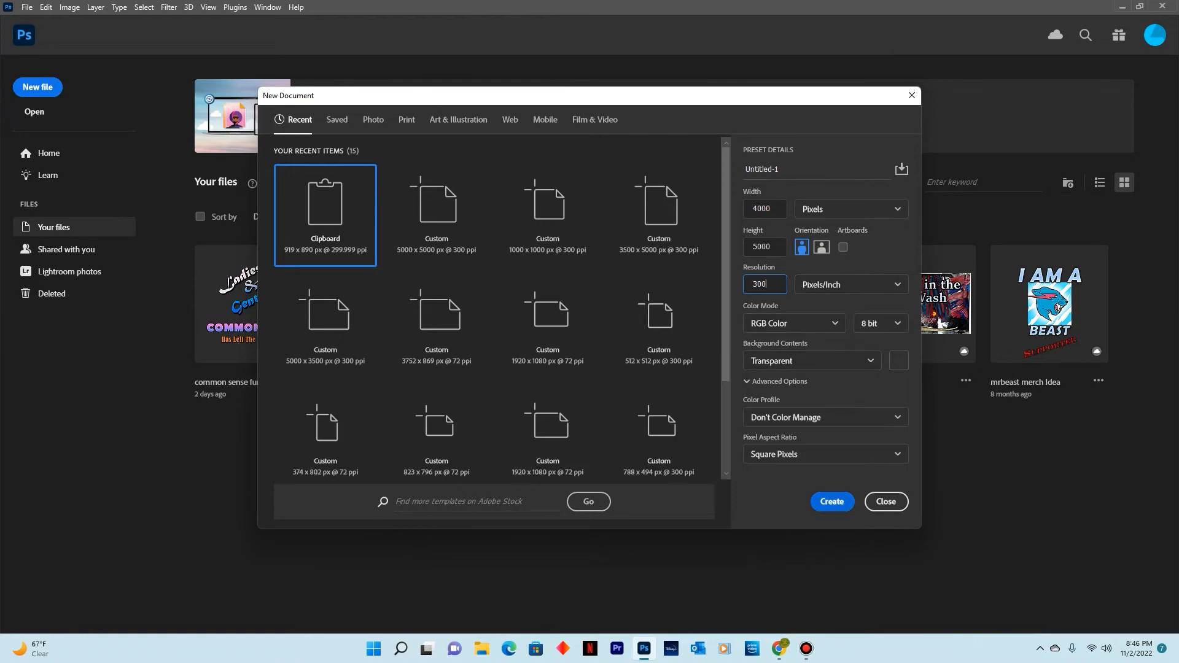
key(Return)
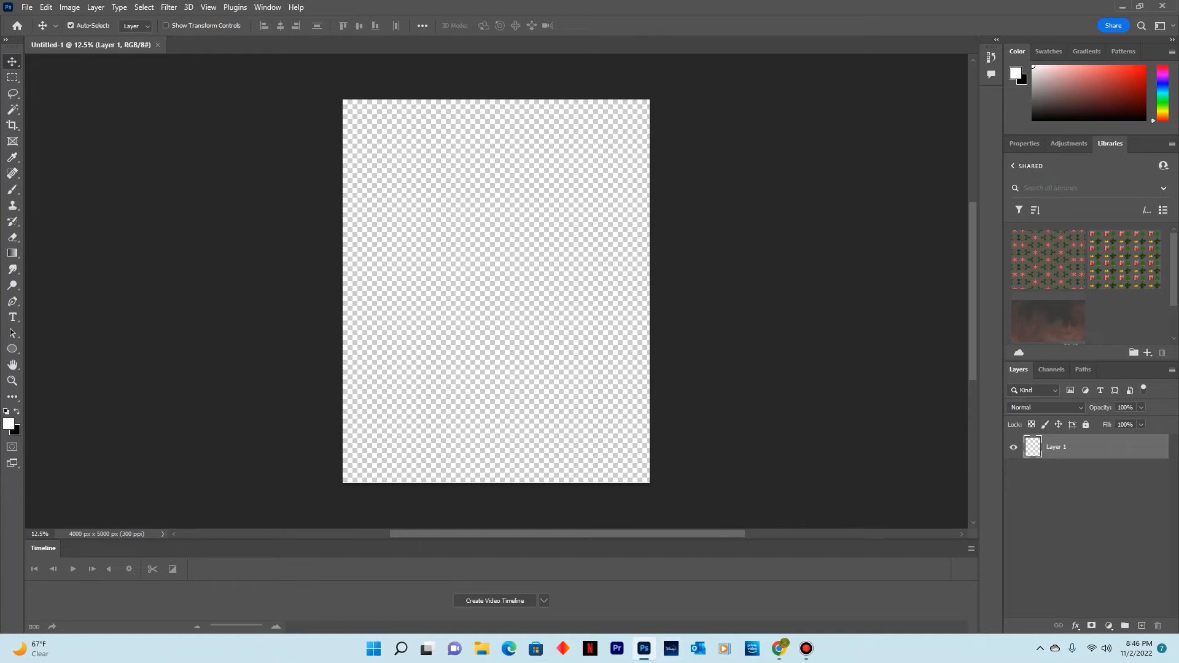
click(27, 7)
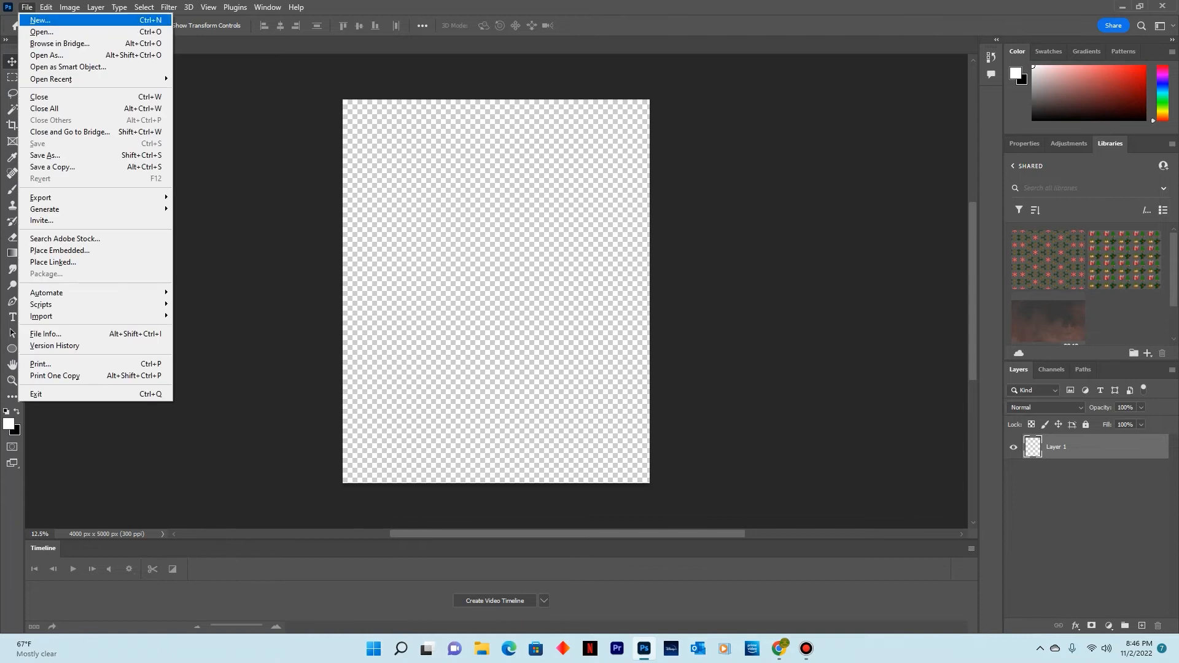
click(40, 20)
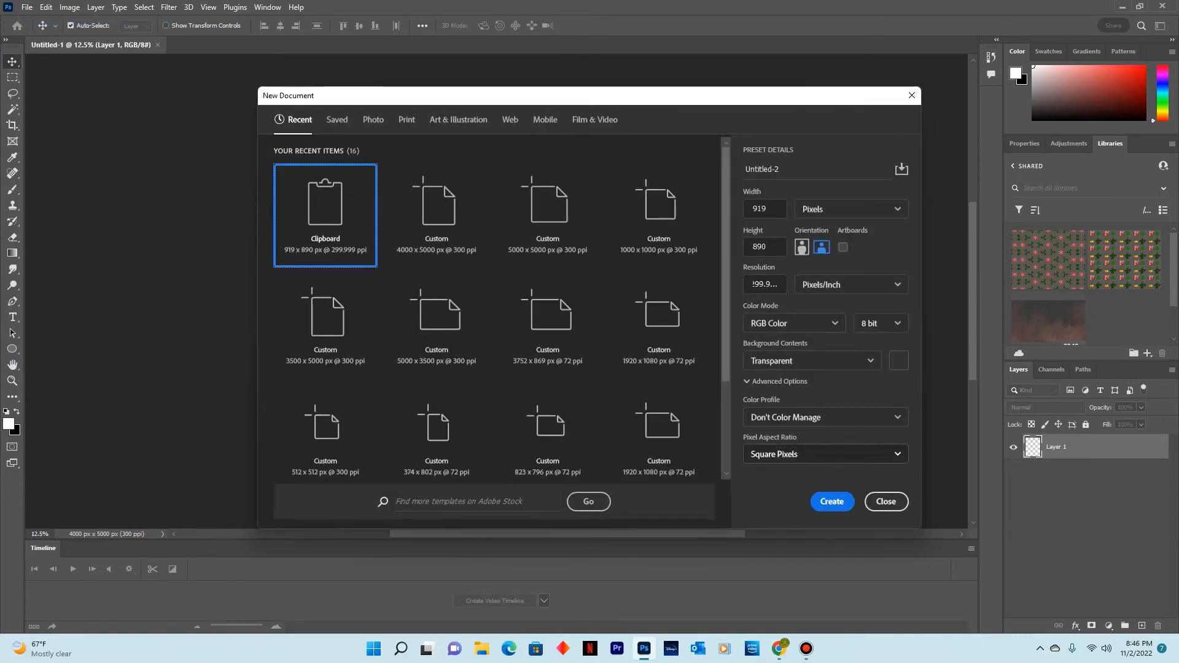
click(887, 502)
Open the images frame-5671878 and rear-2582540 from the Rear View folder inside the Redbubble folder
click(27, 7)
click(42, 32)
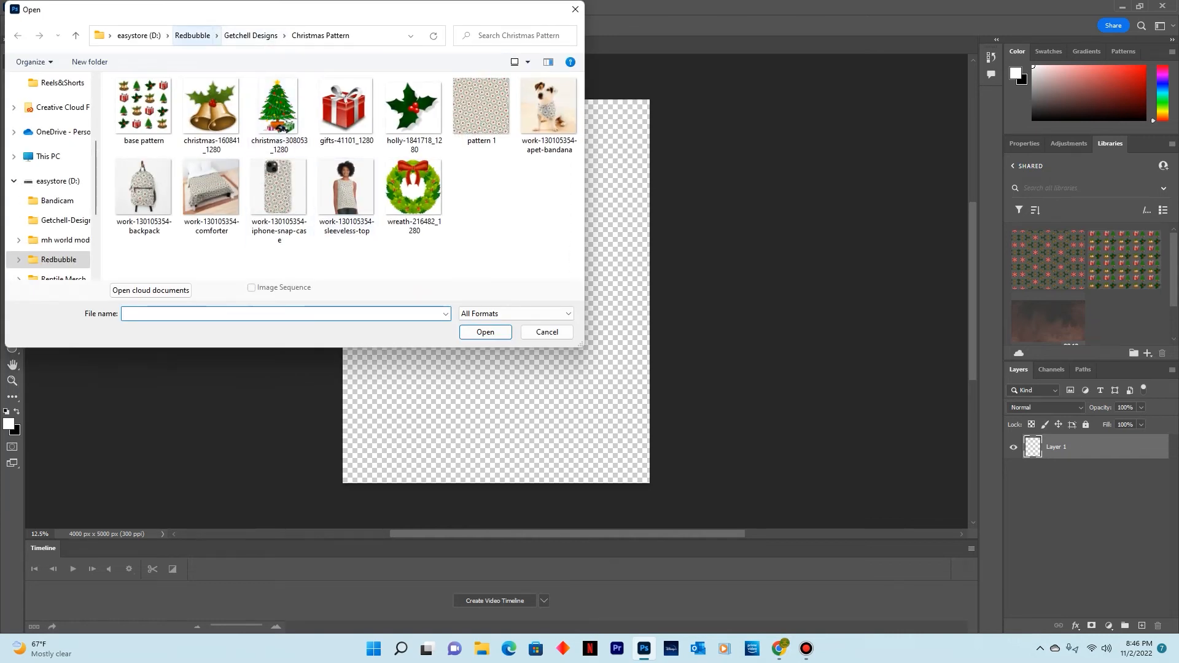
click(192, 35)
double_click(210, 108)
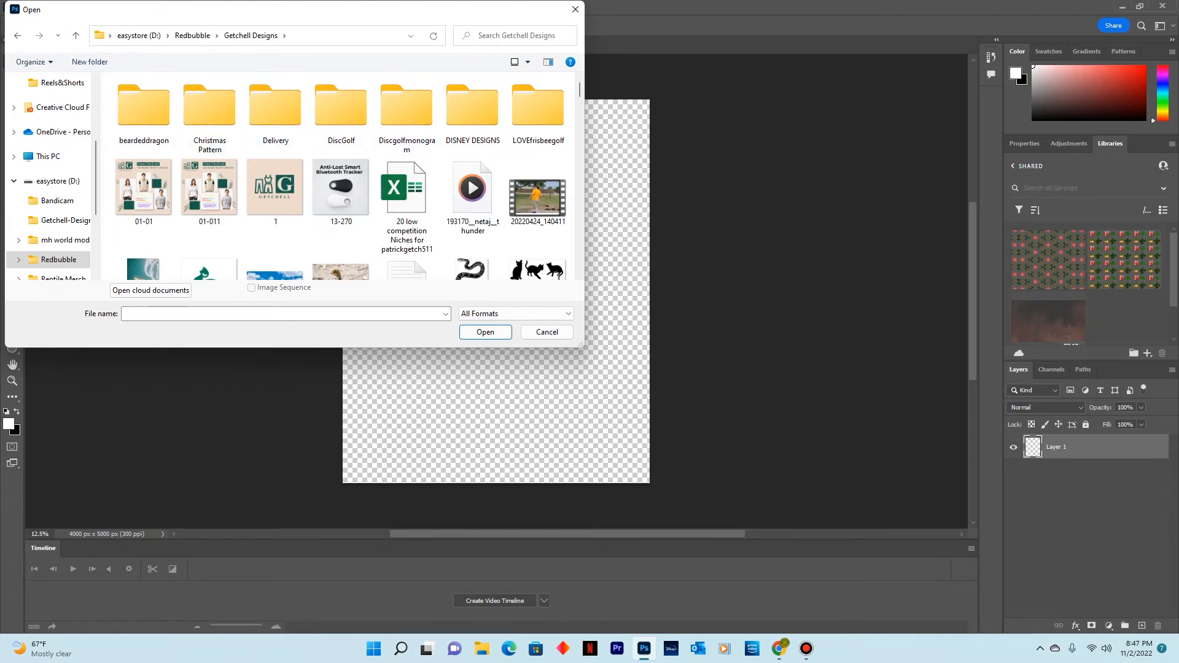
click(75, 35)
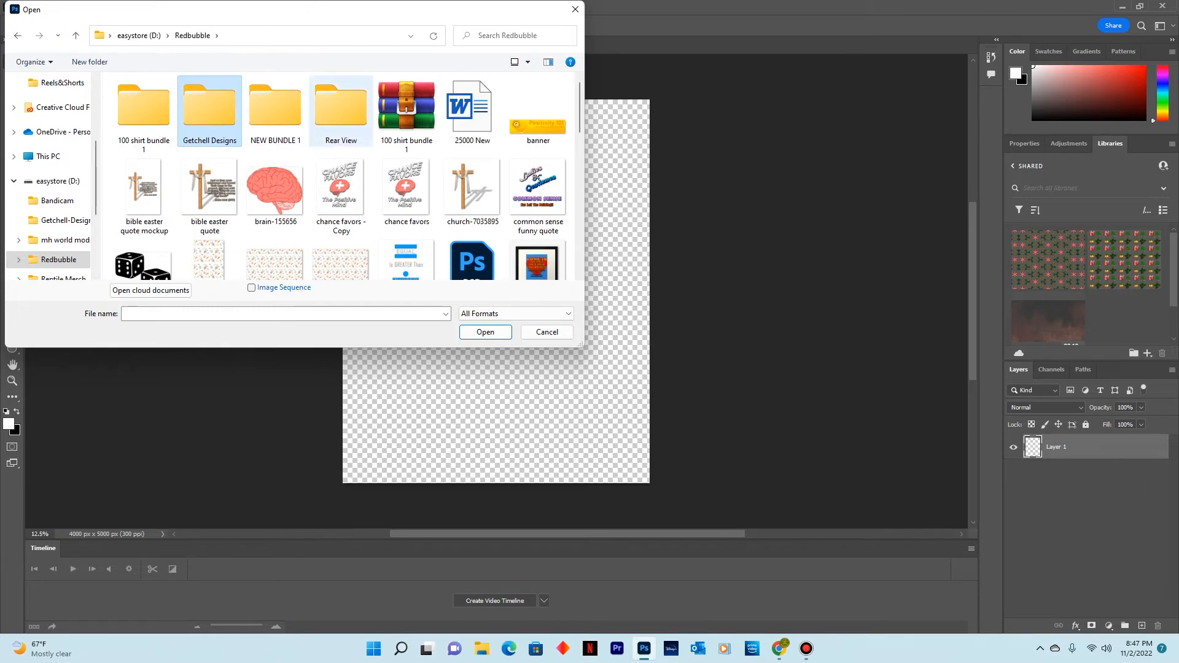
click(341, 111)
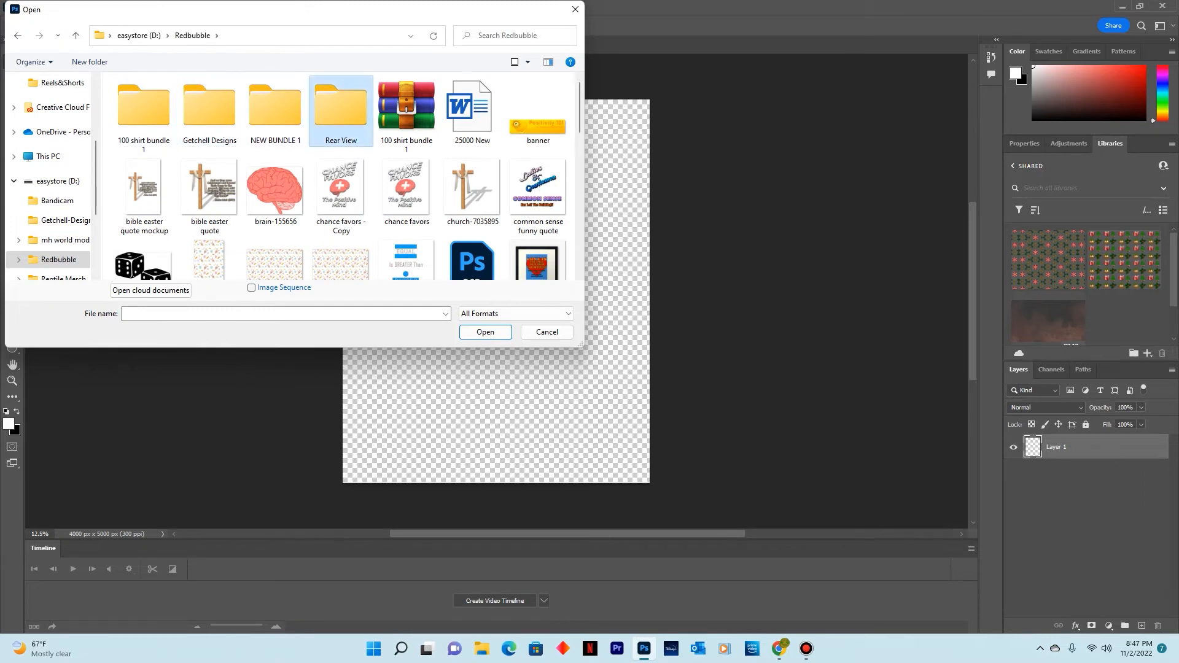
double_click(341, 112)
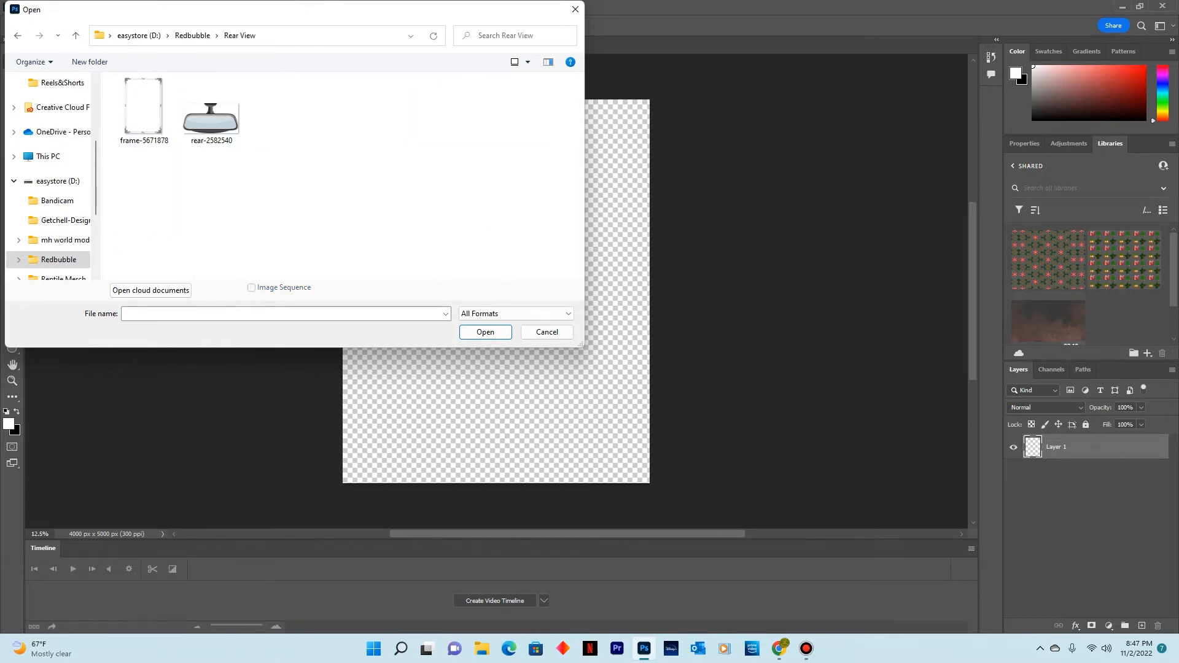
click(211, 112)
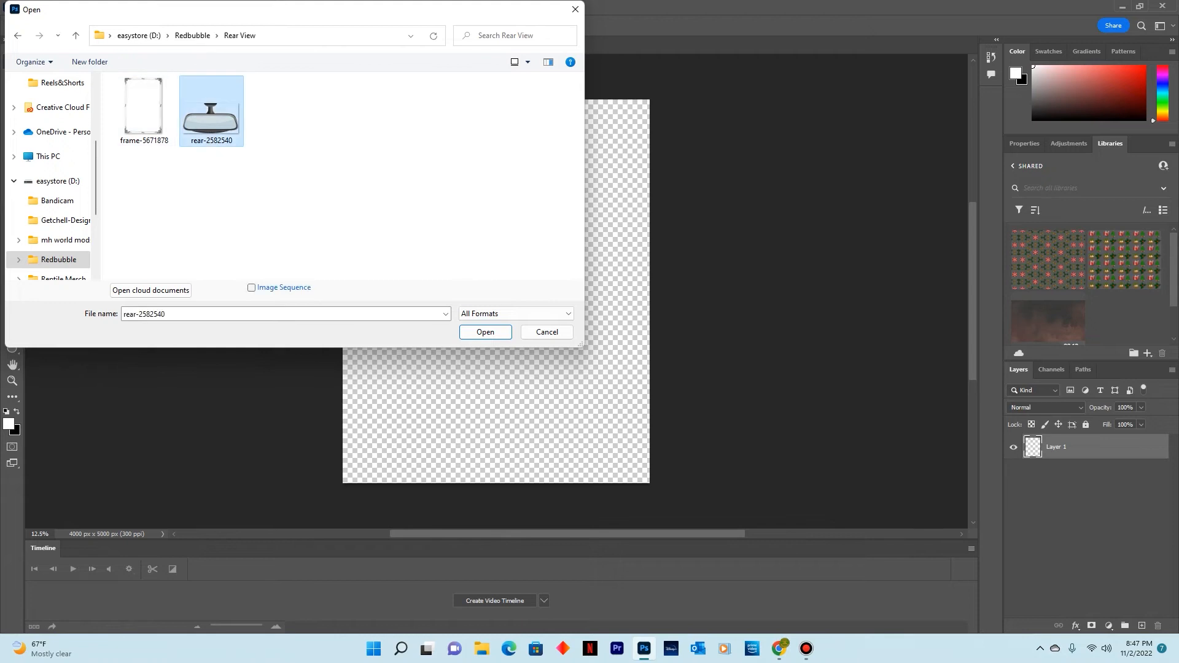
ctrl+click(144, 108)
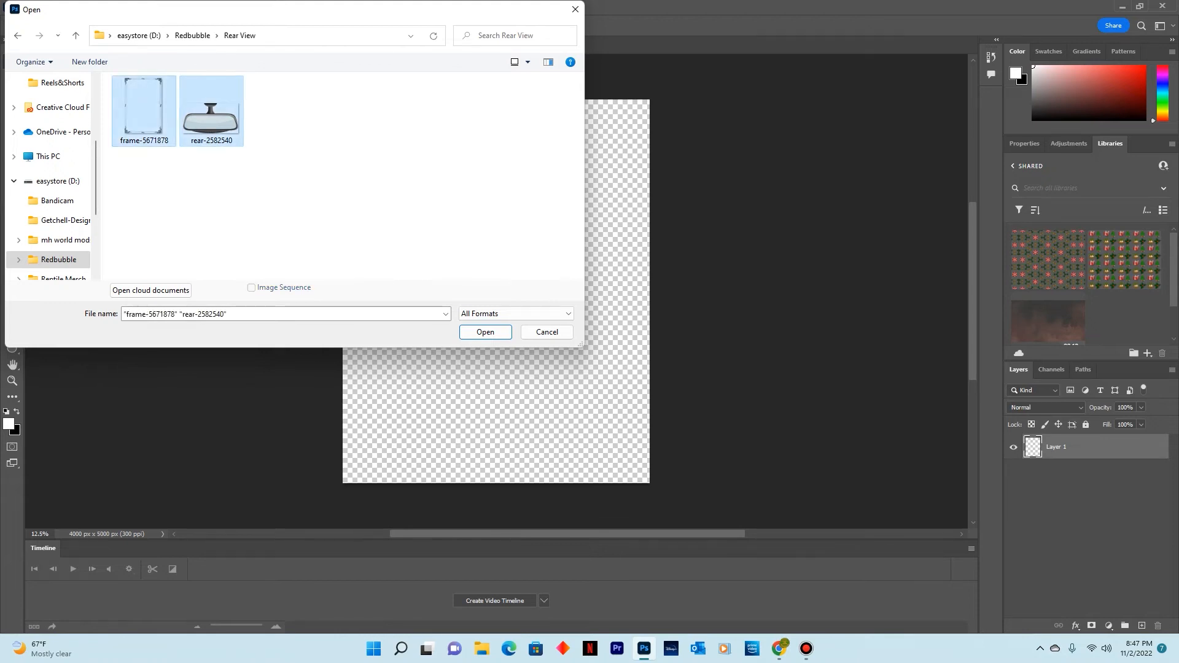
click(485, 332)
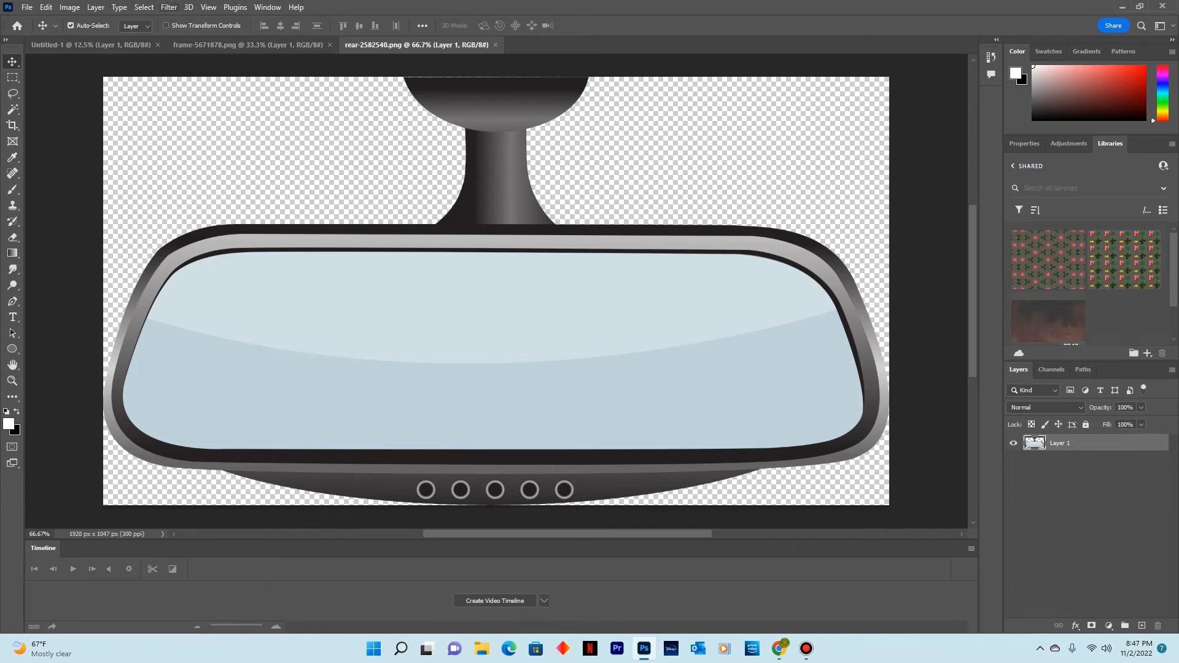
Select the entire rear-view mirror image in rear-2582540.png and copy it
click(144, 7)
click(141, 7)
click(96, 7)
click(95, 8)
click(69, 7)
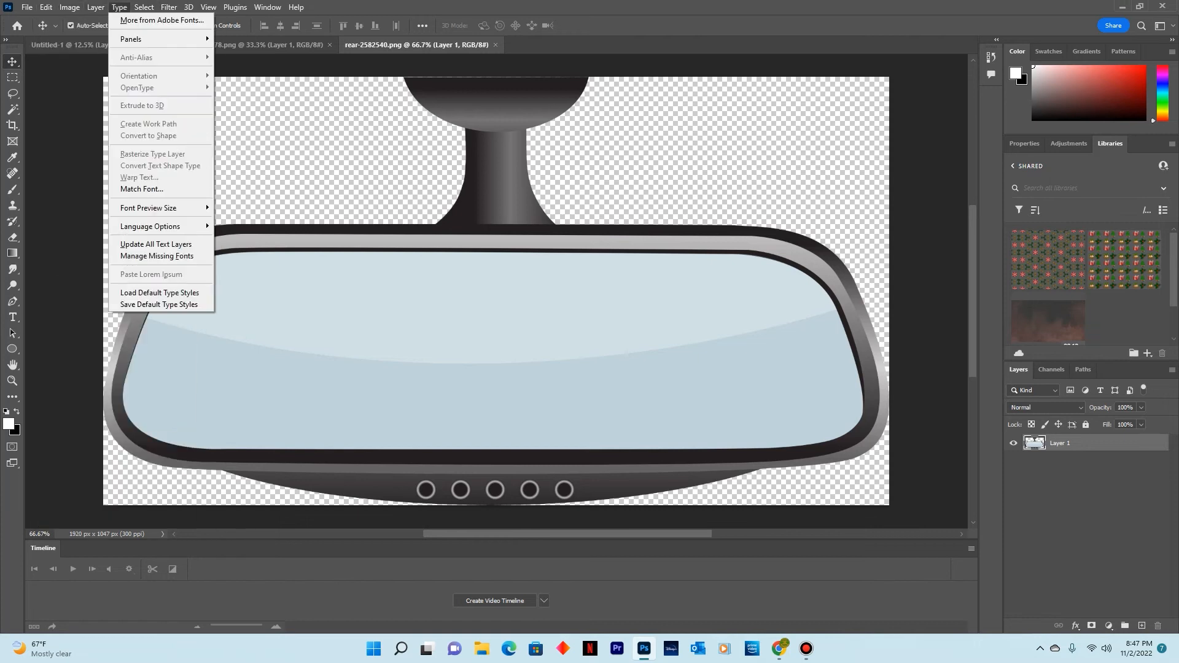
click(148, 20)
click(46, 7)
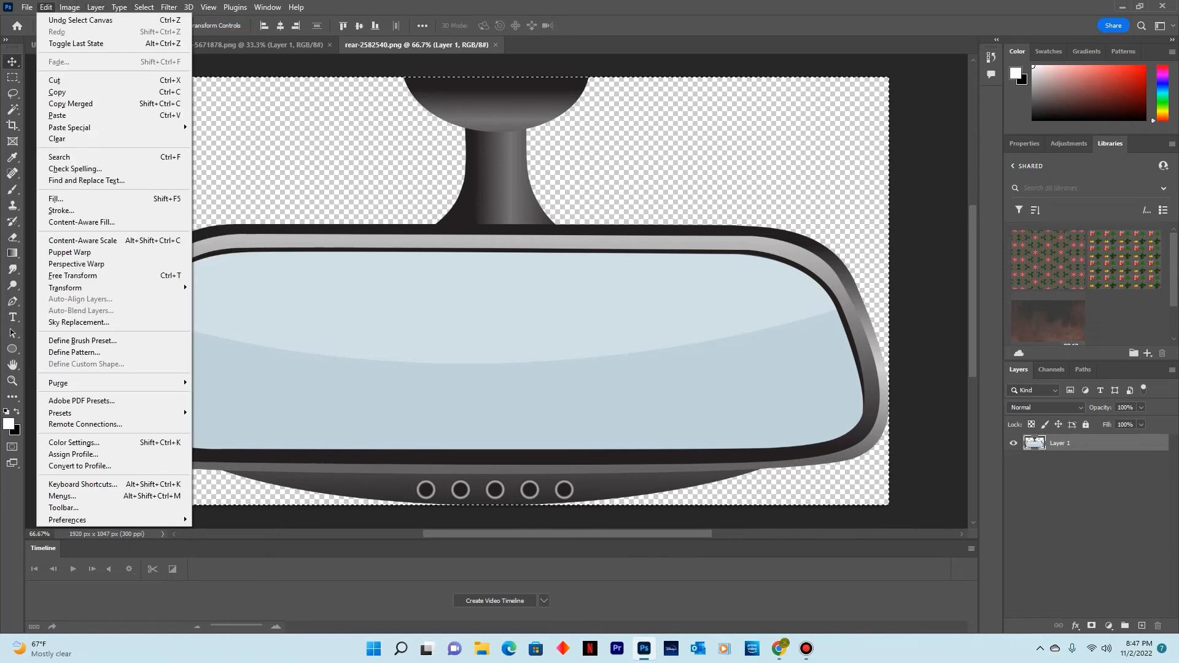
click(57, 92)
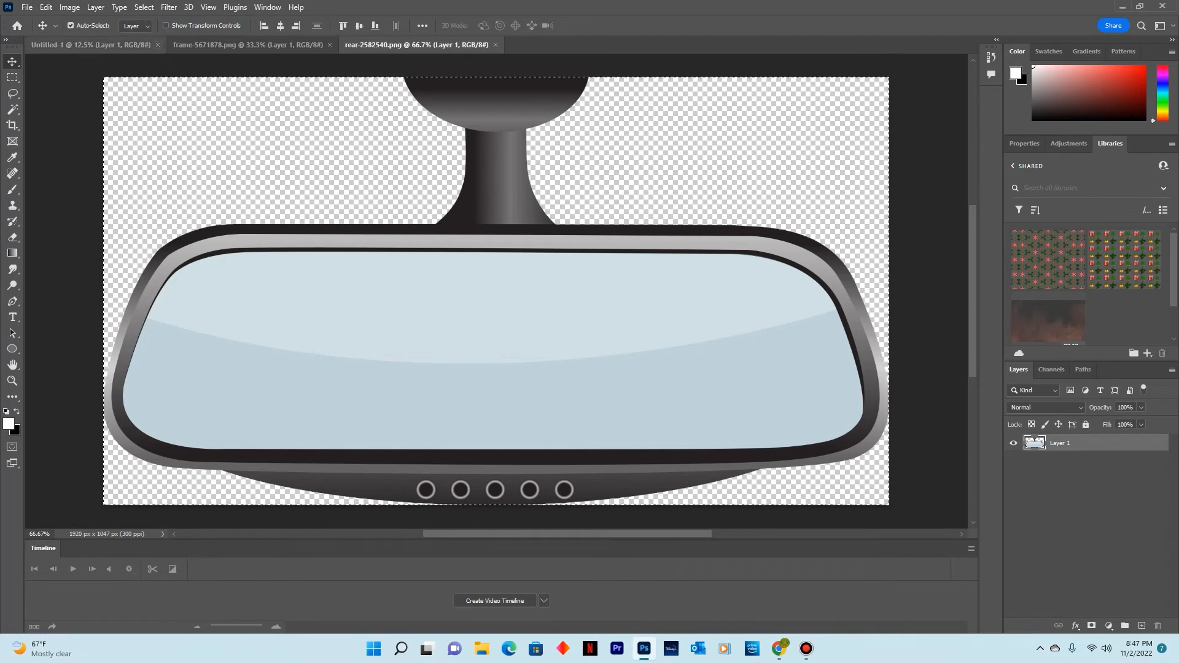
Paste the mirror into the Untitled-1 document and move it up to the upper part of the canvas
click(91, 45)
click(46, 8)
click(55, 115)
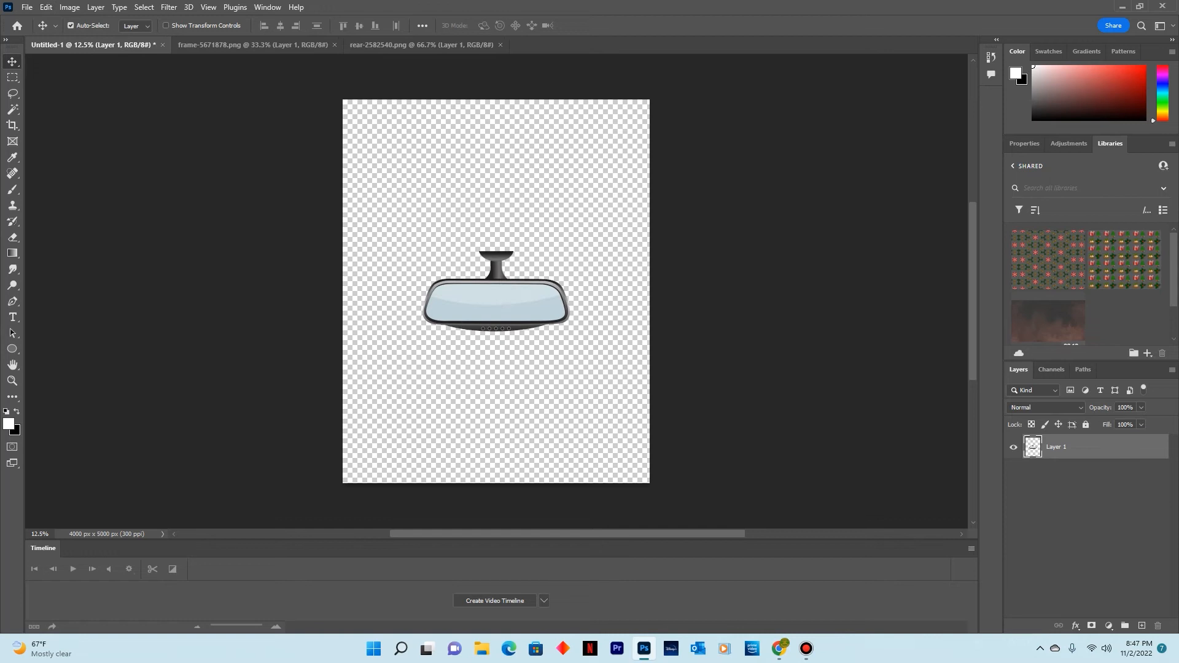
drag(517, 277, 517, 164)
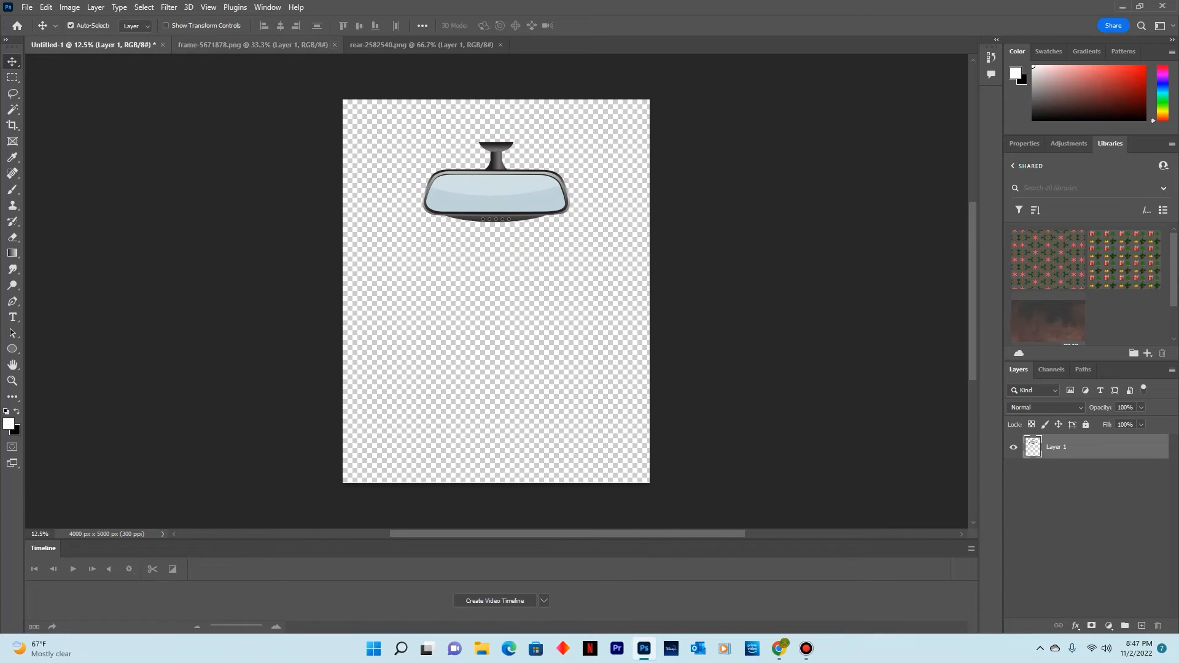
Select the entire ornate frame image in frame-5671878.png and copy it
click(422, 45)
click(253, 45)
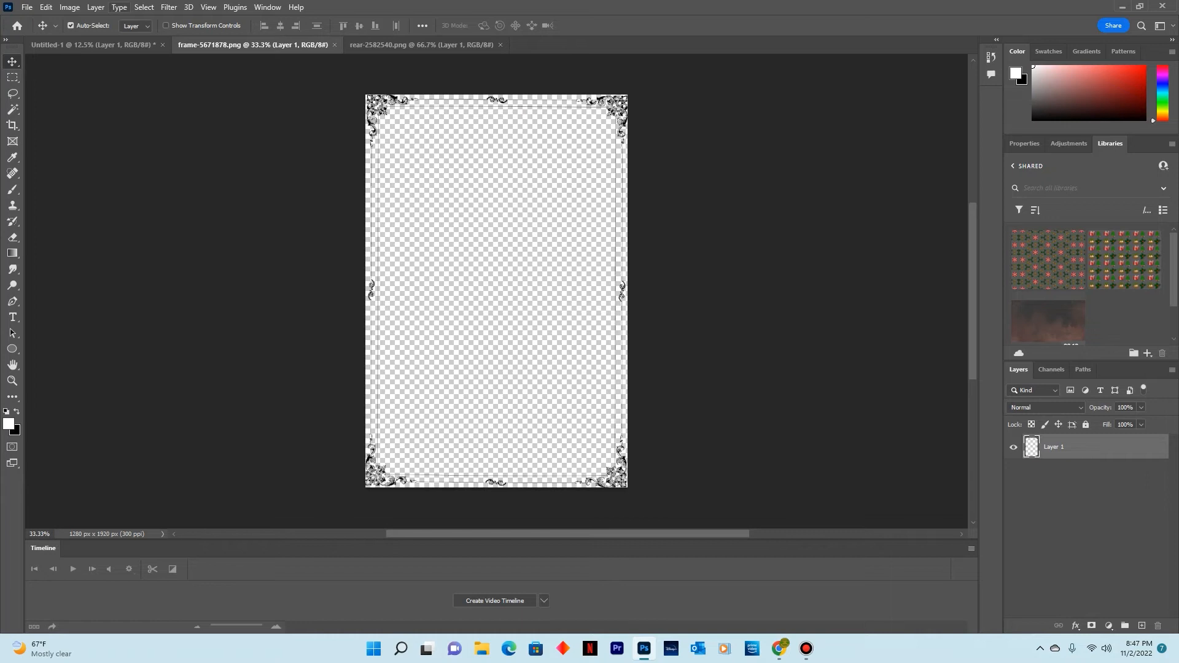
click(46, 6)
mouse_move(70, 127)
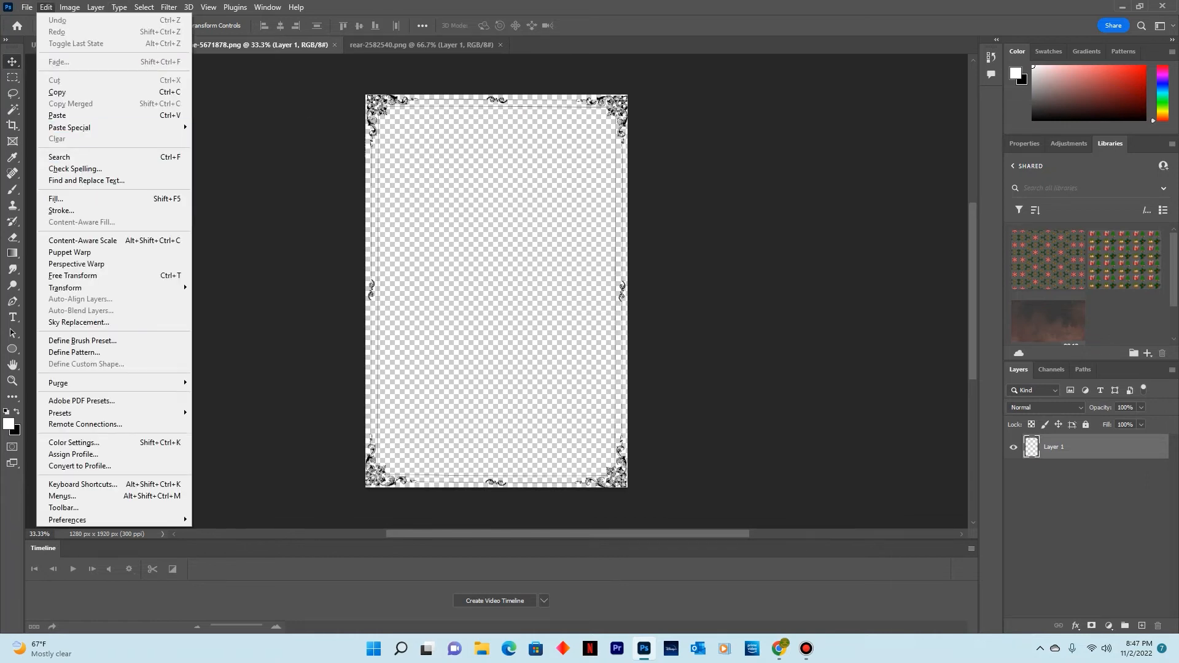
click(46, 8)
click(144, 7)
click(149, 21)
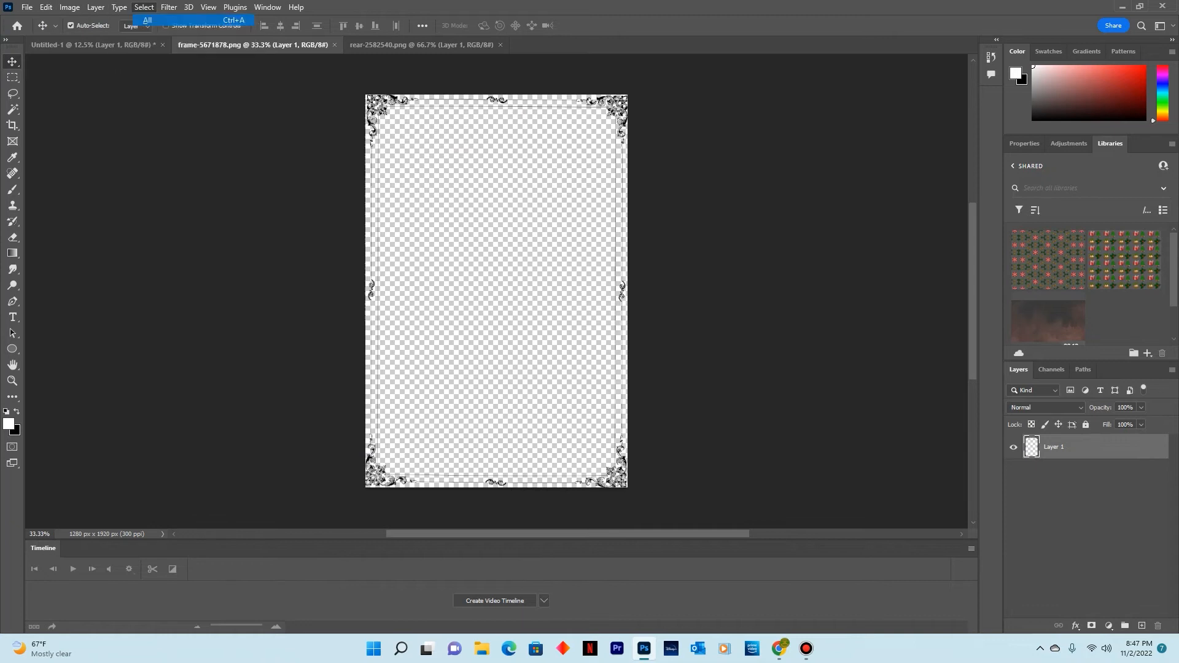
click(46, 6)
click(62, 92)
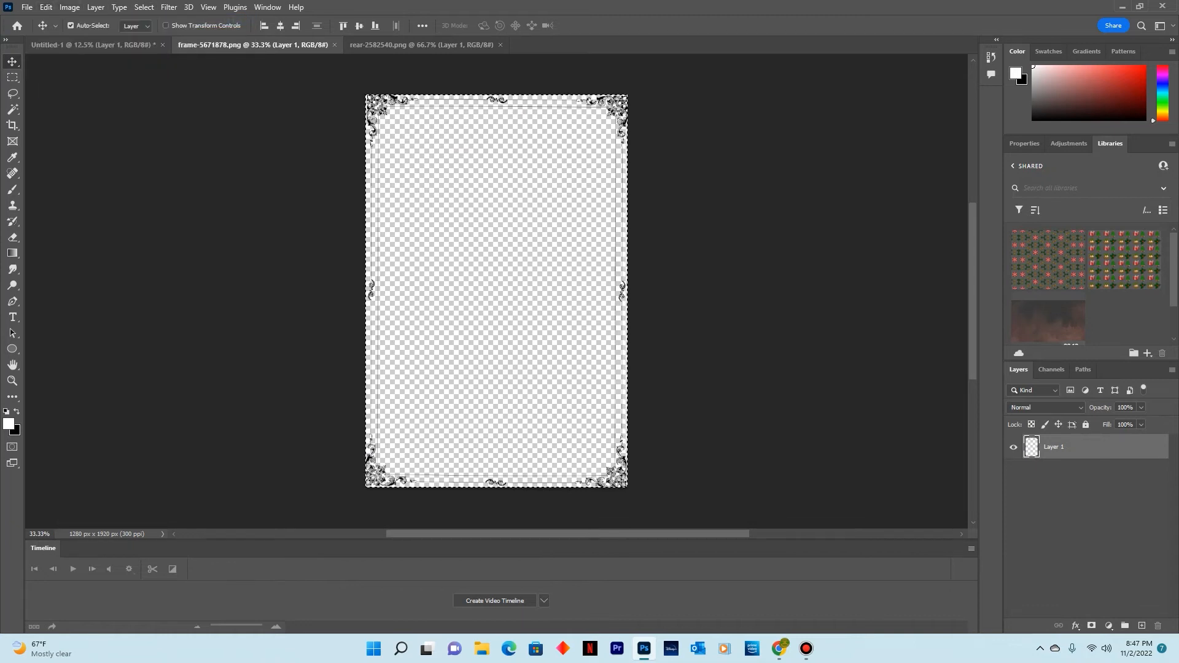
click(46, 7)
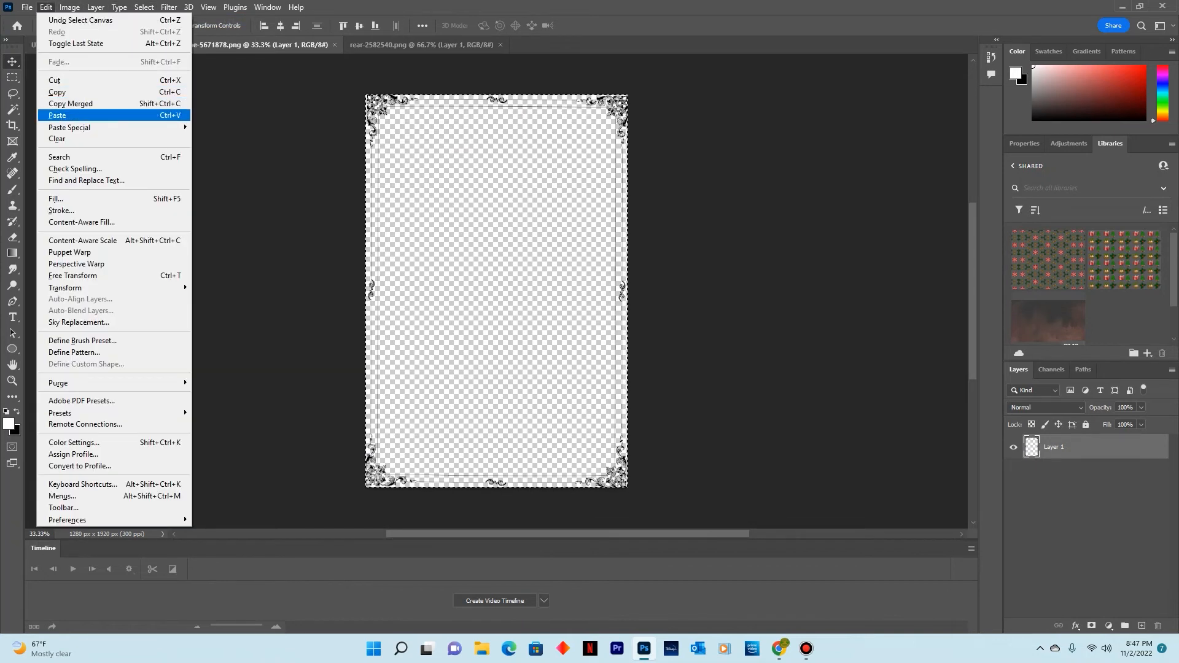
click(58, 92)
Try pasting the copied frame into the Untitled-1 document, and undo the paste
click(98, 45)
click(46, 8)
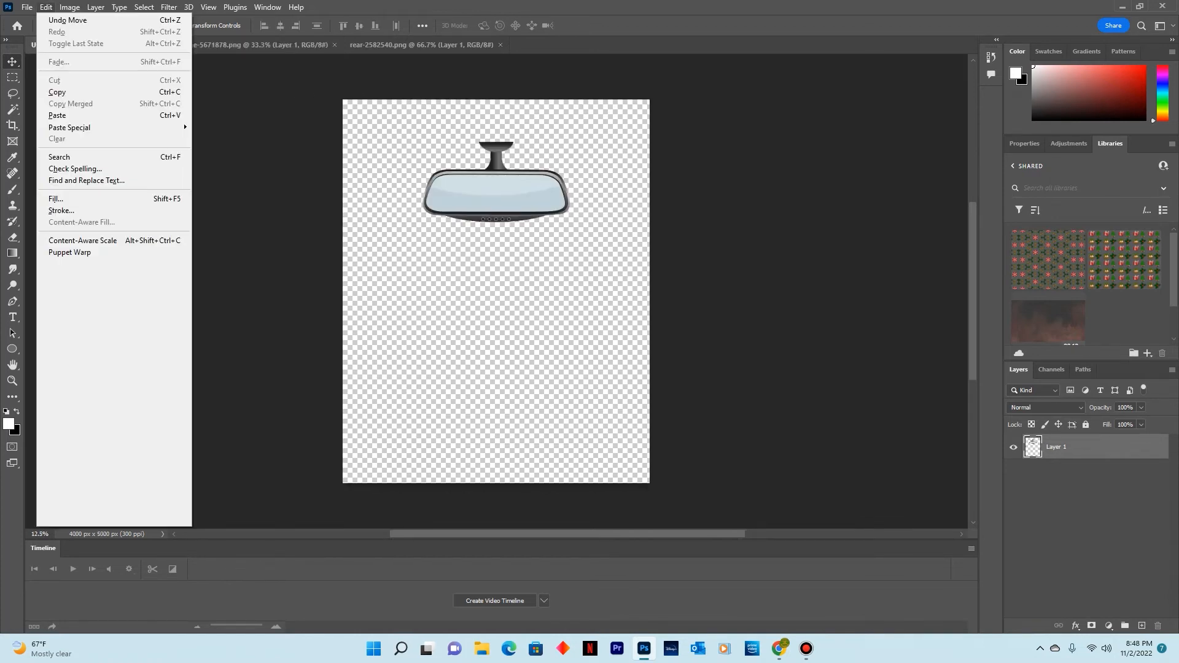
click(58, 115)
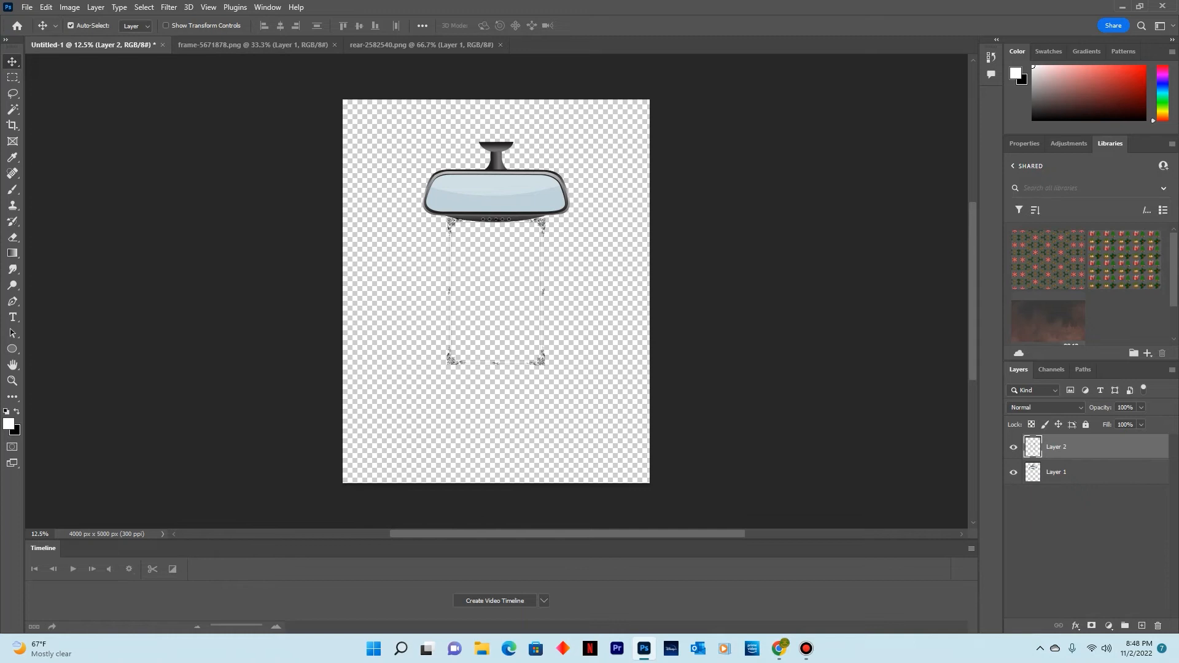
key(ctrl+z)
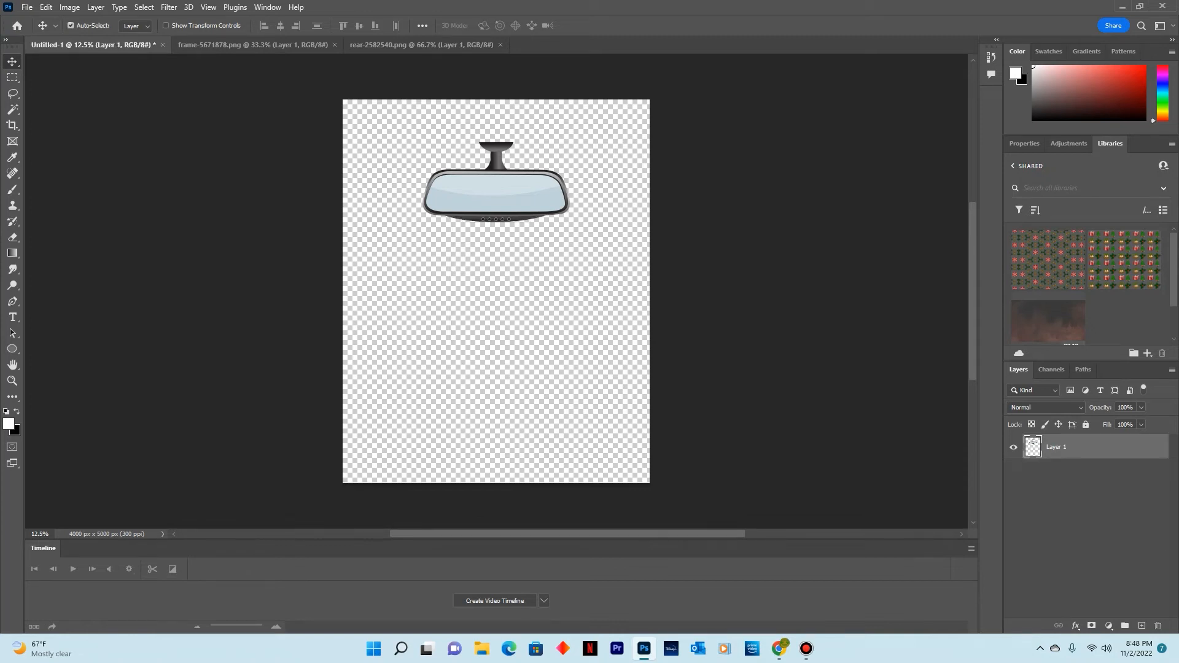
Resize the frame-5671878.png image to 3000 px wide by 4500 px high, keeping its proportions
click(253, 45)
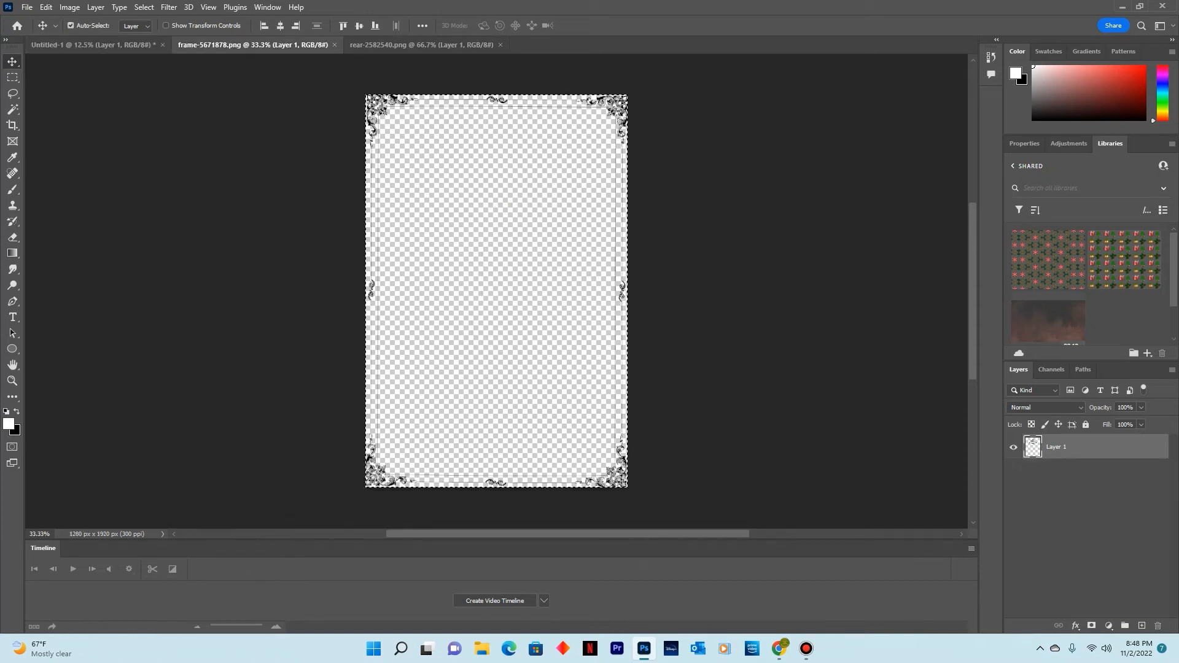
click(46, 7)
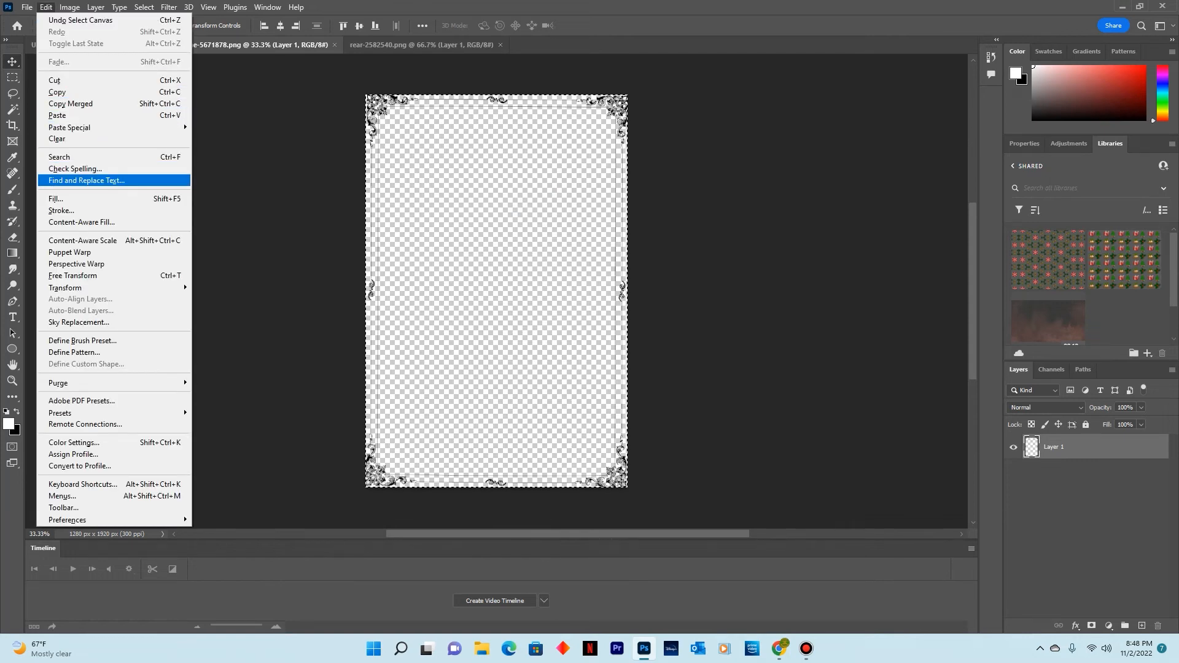
mouse_move(70, 6)
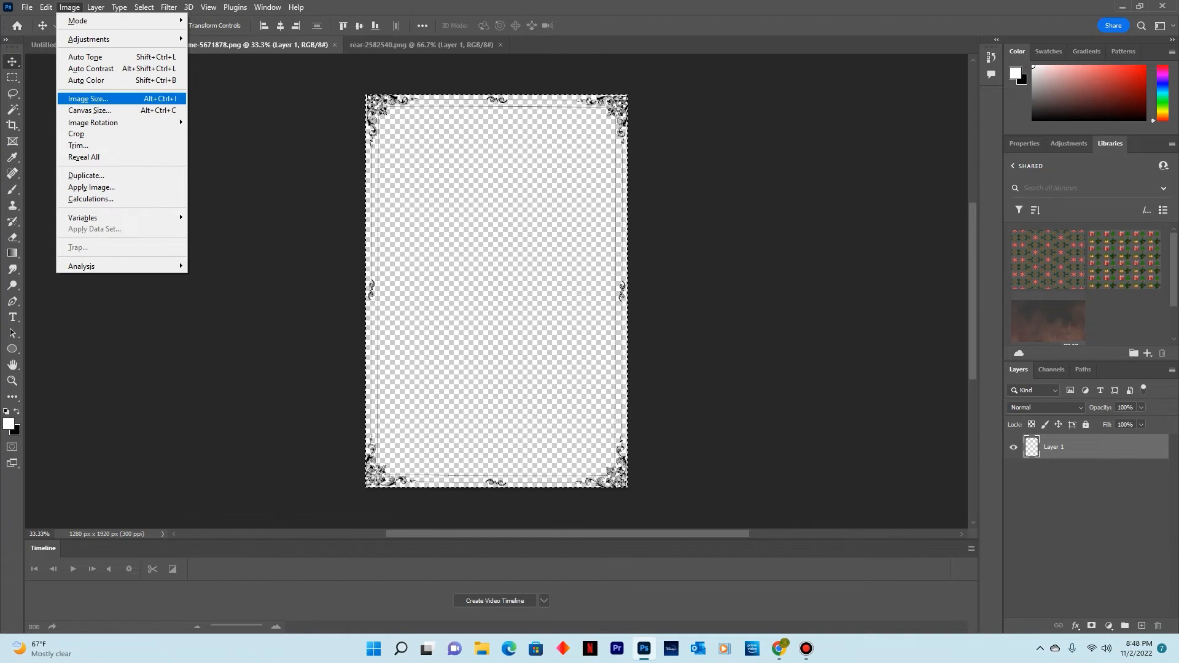
click(88, 98)
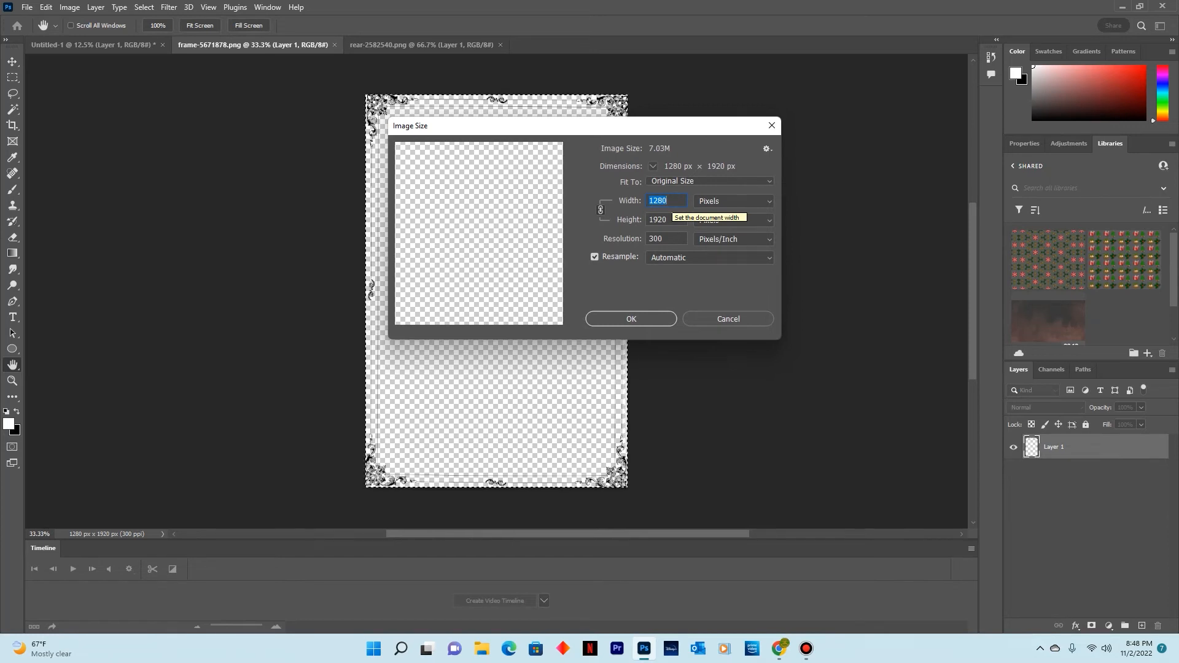
text(300)
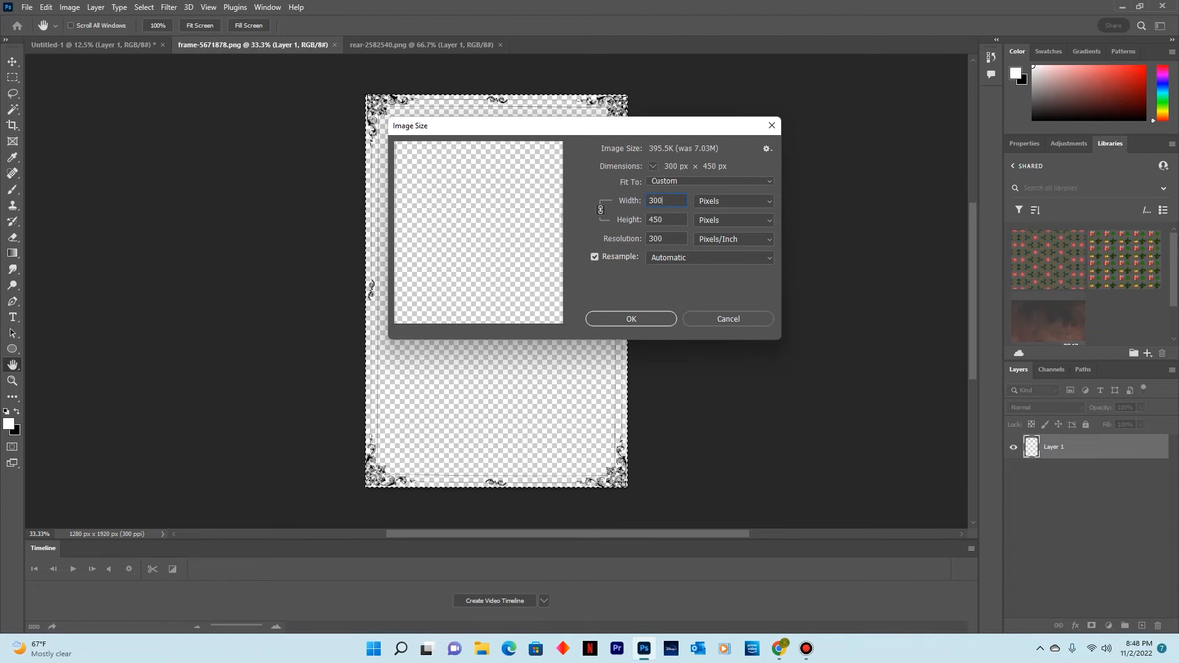
text(0)
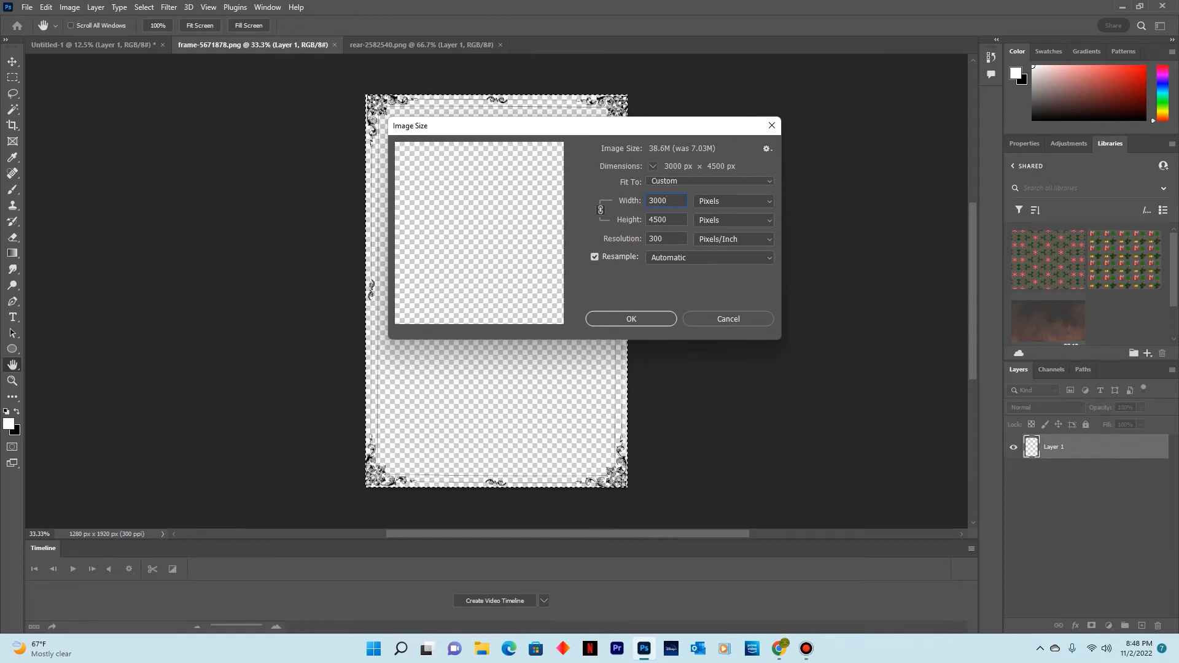
key(Return)
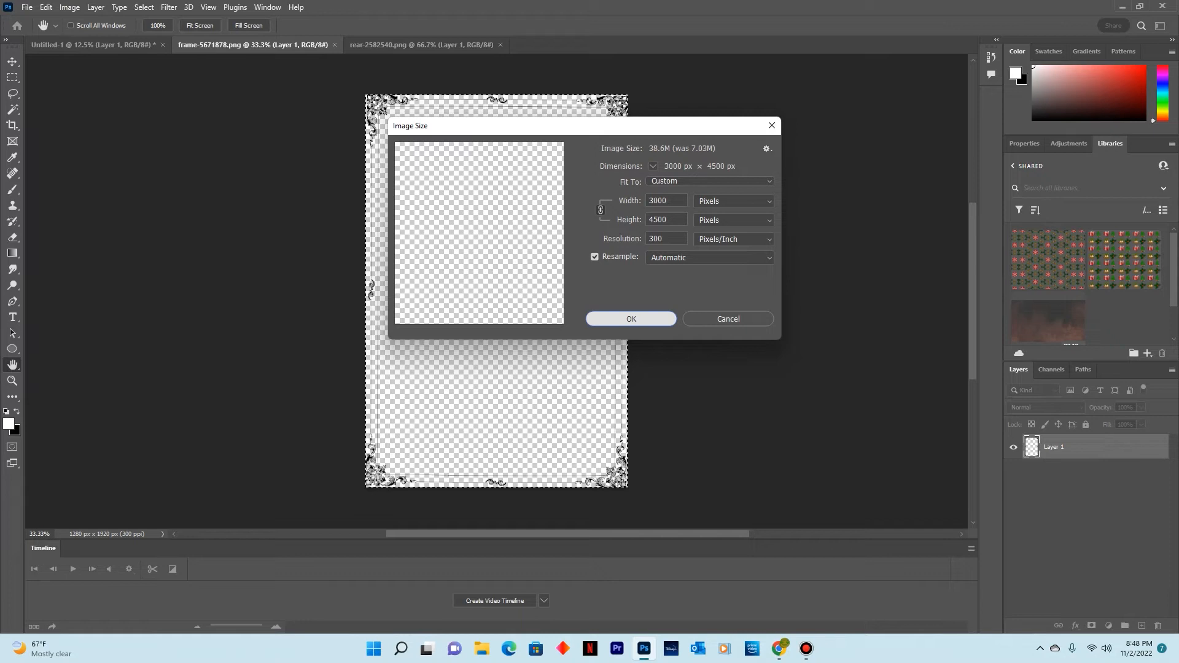
key(Return)
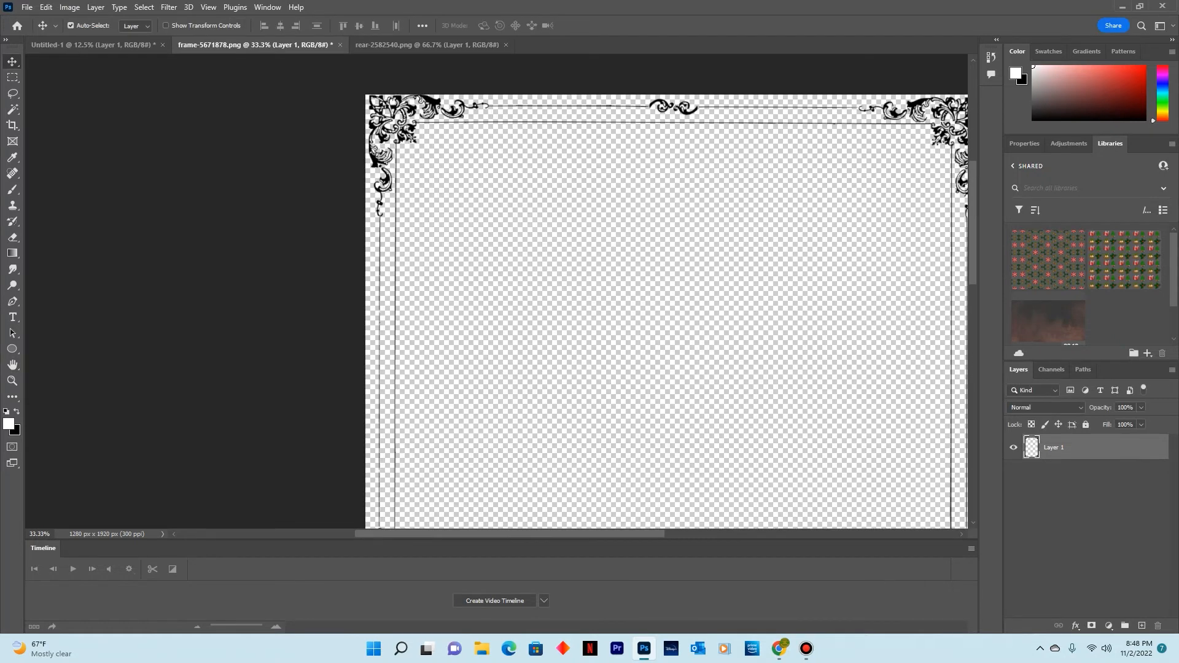
Copy the entire resized frame image and paste it into the Untitled-1 document
key(ctrl)
key(ctrl+a)
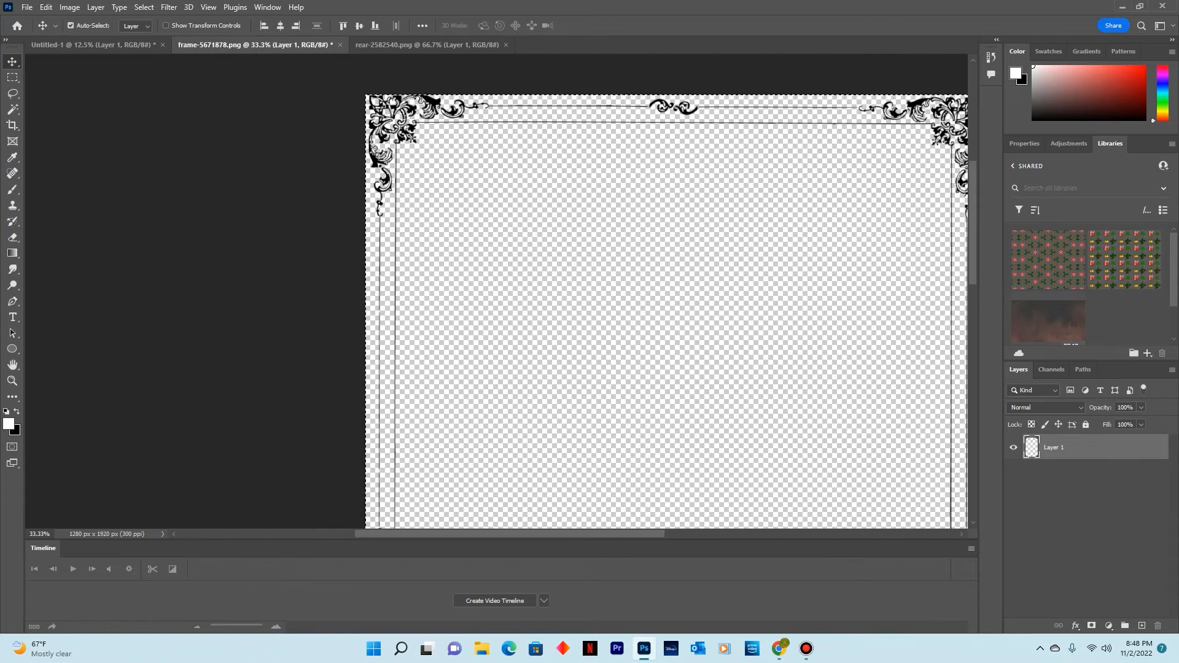
click(144, 8)
click(143, 8)
key(ctrl+Tab)
key(ctrl+Tab)
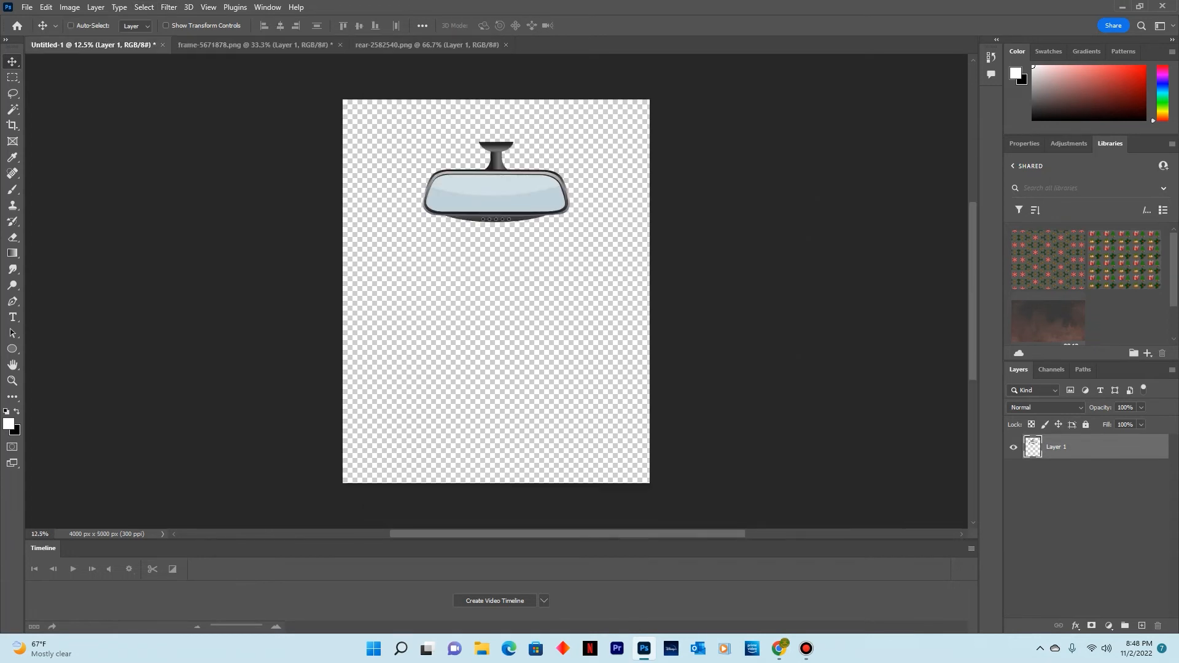
key(ctrl+v)
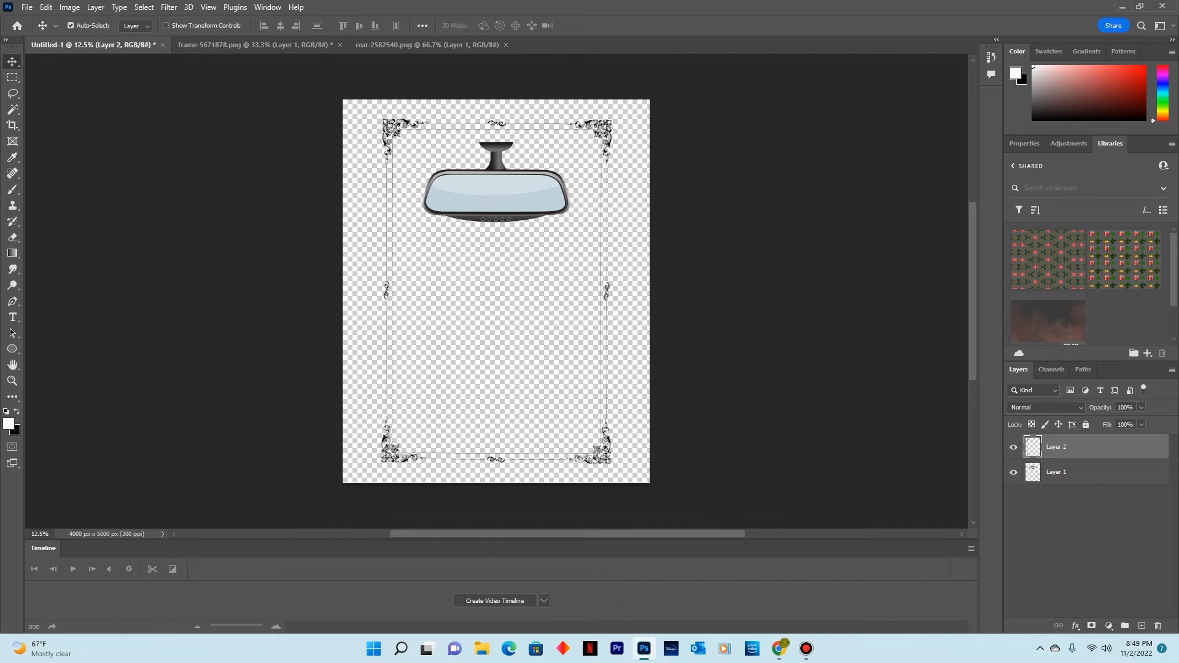
Create a new empty layer with the default settings and place it beneath the mirror layer
click(1076, 473)
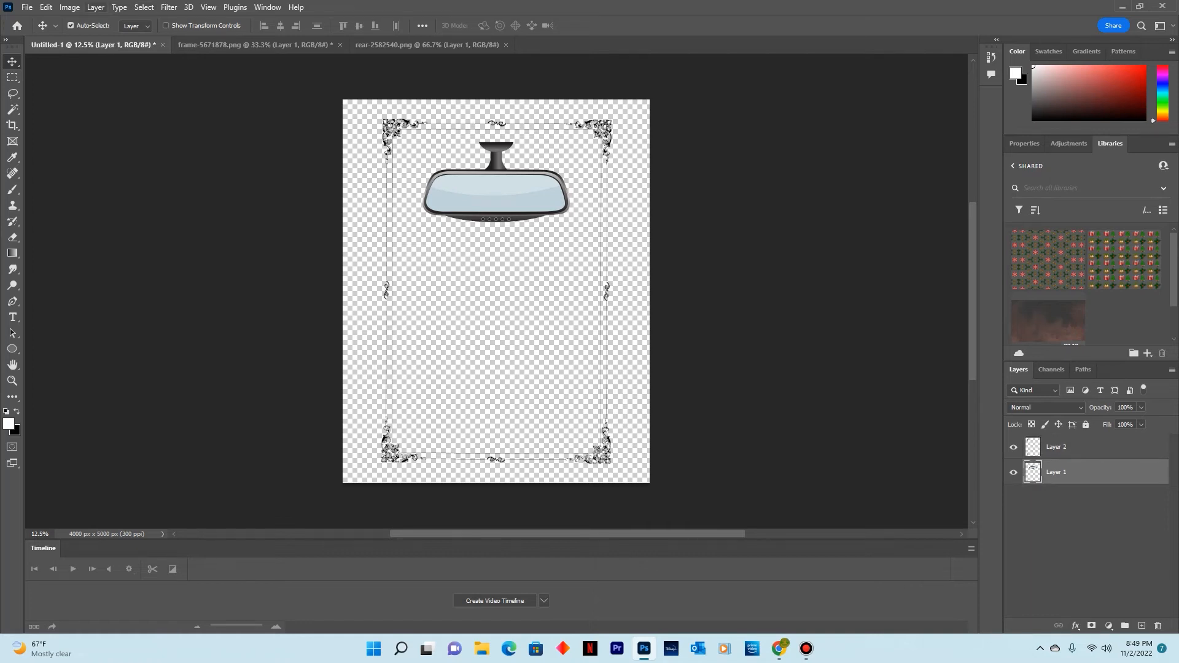
click(95, 7)
mouse_move(116, 21)
click(243, 21)
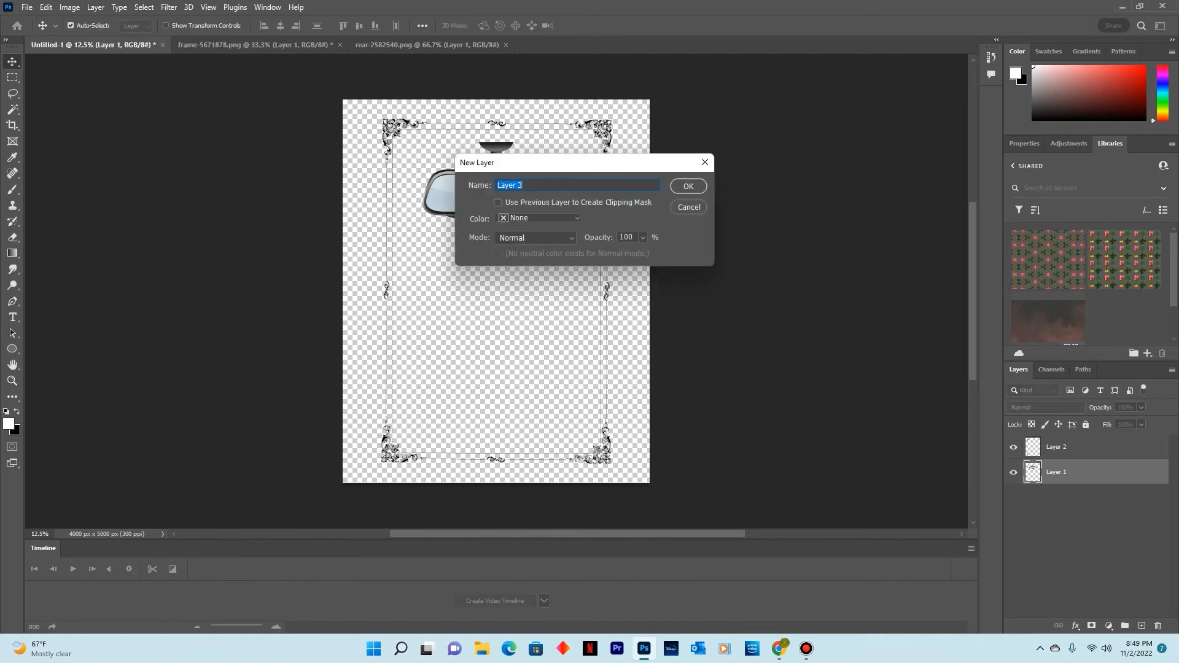
key(Return)
drag(1075, 473, 1075, 508)
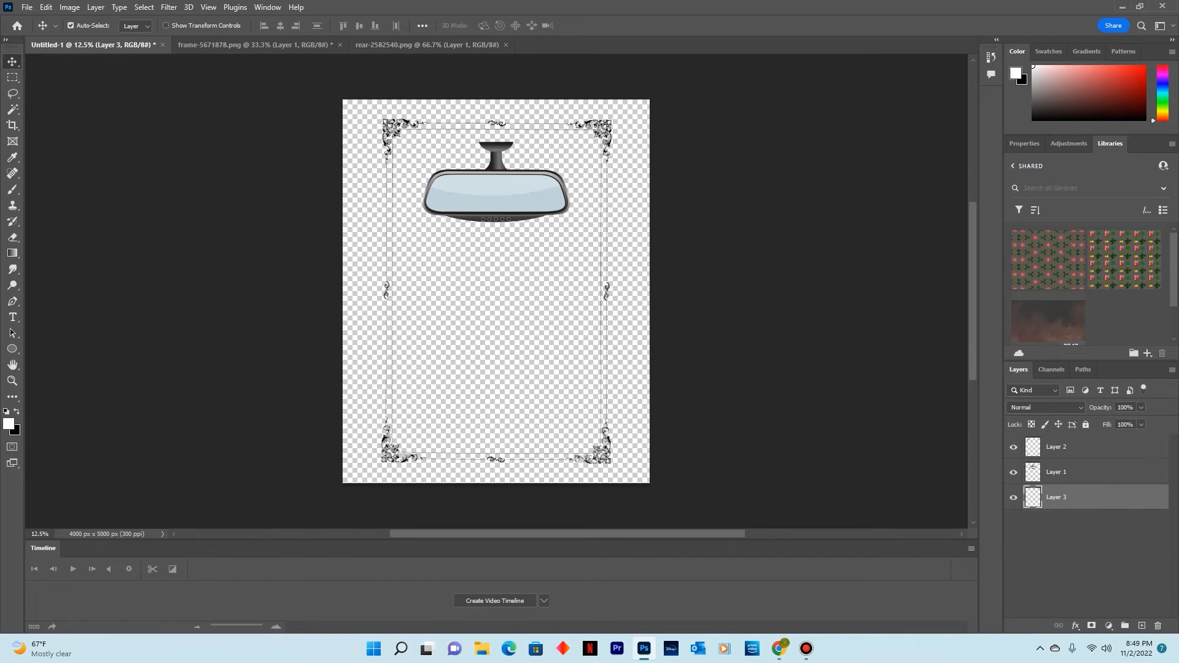
Fill the new bottom layer with the pale green colour caffcb as a background
click(46, 7)
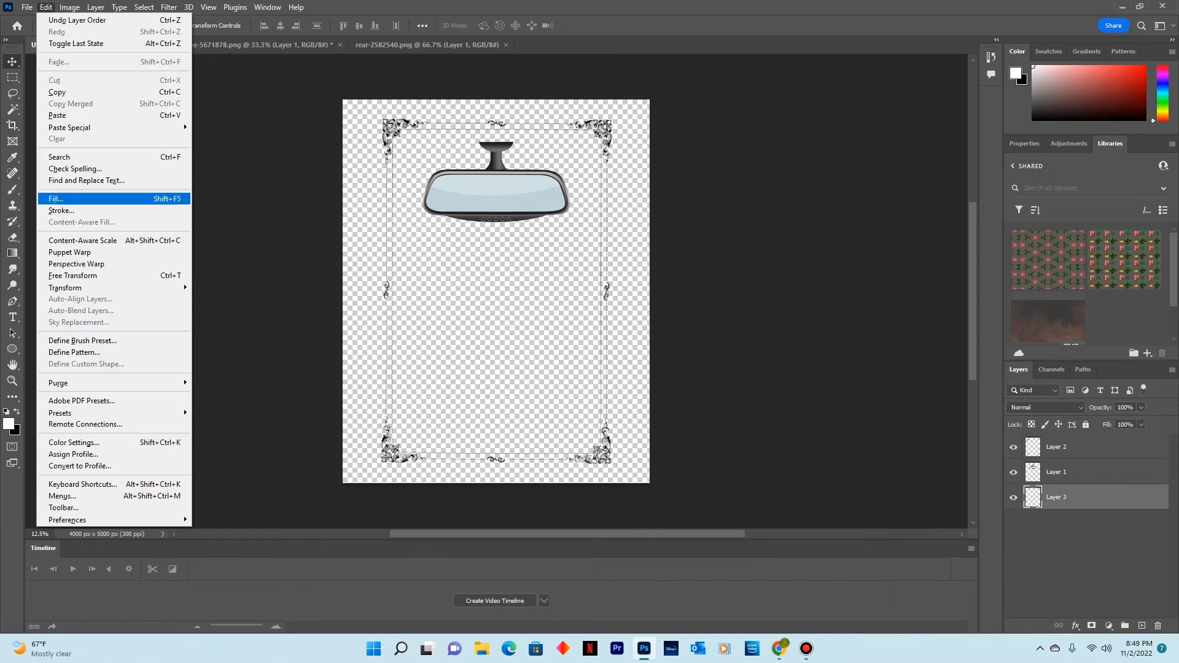
click(61, 199)
click(594, 163)
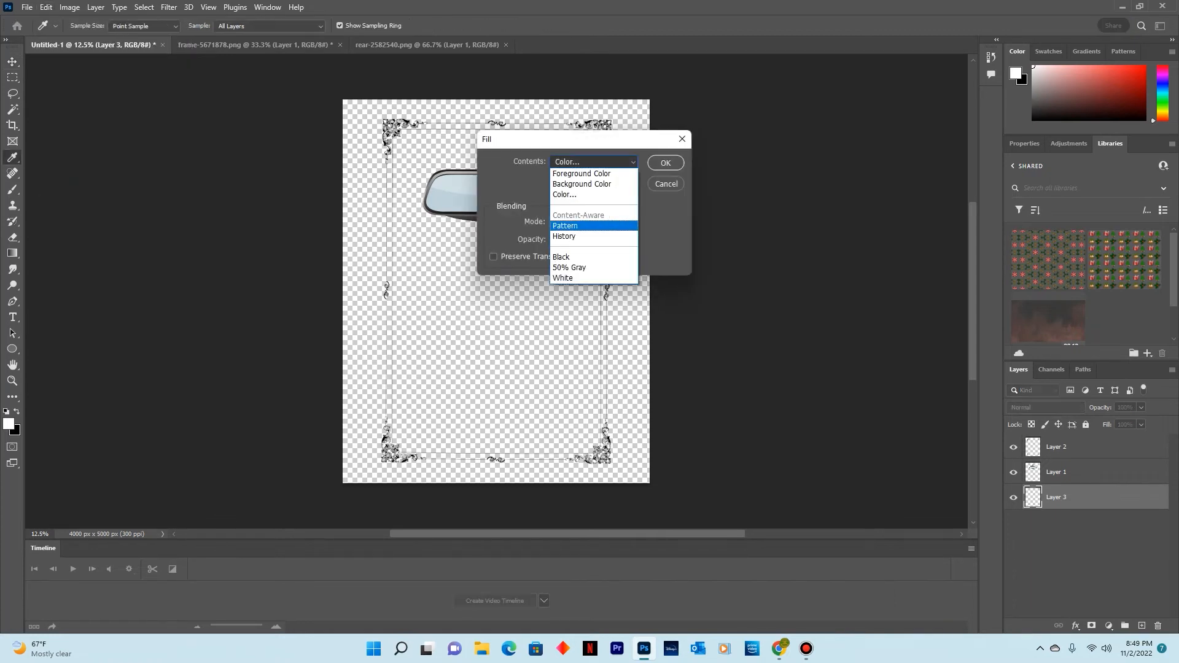
click(577, 194)
text(ccffcd)
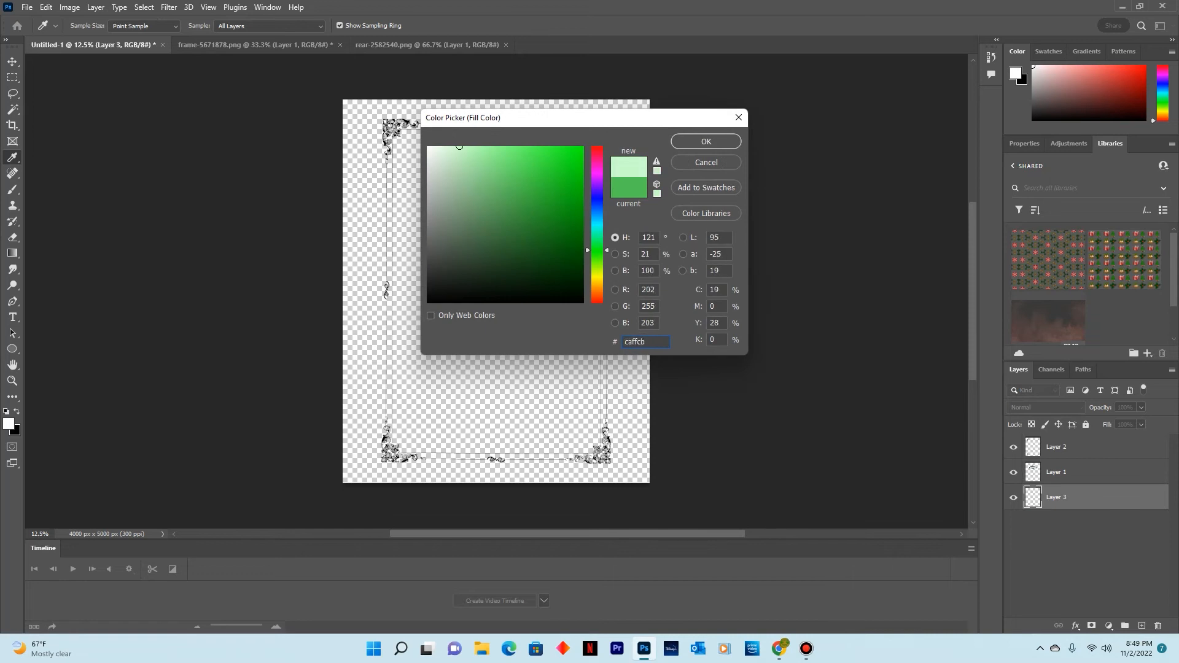
key(Return)
key(Return)
Move the mirror up slightly so that its mount meets the inner line of the frame's top edge
key(v)
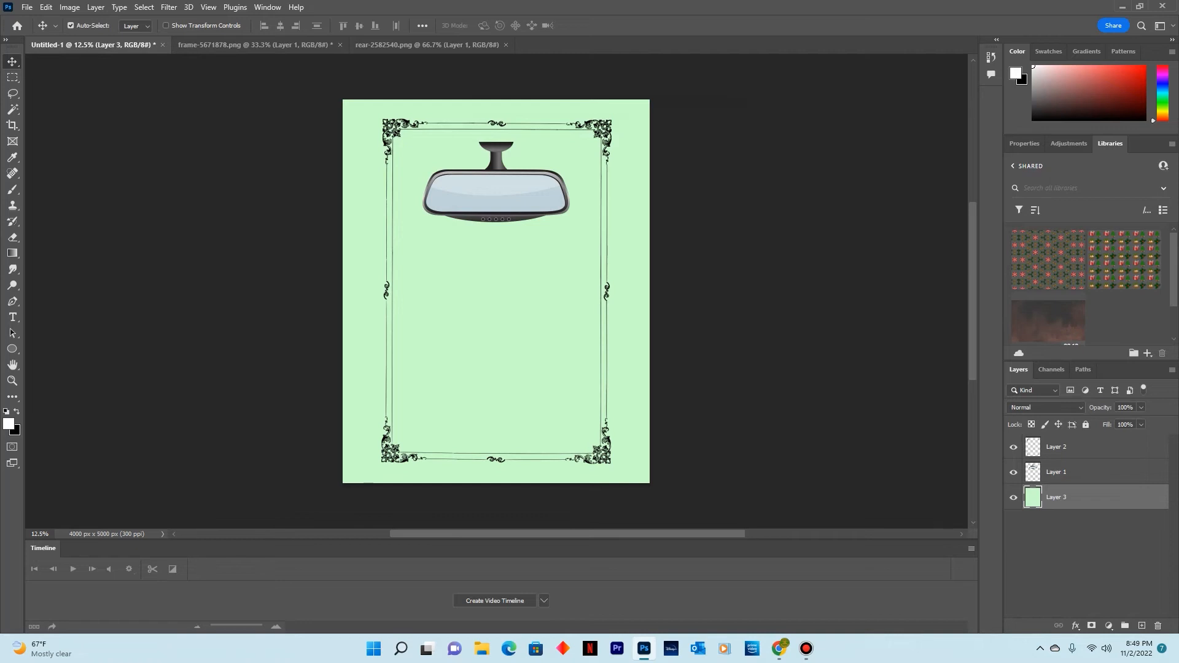
drag(498, 174, 497, 162)
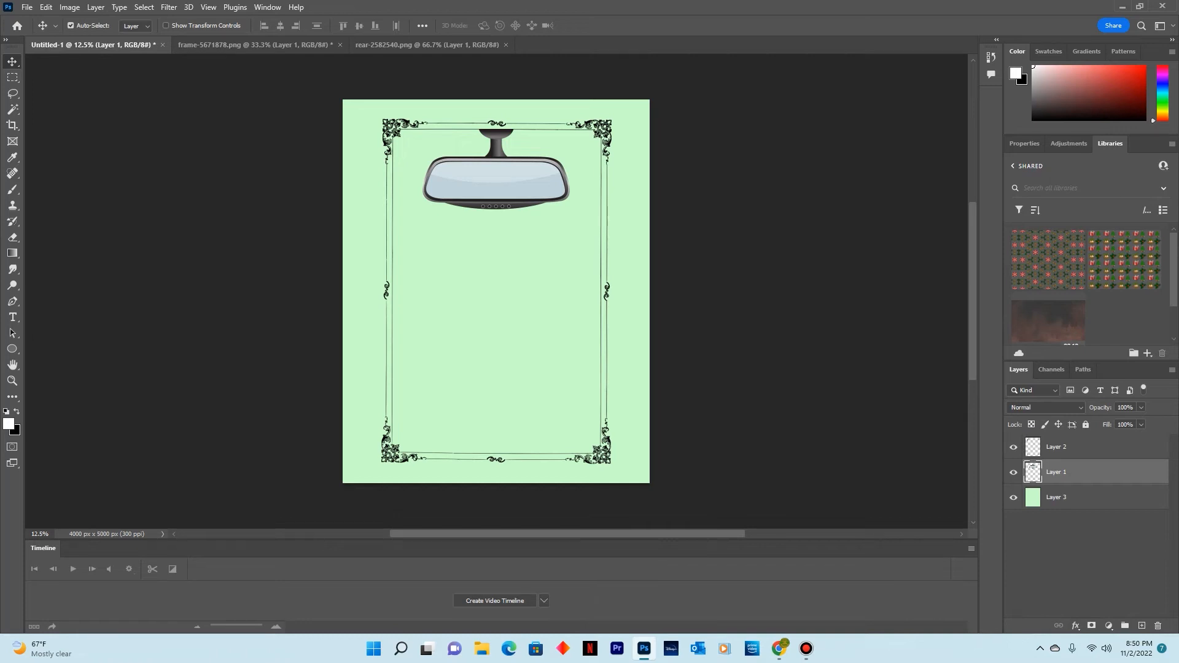
Add Drop Shadow and Stroke effects to the frame layer, leaving Bevel & Emboss off, and bring up the shadow settings
click(1056, 448)
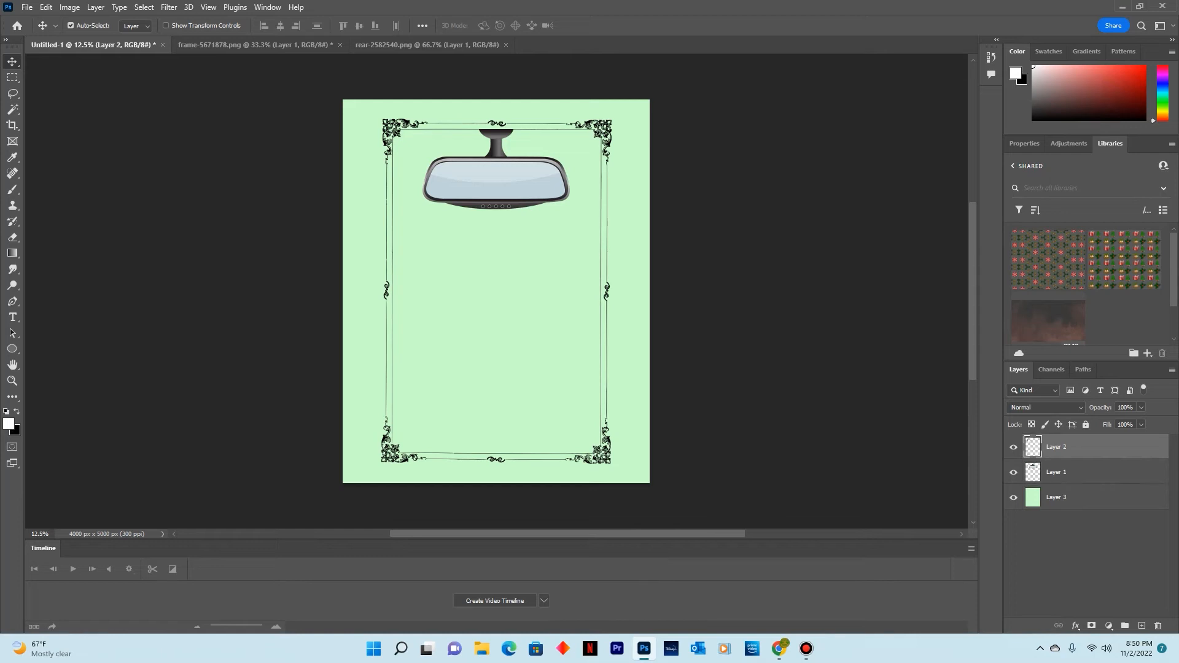
double_click(1105, 447)
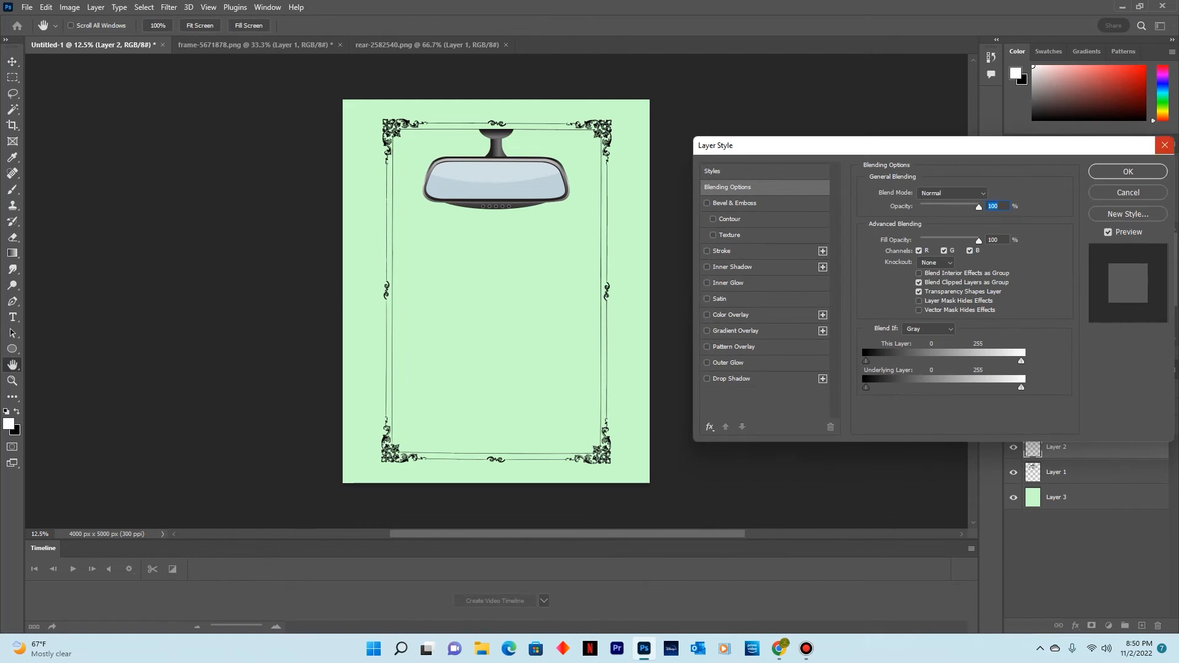
click(1165, 145)
click(1076, 625)
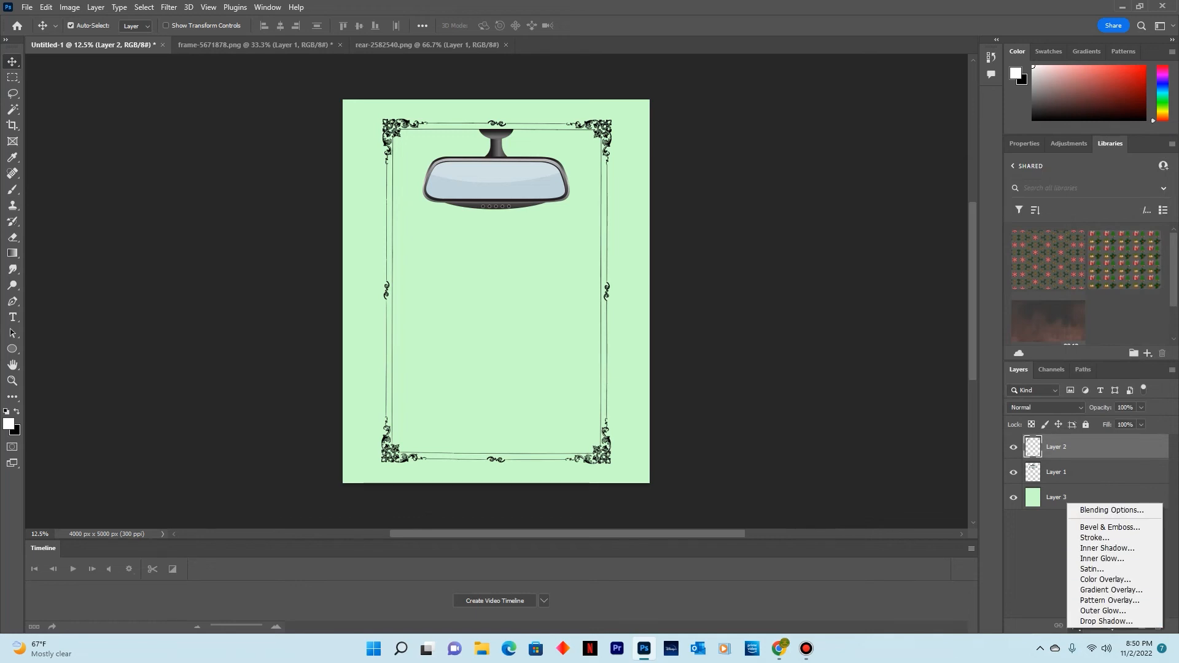
click(1106, 510)
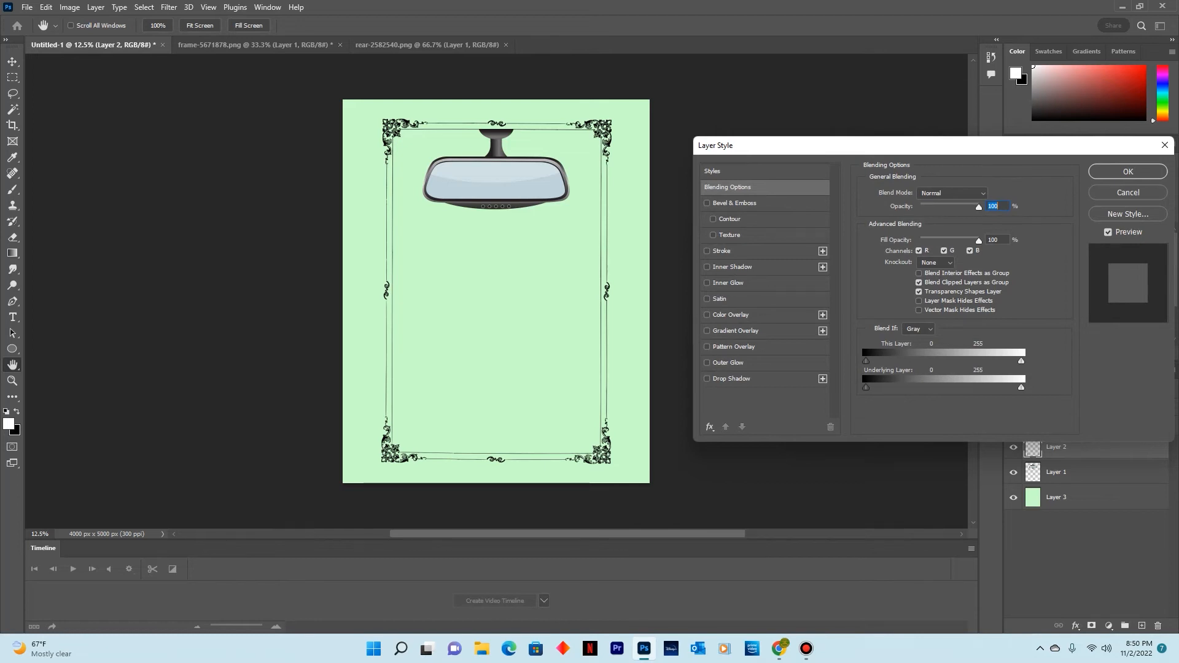
click(707, 204)
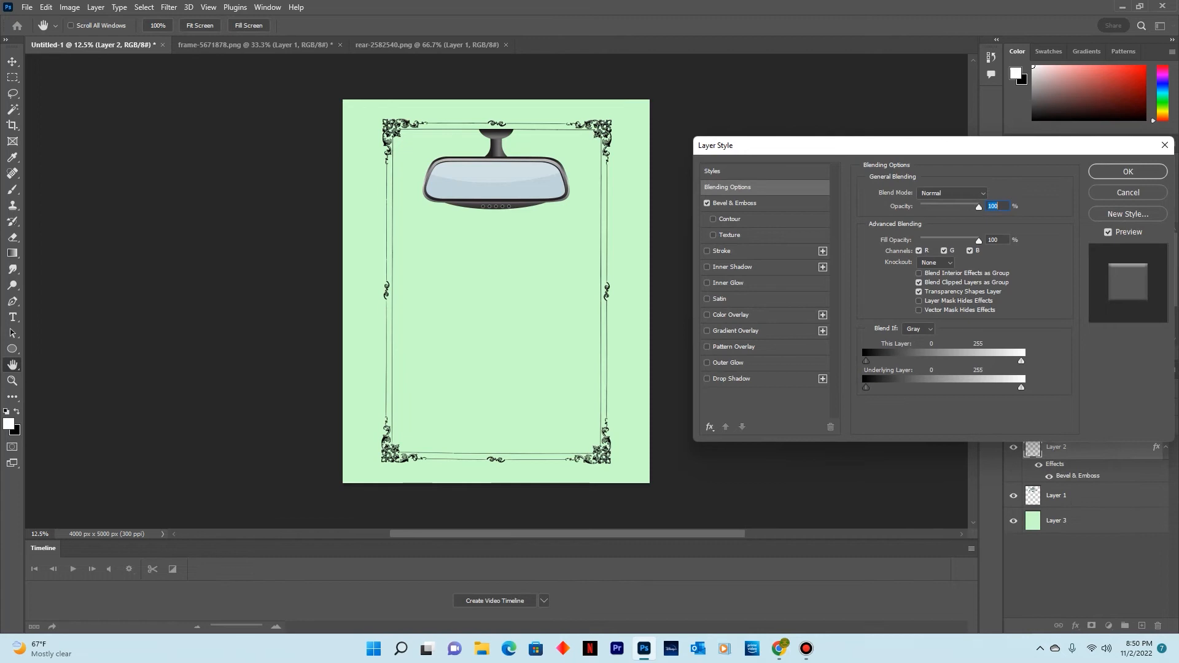
click(707, 203)
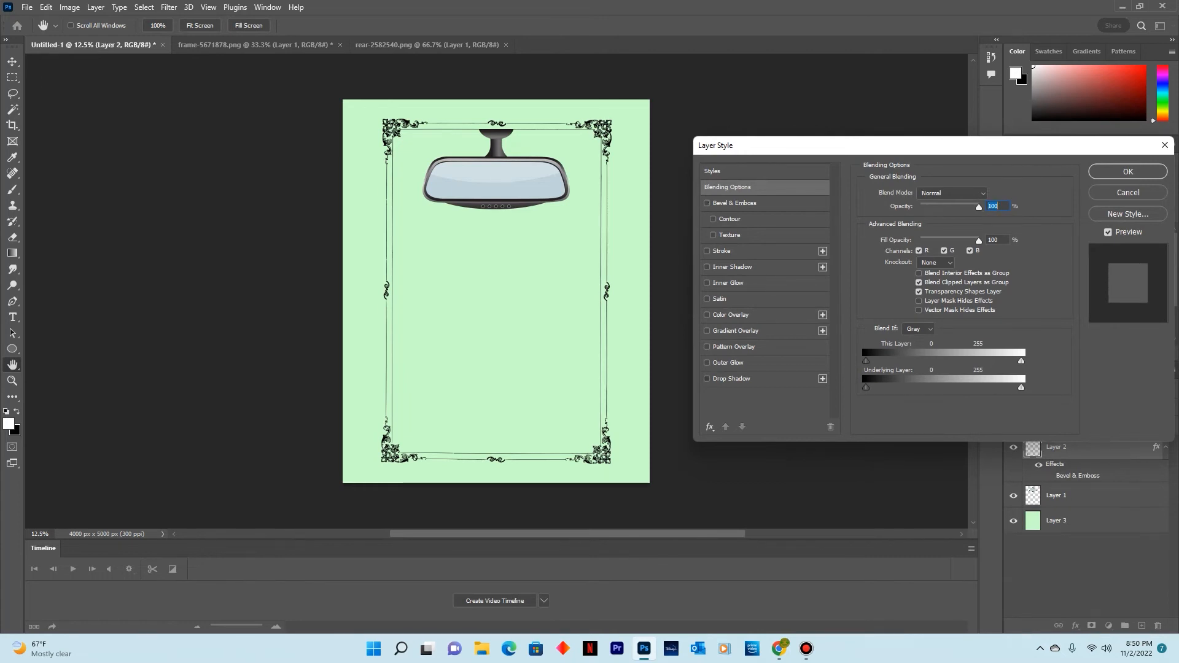
click(707, 379)
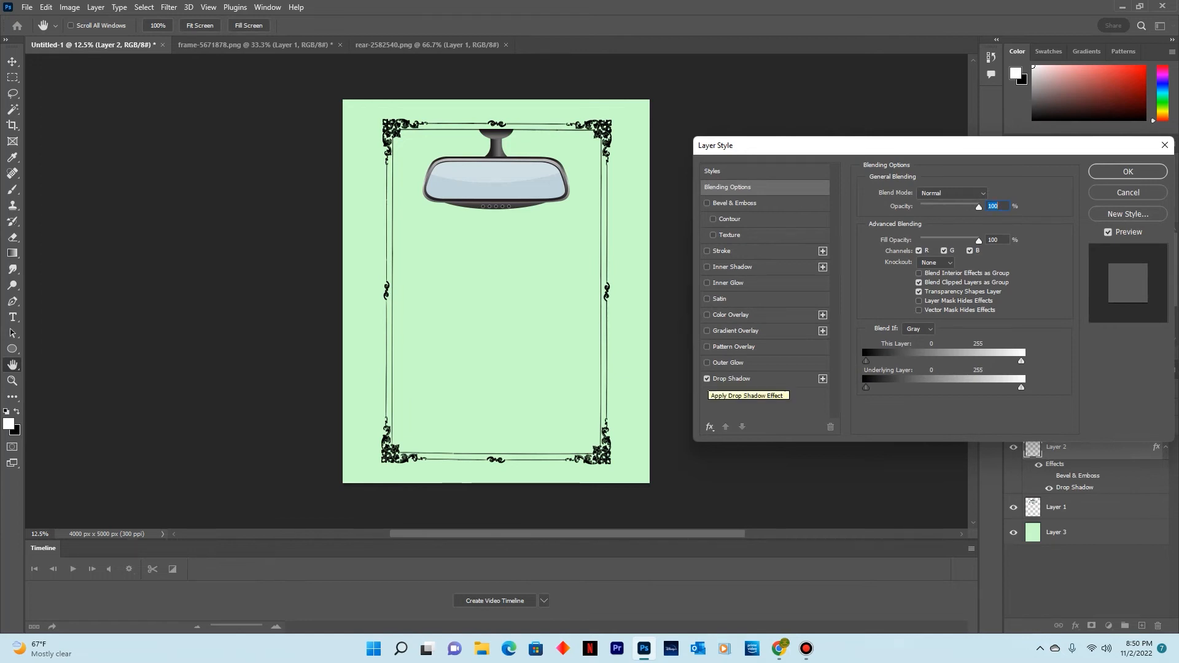
click(707, 251)
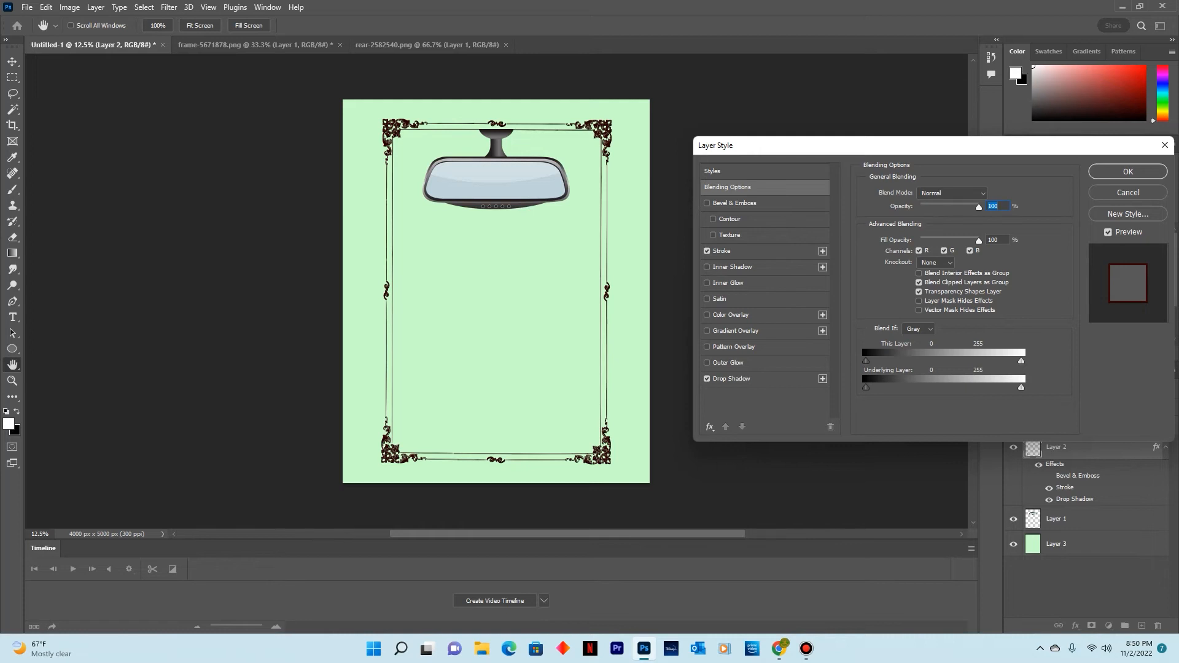
click(722, 251)
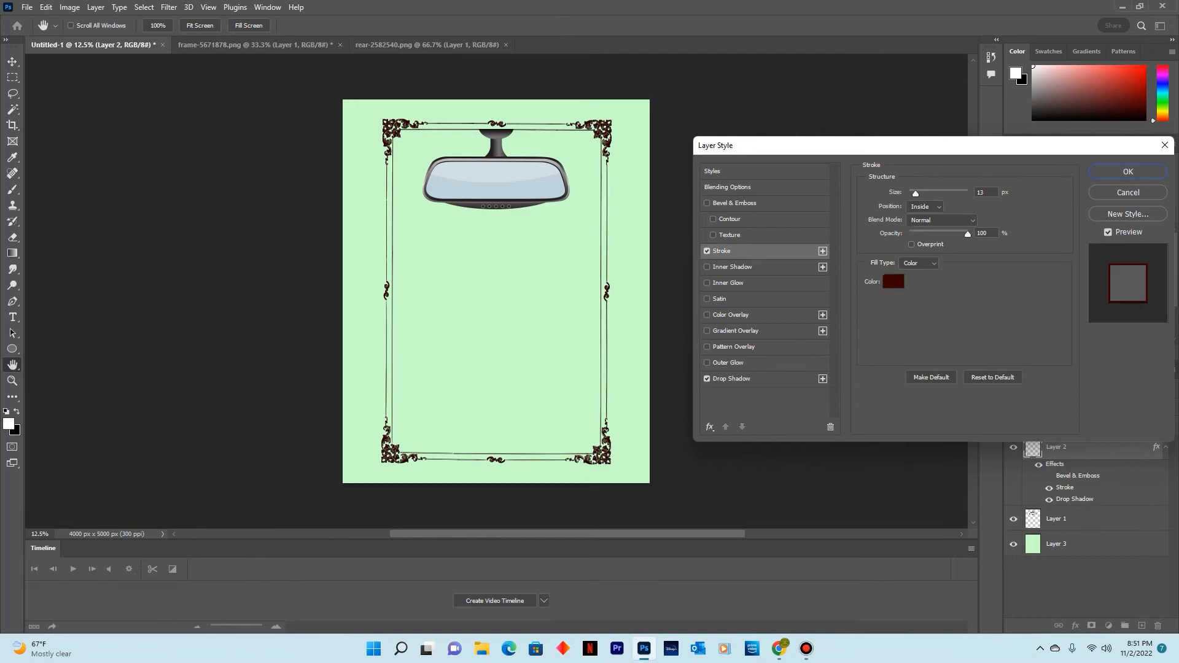
click(731, 379)
Try a frame drop shadow with 67% opacity, 84% spread and 4 px size
drag(909, 276, 911, 276)
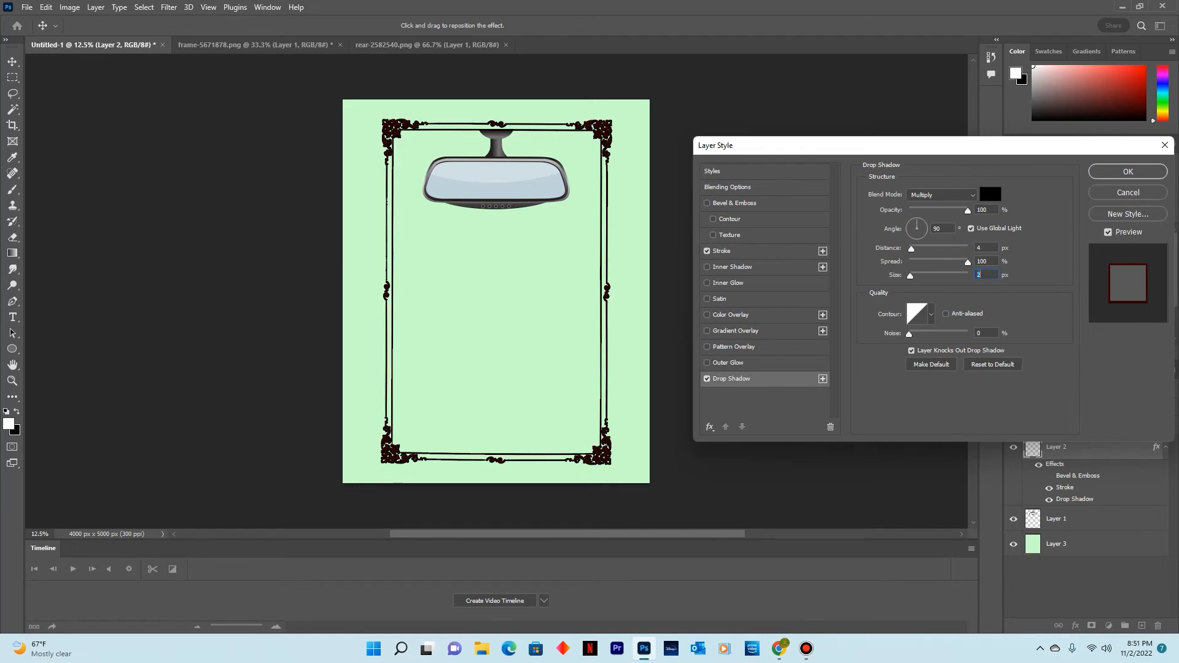
drag(968, 211, 949, 211)
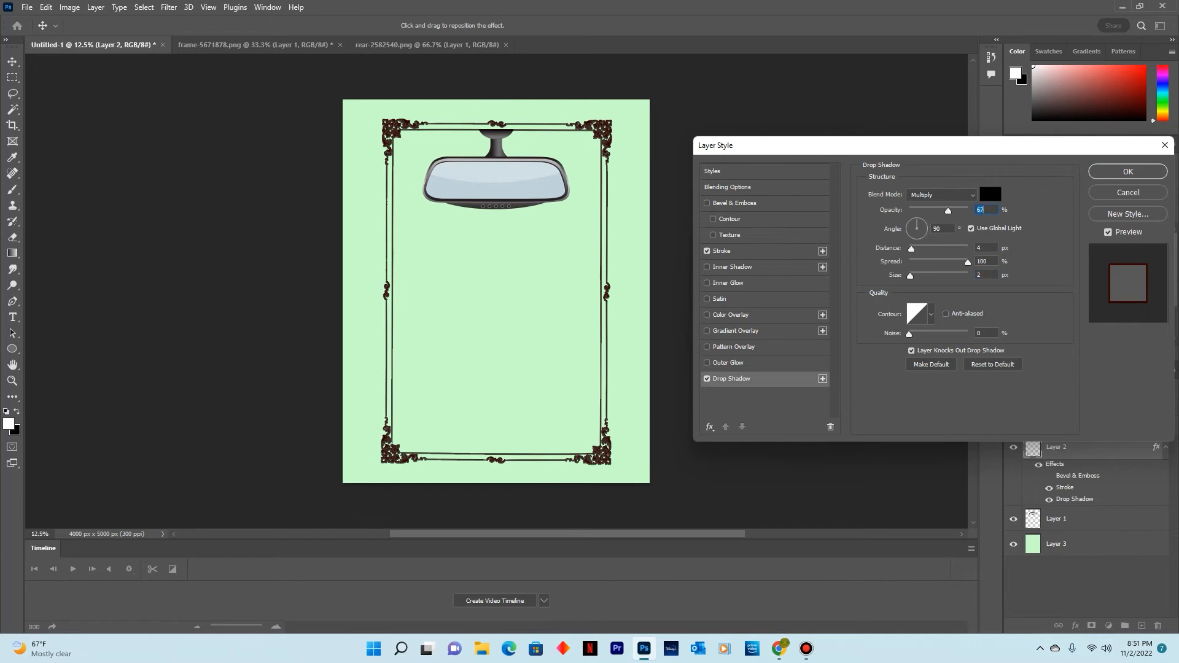
mouse_move(968, 262)
mouse_down()
mouse_move(937, 263)
mouse_move(959, 262)
mouse_up()
drag(910, 275, 916, 276)
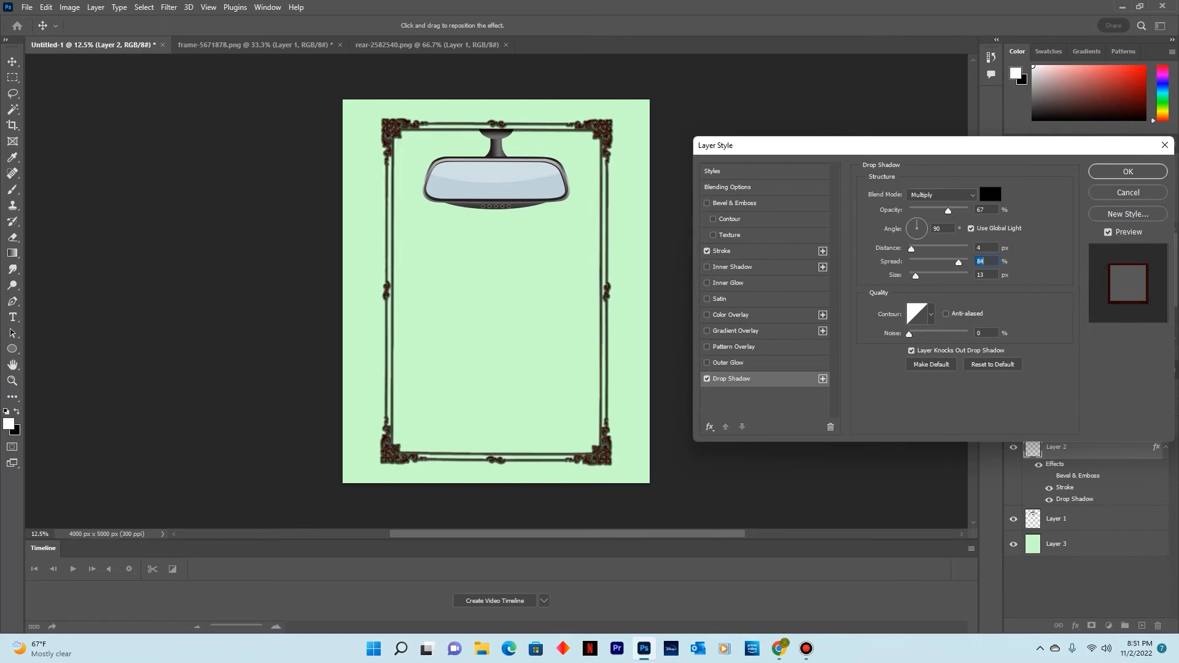
key(Tab)
text(5)
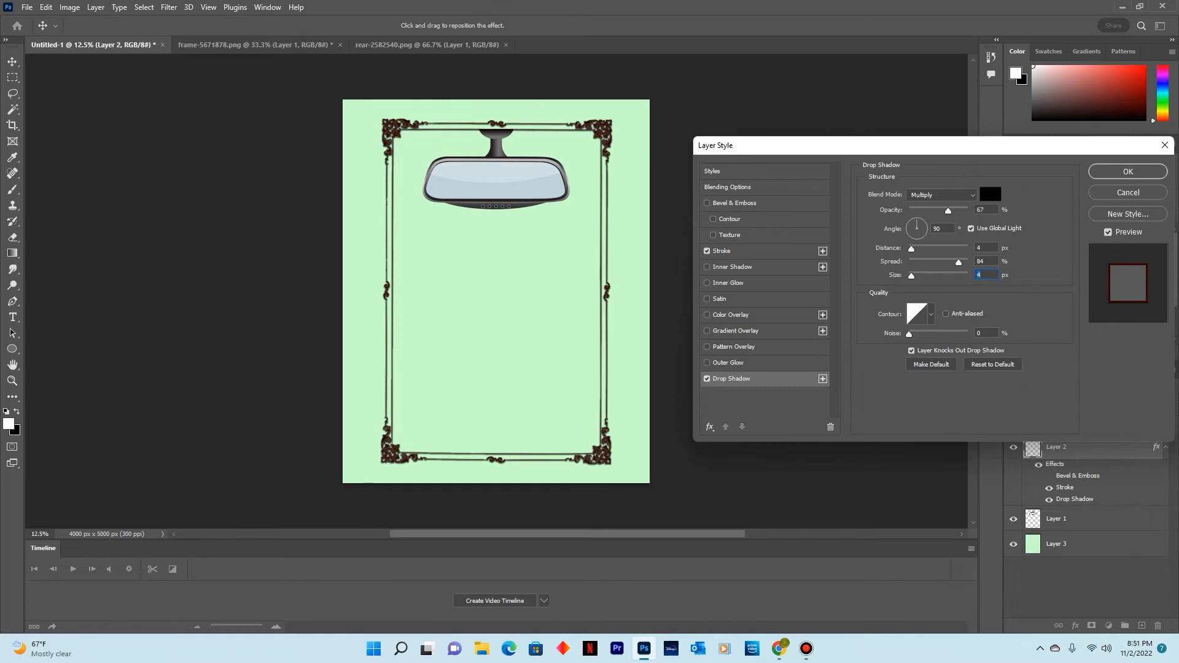
Soften the frame's drop shadow to 36% opacity, 5 px distance and 15% spread
drag(958, 262, 917, 262)
click(918, 262)
mouse_move(912, 248)
mouse_down()
mouse_move(936, 249)
mouse_move(912, 248)
mouse_up()
drag(947, 211, 931, 211)
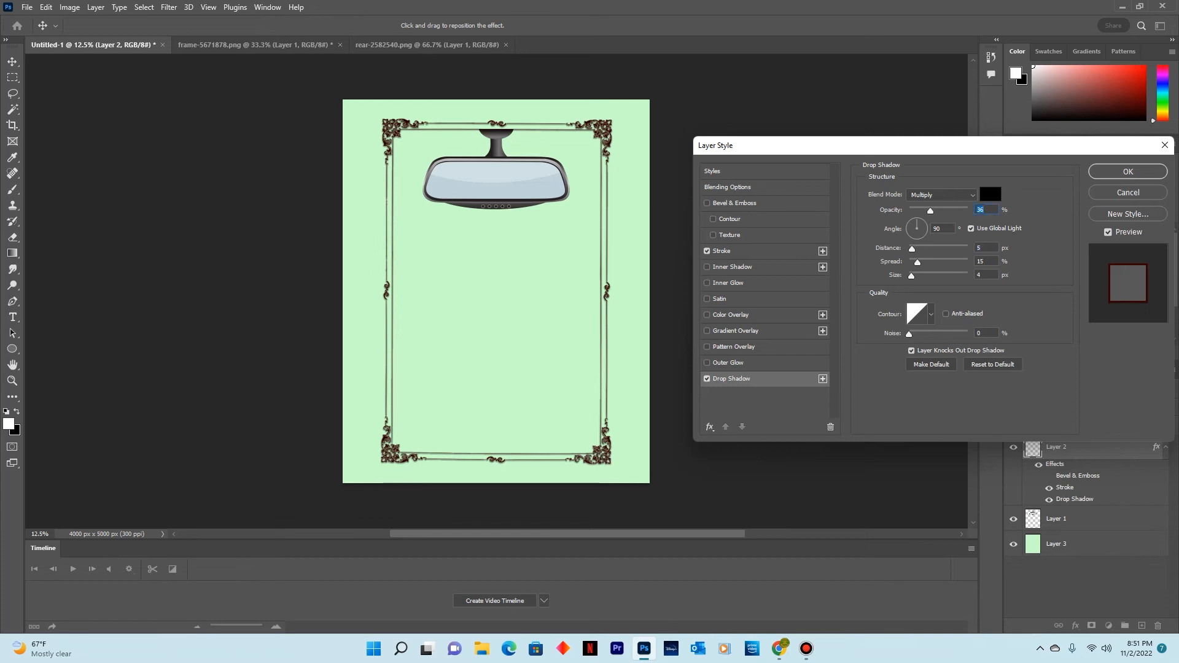
Set the frame's drop shadow to a 54° angle, 28% opacity and 21 px size, and apply the layer style
click(922, 223)
click(923, 227)
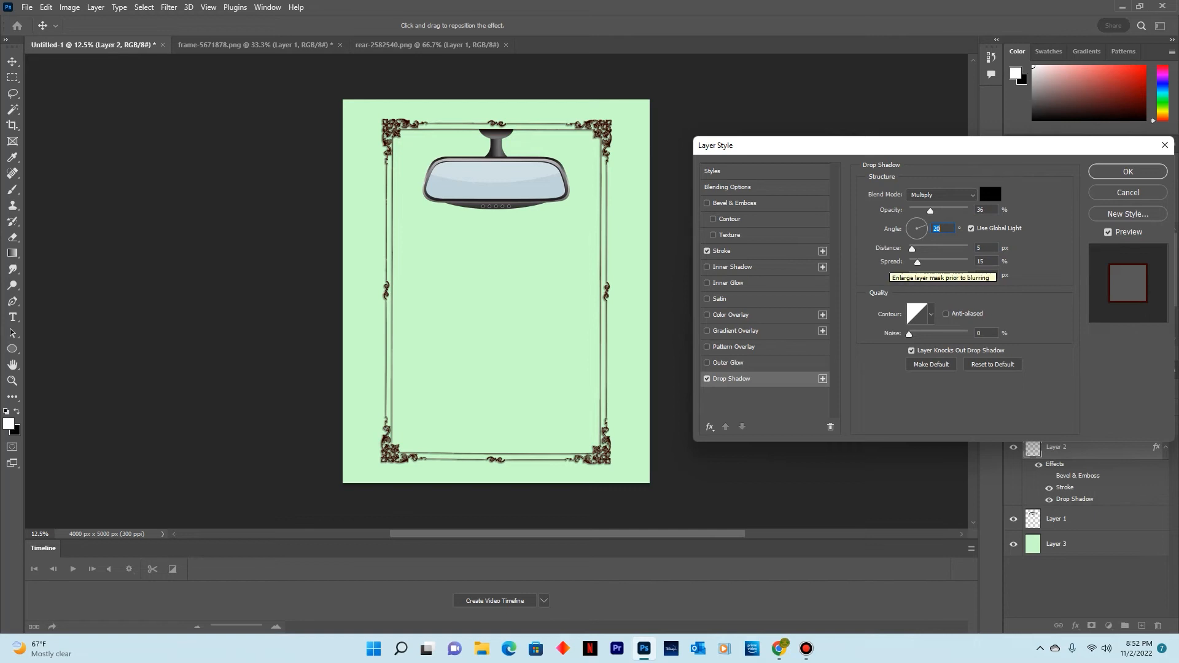
drag(931, 210, 922, 221)
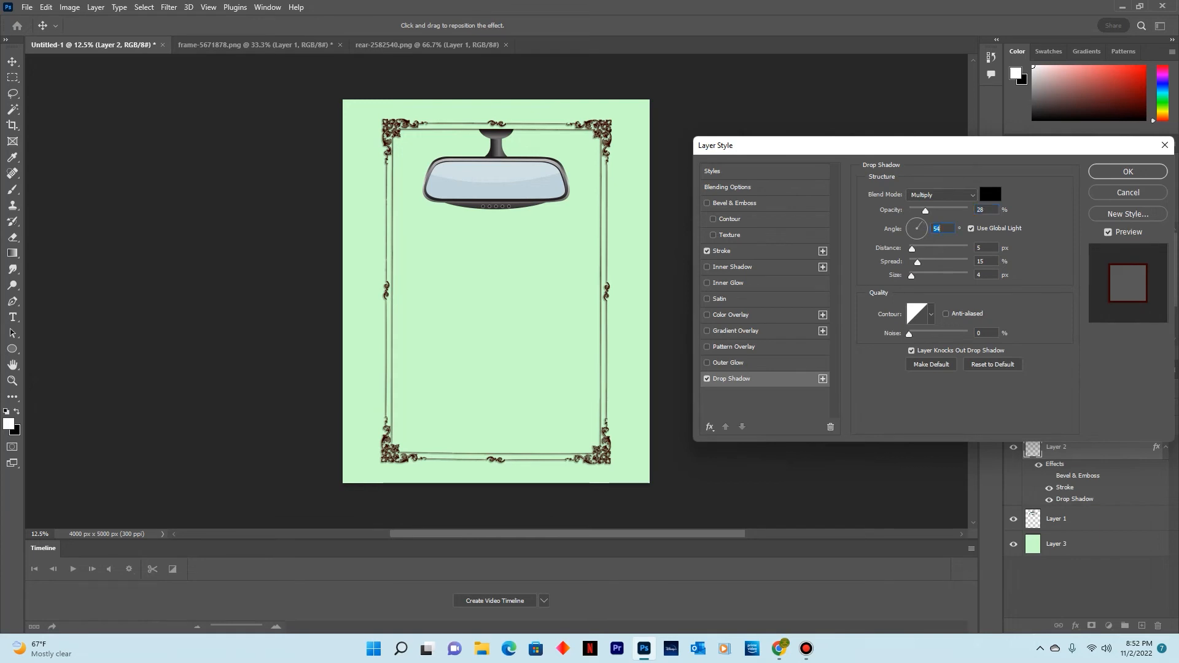
drag(912, 275, 918, 275)
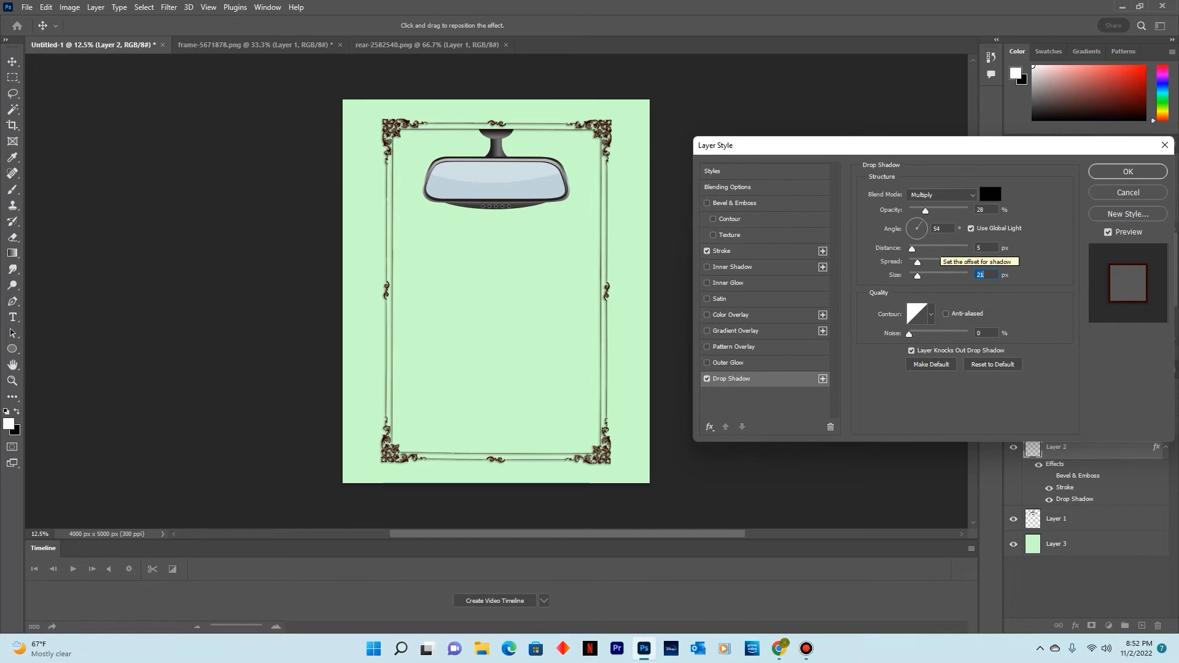
click(1128, 171)
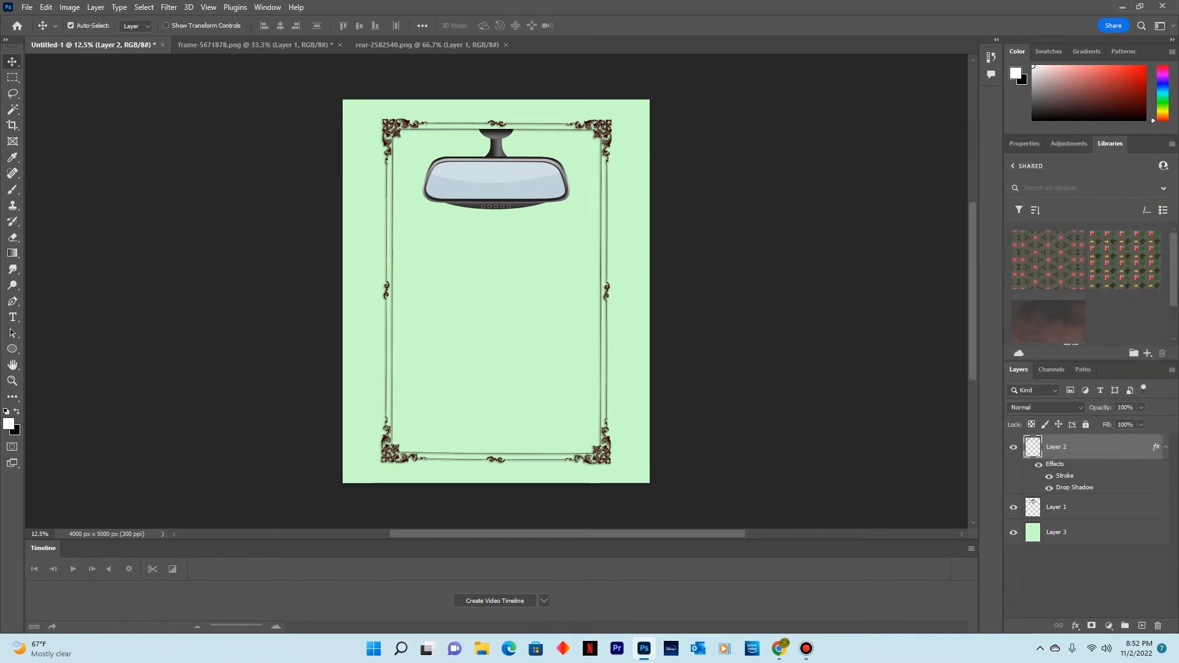
Apply a drop shadow to the mirror layer with 39% opacity and 33% spread
click(1093, 508)
double_click(1093, 508)
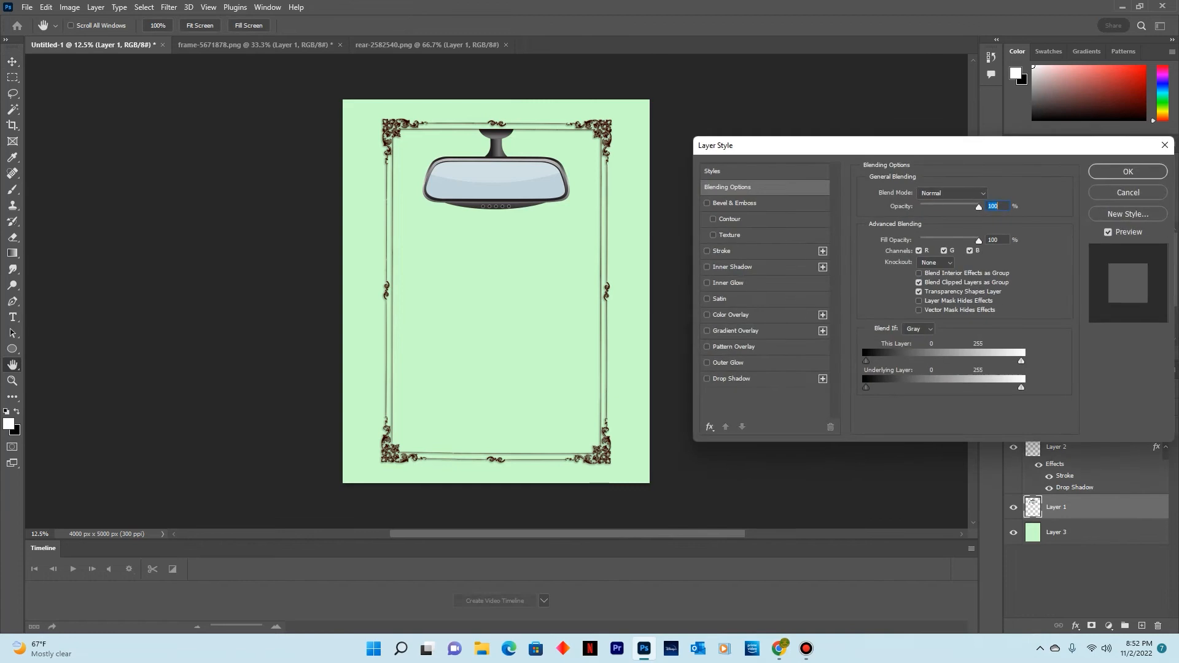
click(731, 380)
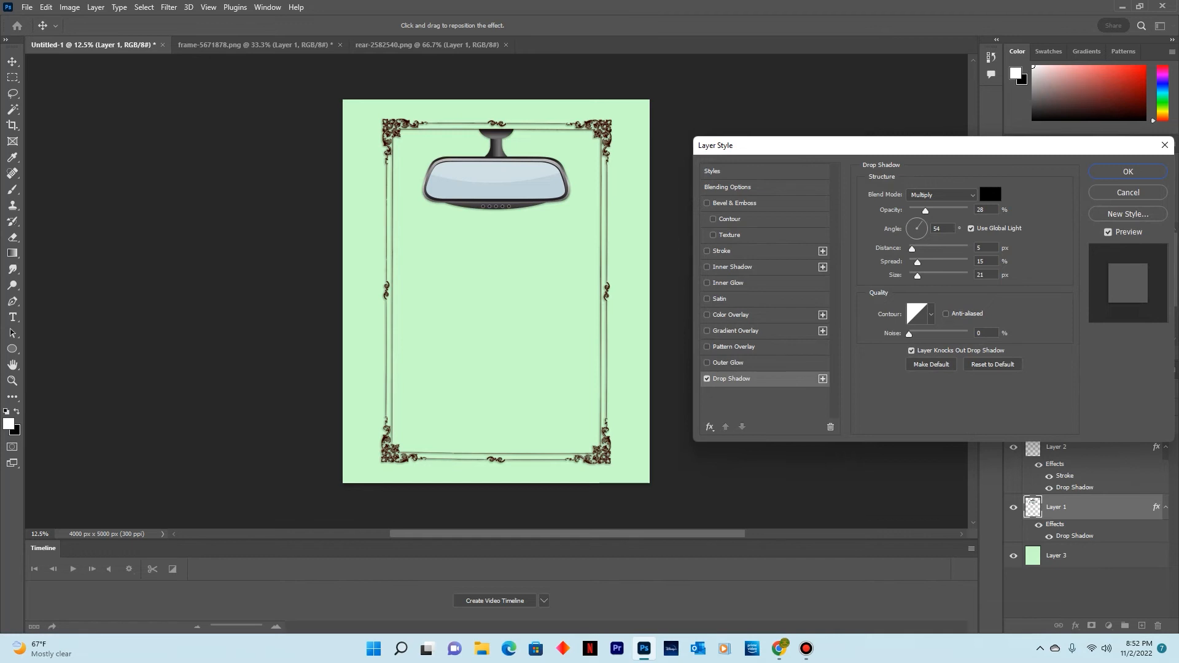
drag(925, 210, 932, 210)
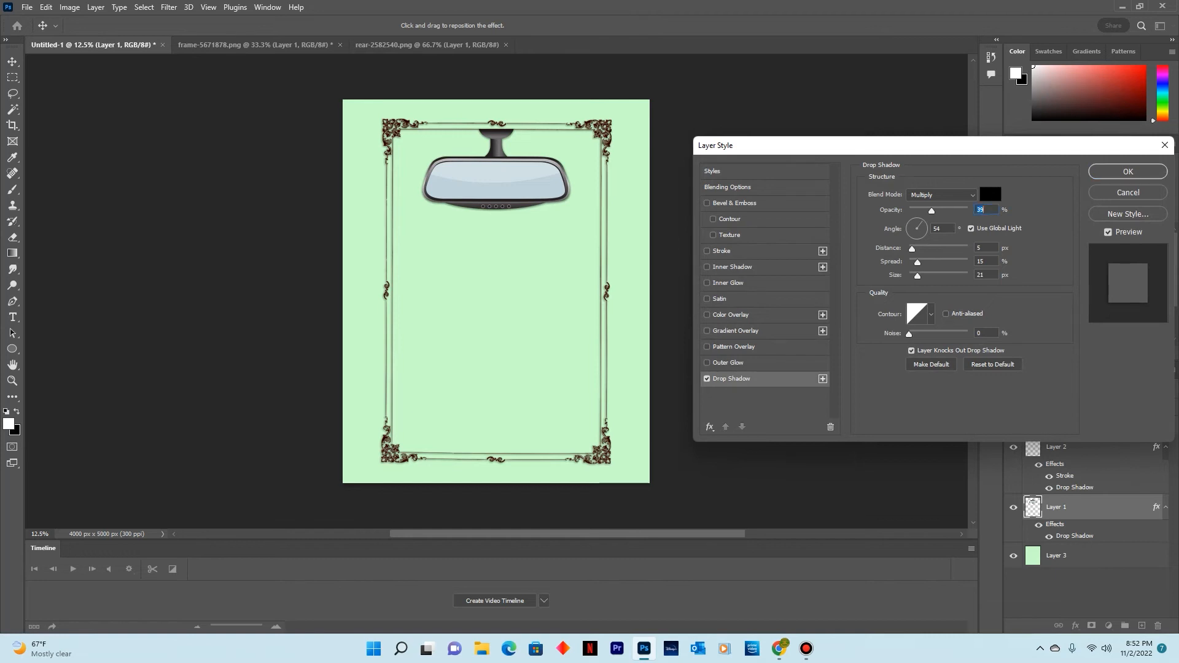
drag(916, 262, 929, 262)
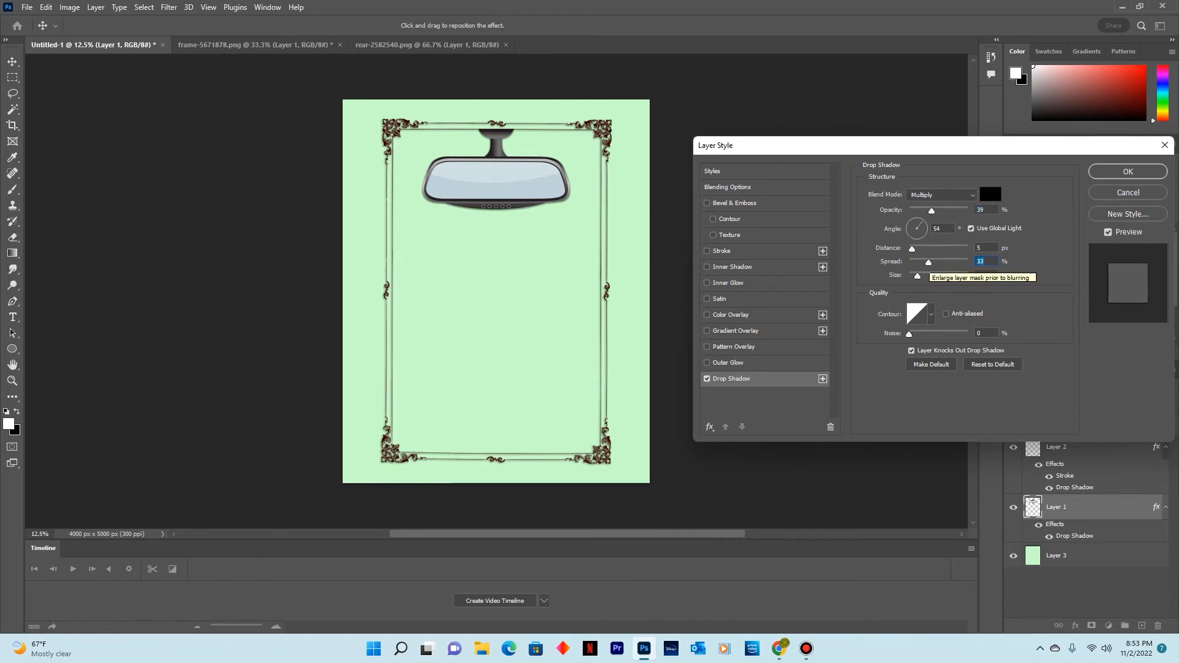
click(1129, 172)
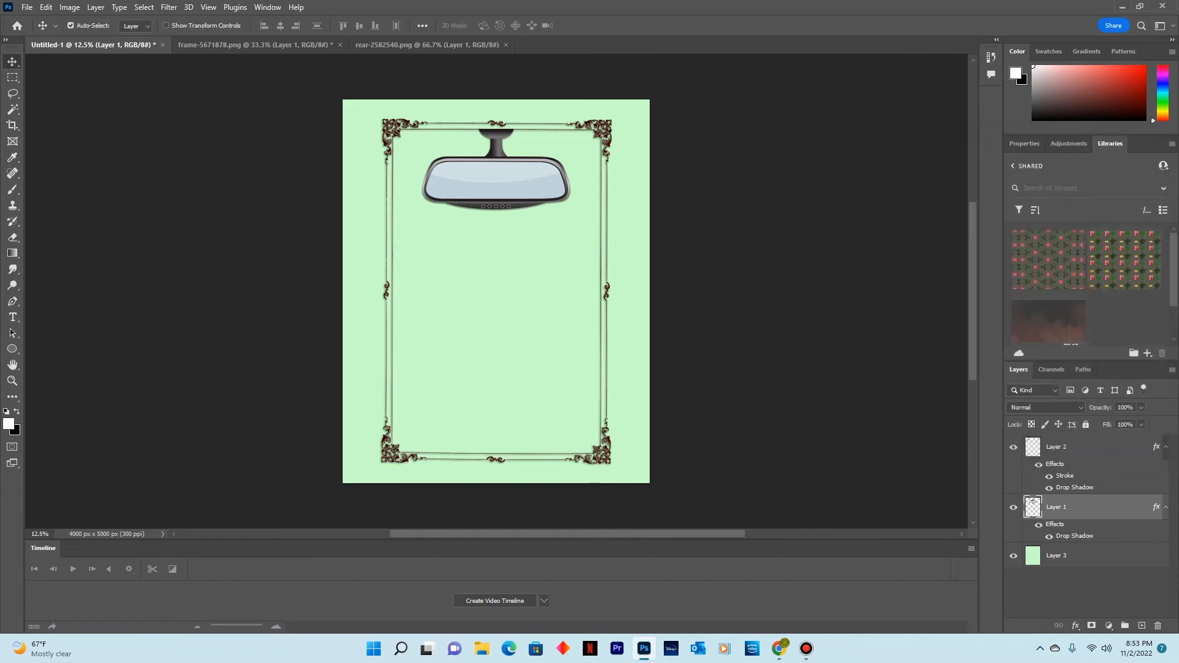
Start a text layer beneath the mirror and set its colour to the dark brown #310605 sampled from the frame
key(t)
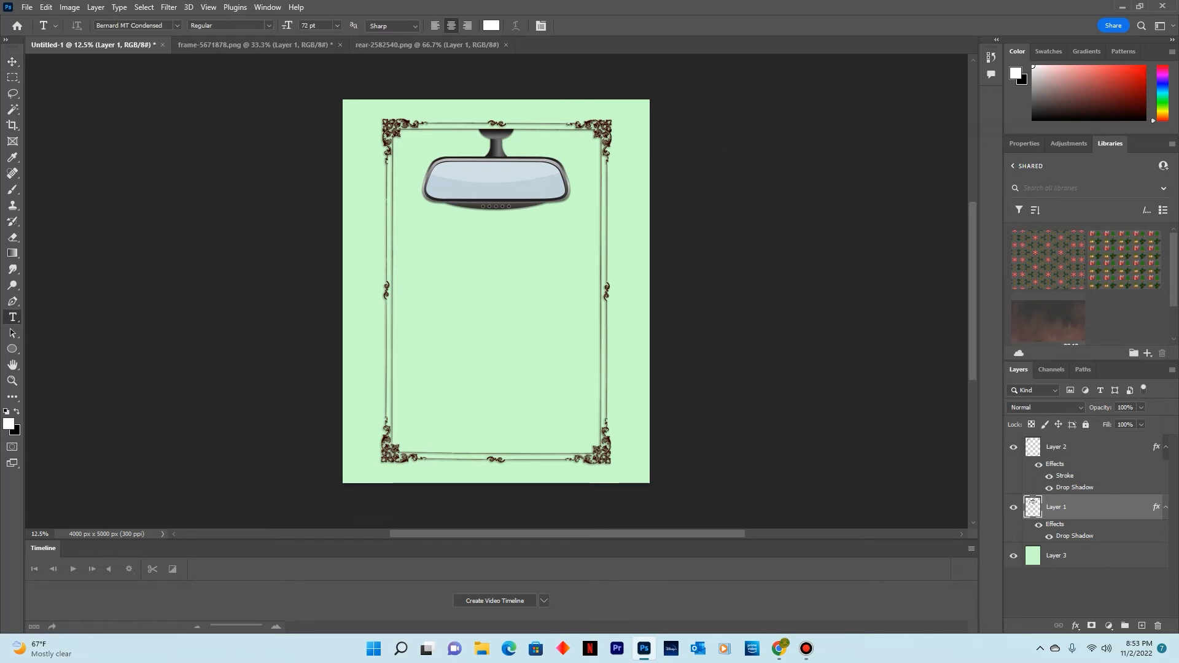
click(499, 246)
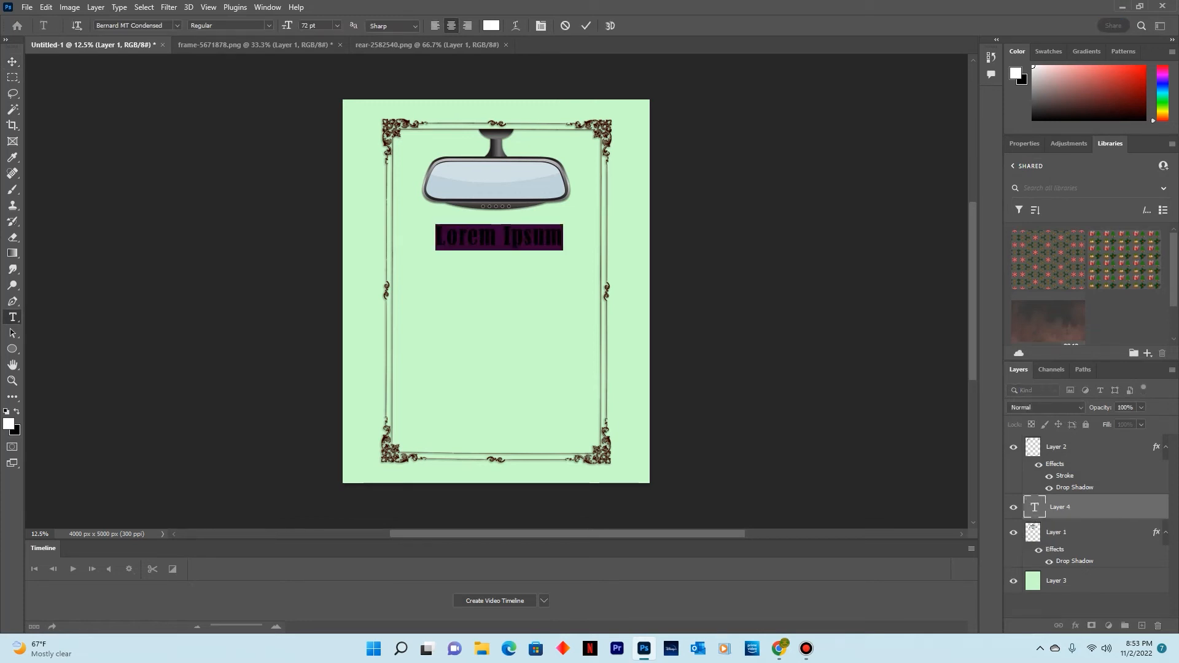
click(491, 26)
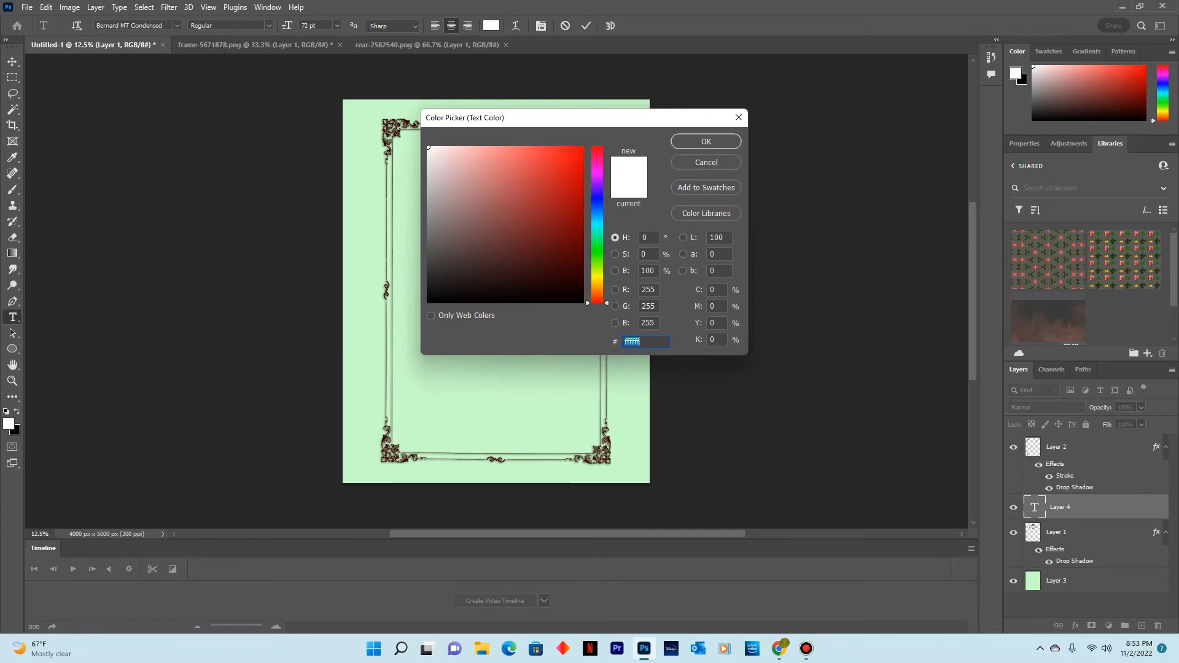
text(5e4d3e)
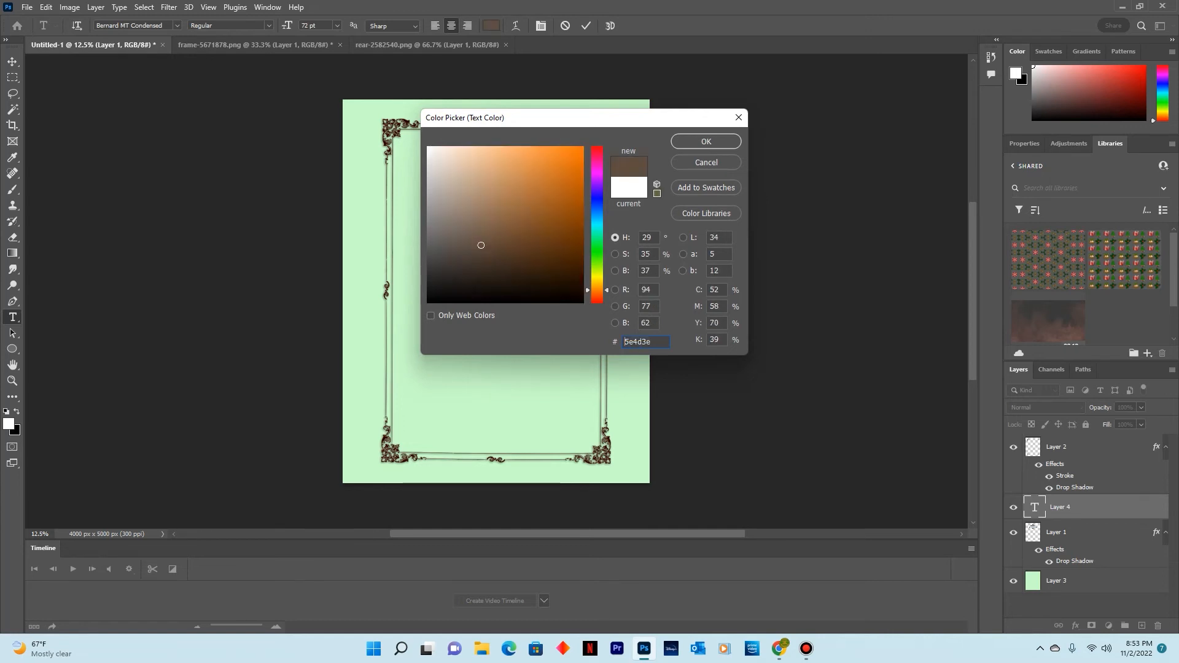
text(1a0000)
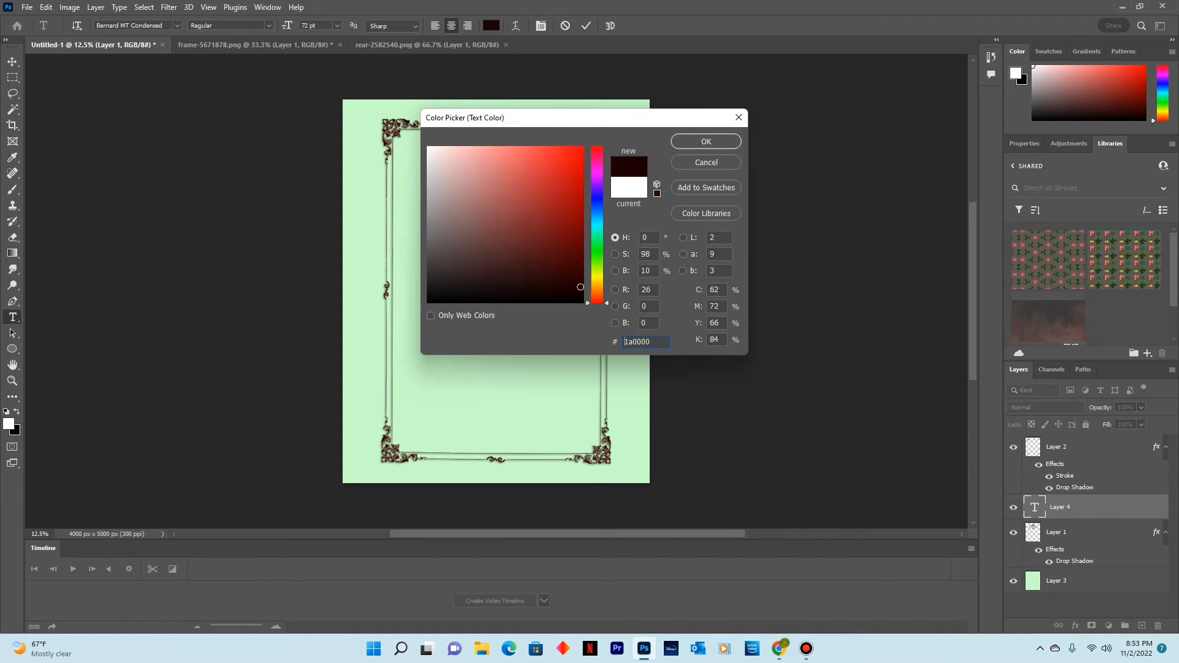
text(747c62)
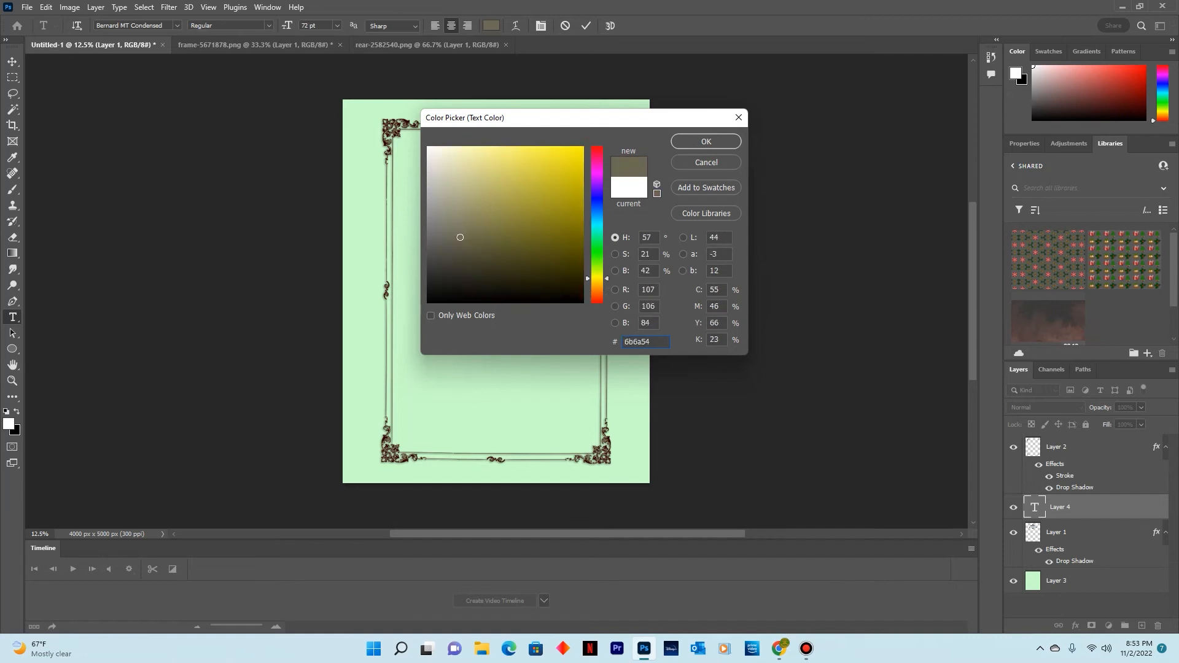
click(391, 128)
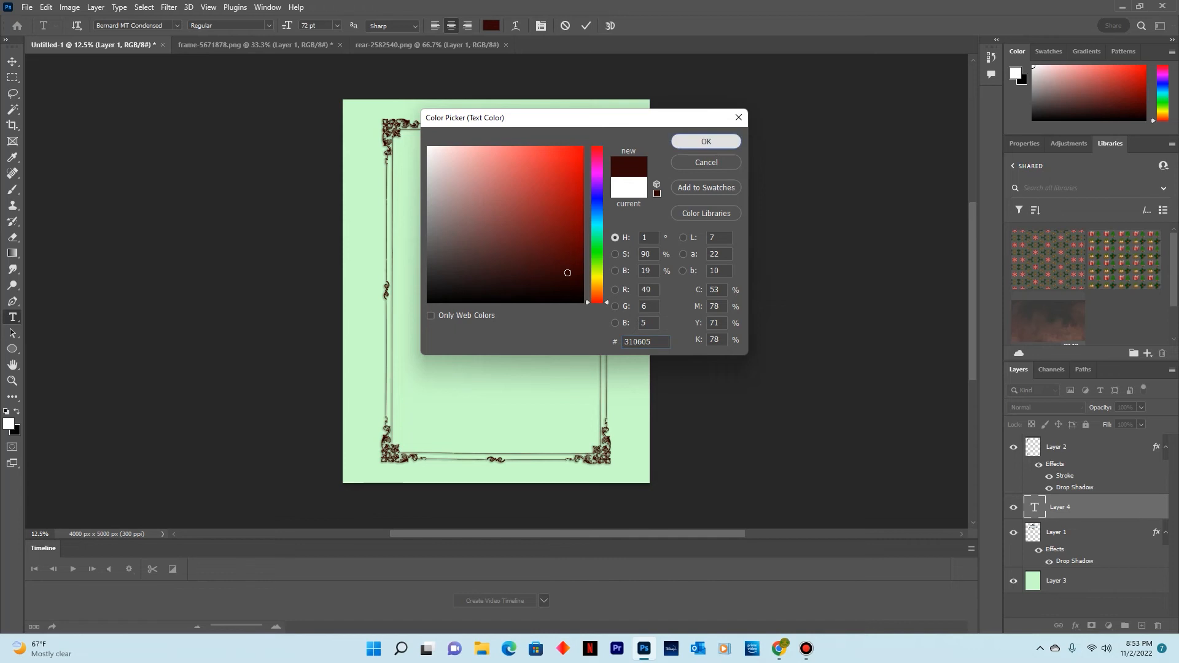
click(706, 141)
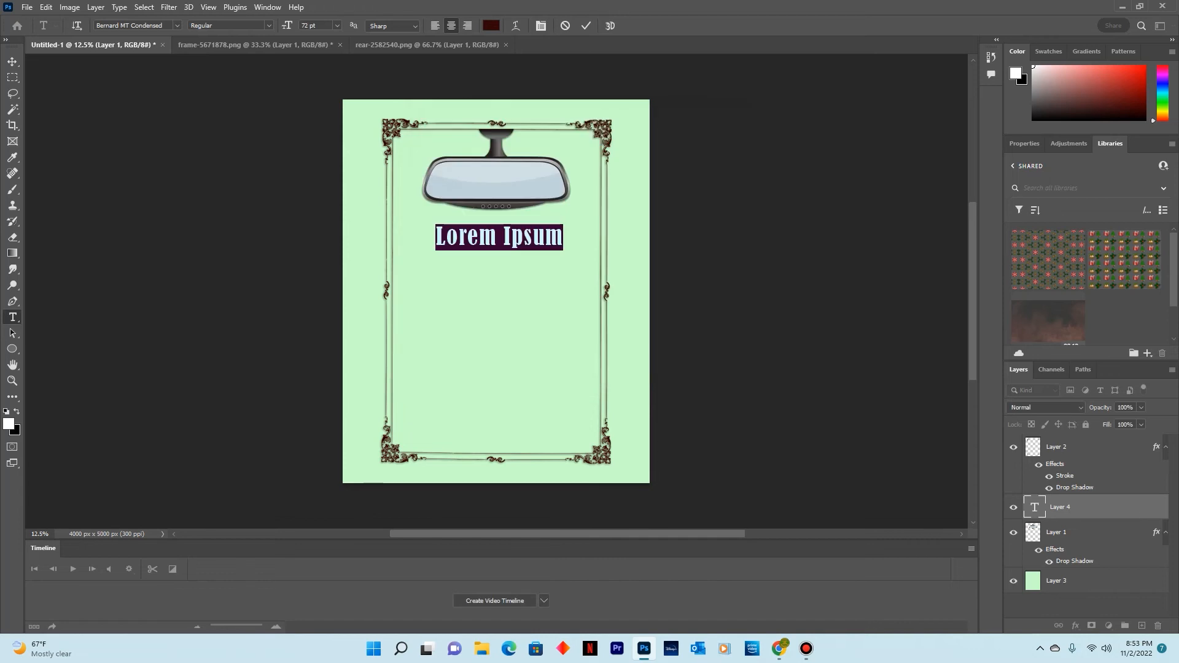
Set the placeholder text to 36 pt and replace it with "Never Stare in The Rear View Mirror"
click(544, 237)
drag(563, 238, 434, 237)
click(337, 25)
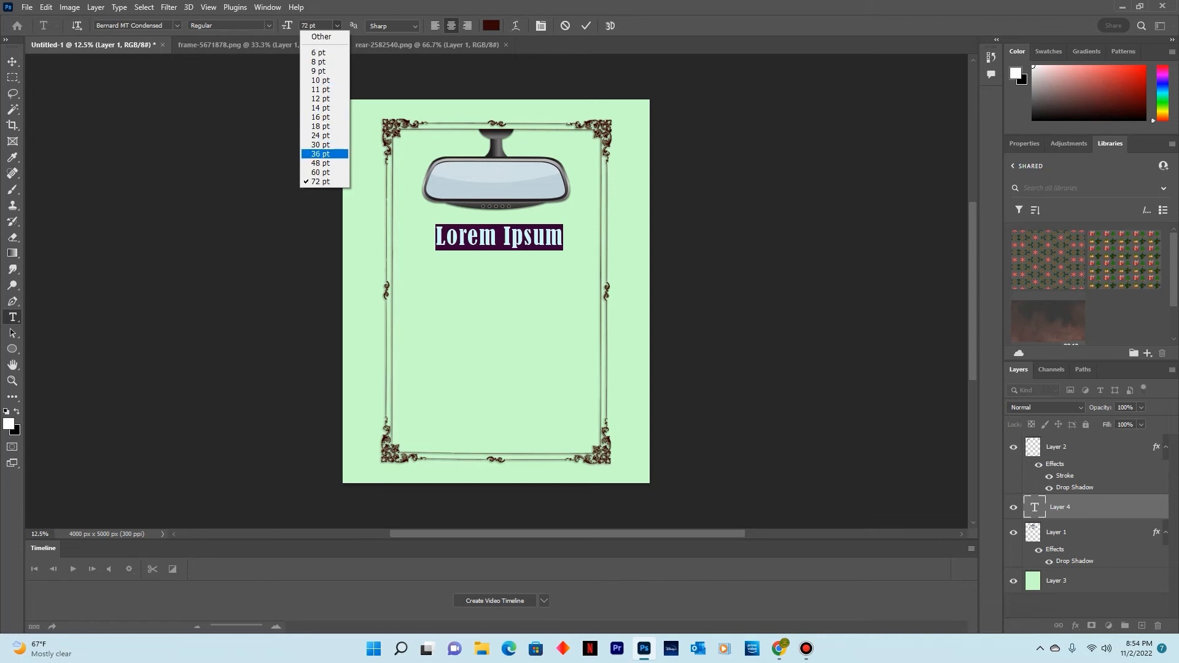
click(320, 153)
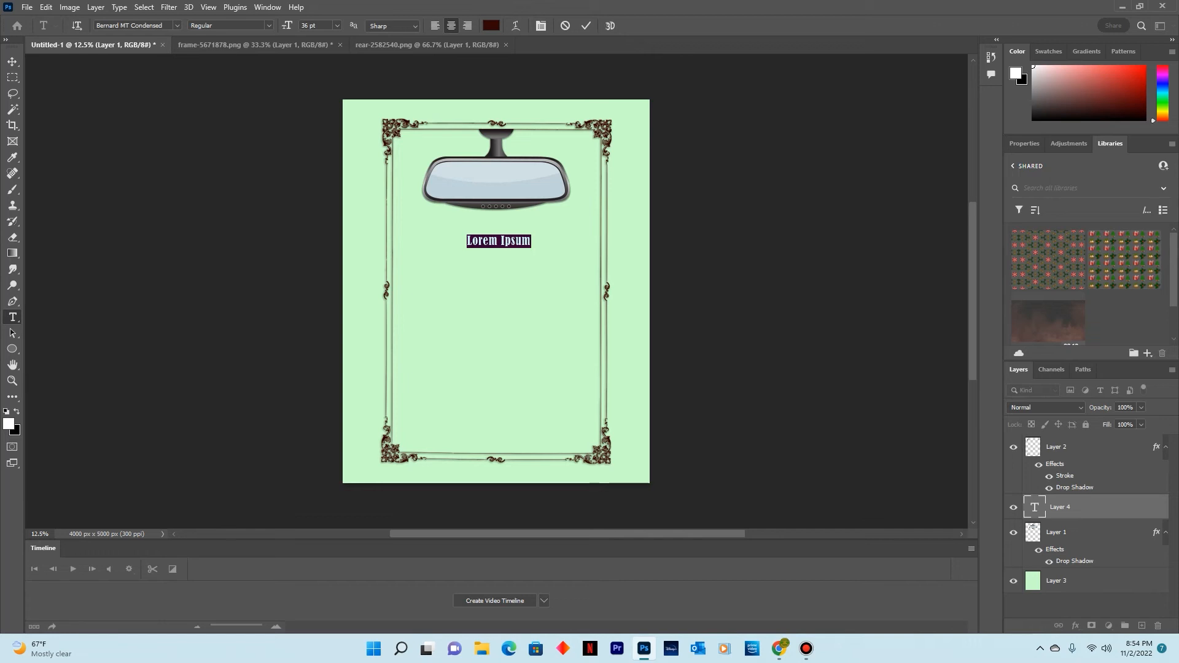
text(Never)
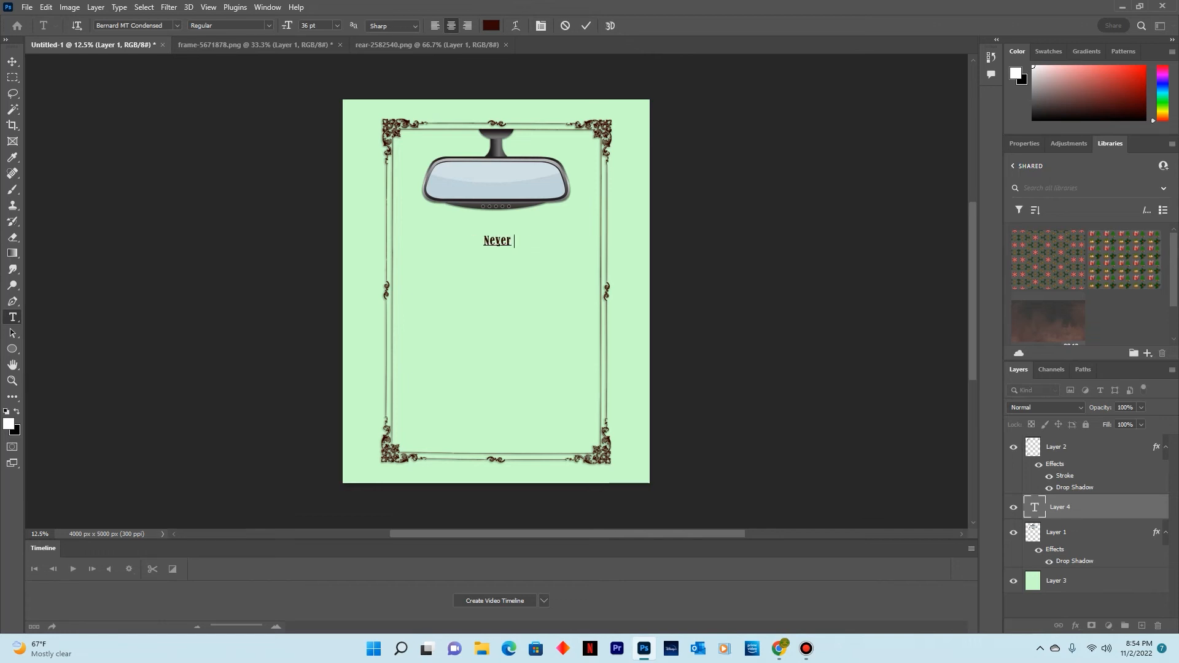
text( Stare in)
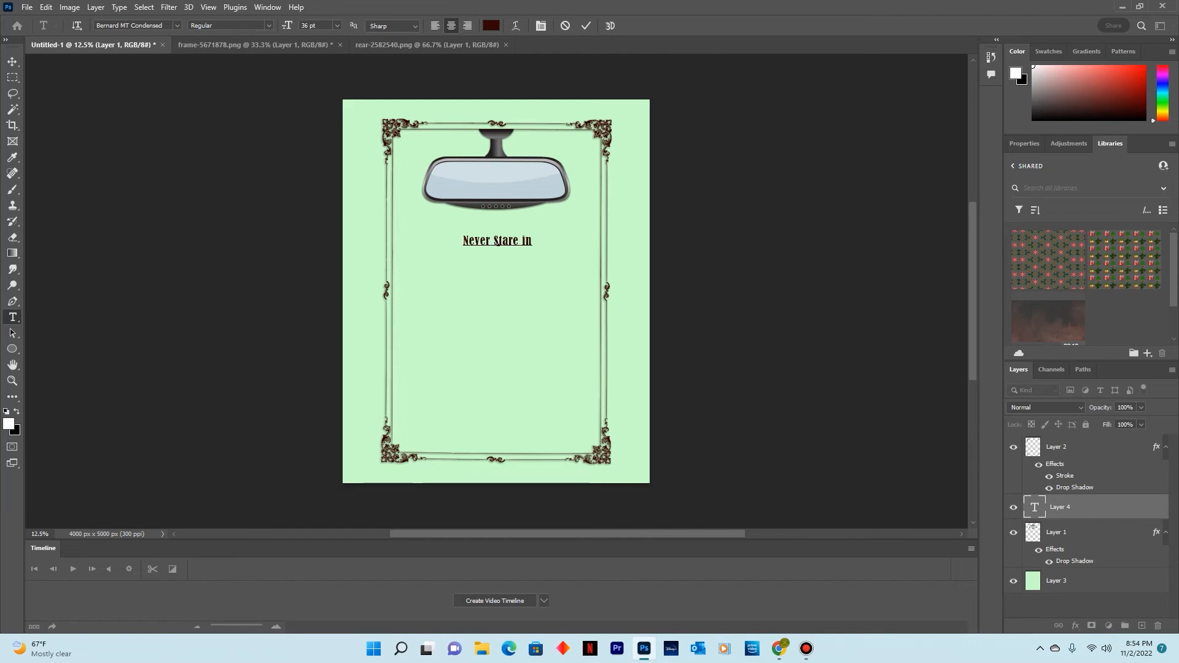
text( The R)
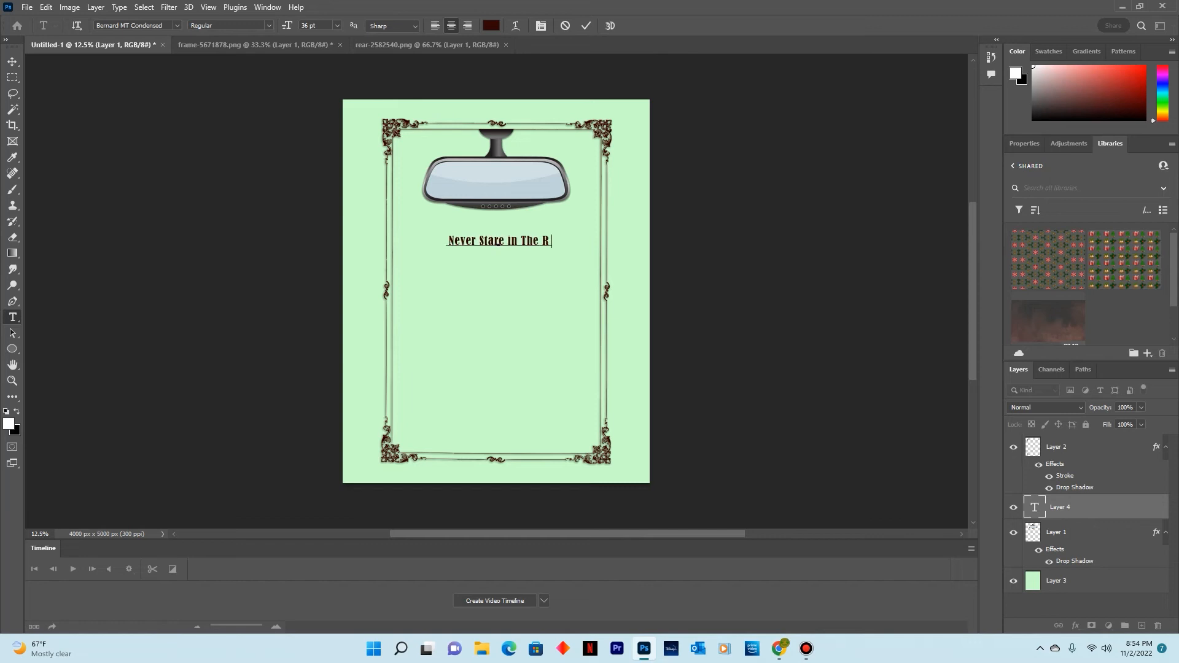
text(ear Vi)
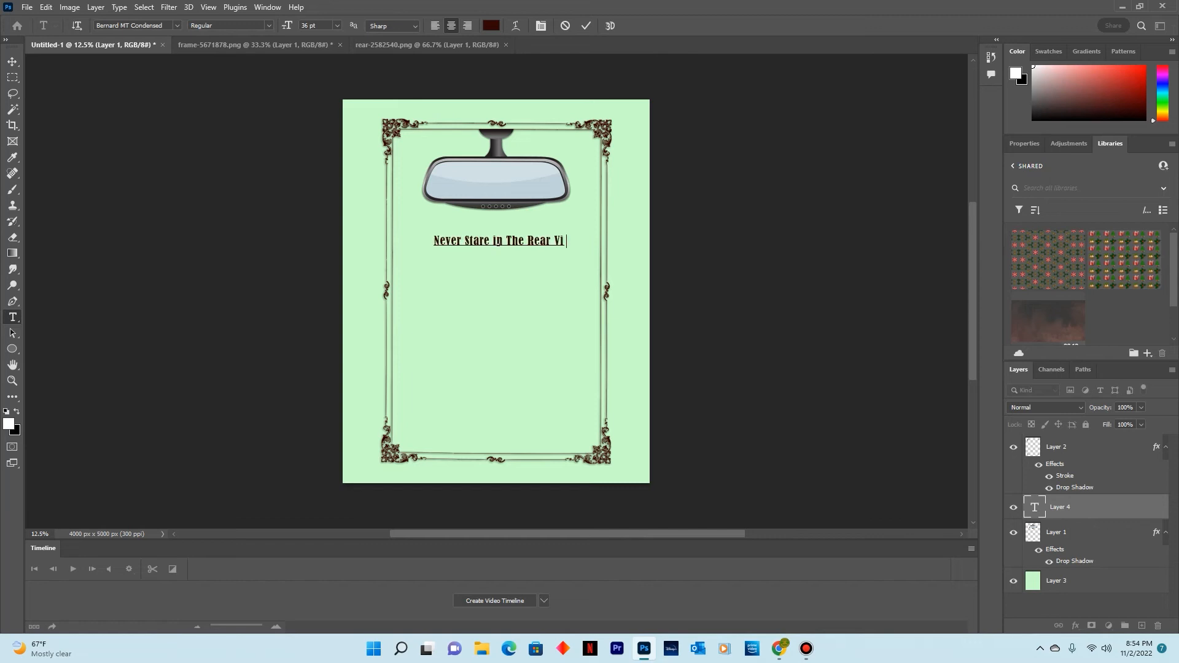
text(ew Mirror)
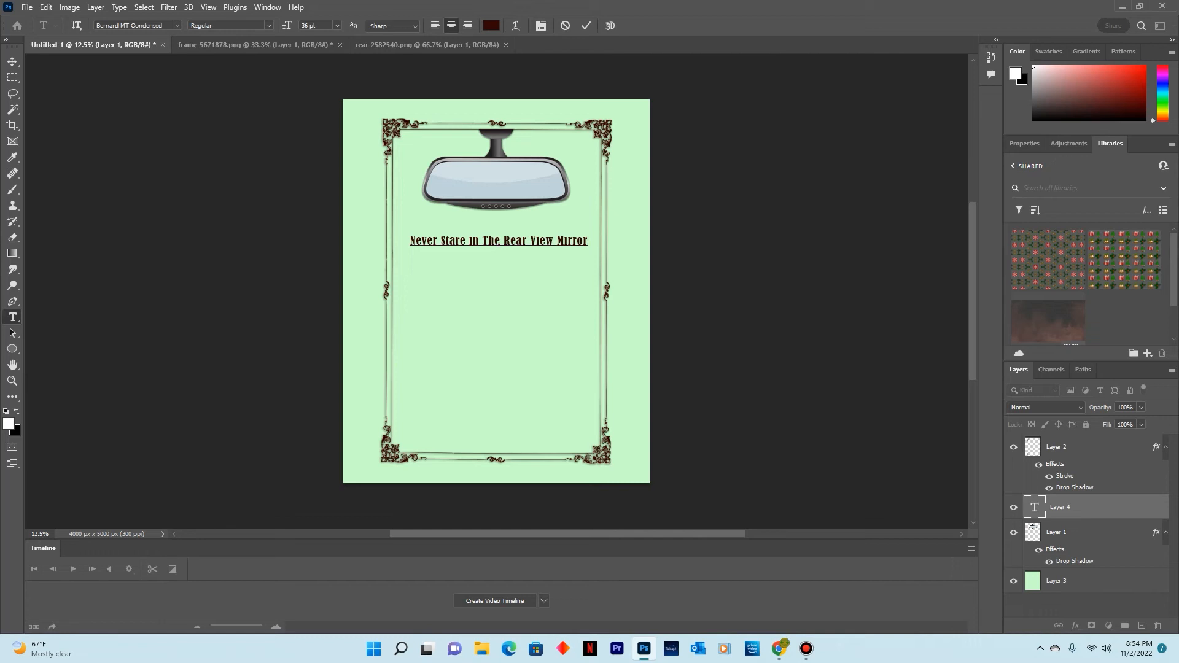
Add the lines "Or You Will Crash" and "Glance to See What is Behind You" below the first line
text(Or)
text( You )
text(Will )
text(Crash)
text(Glan)
text(ce)
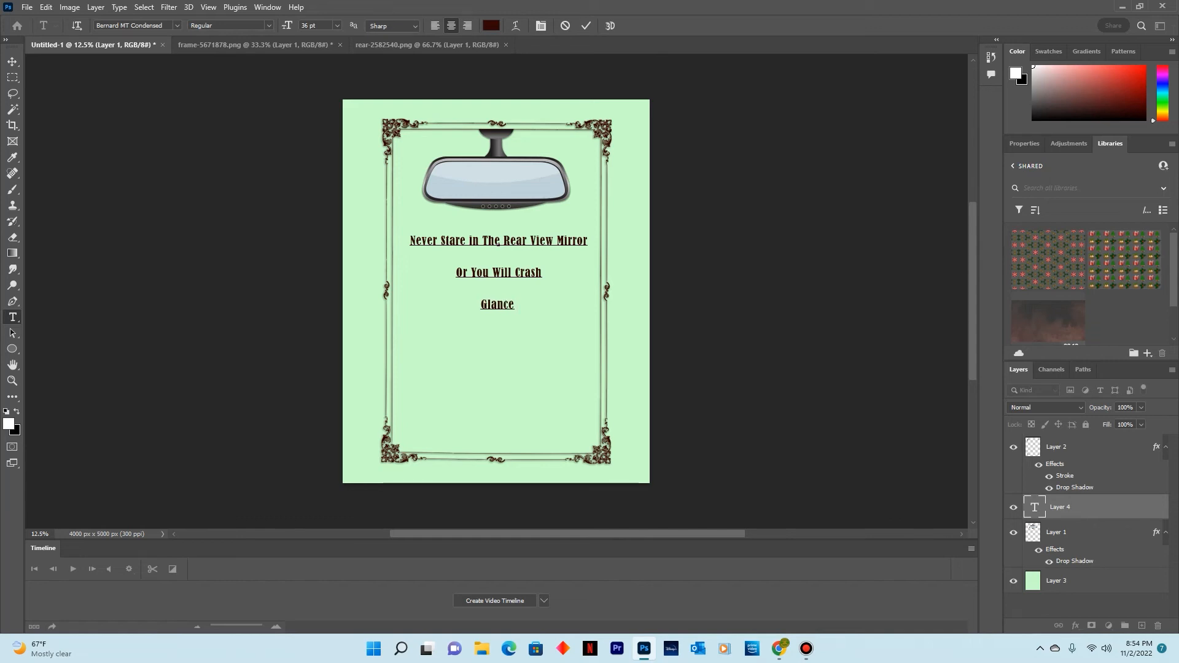
text( to B)
key(BackSpace)
text(See What is Behind You )
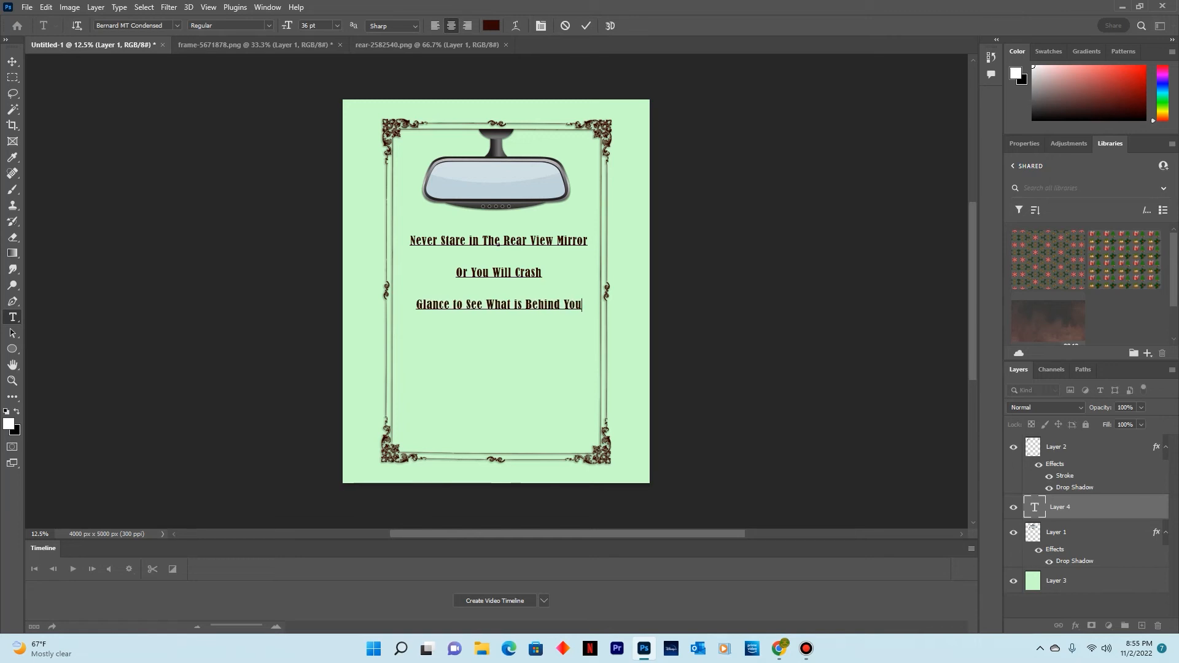
Add the closing lines "But Keep Your Eyes On" and "The Road Ahead" to the text block
text(But Keep Your)
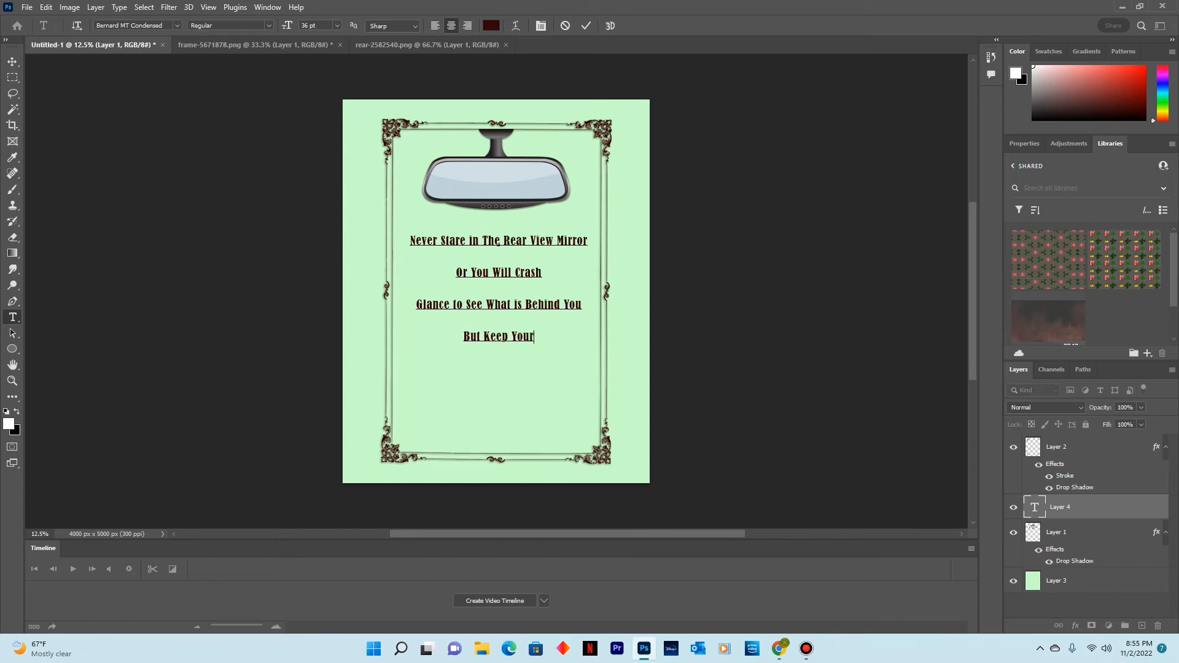
text( Eyes)
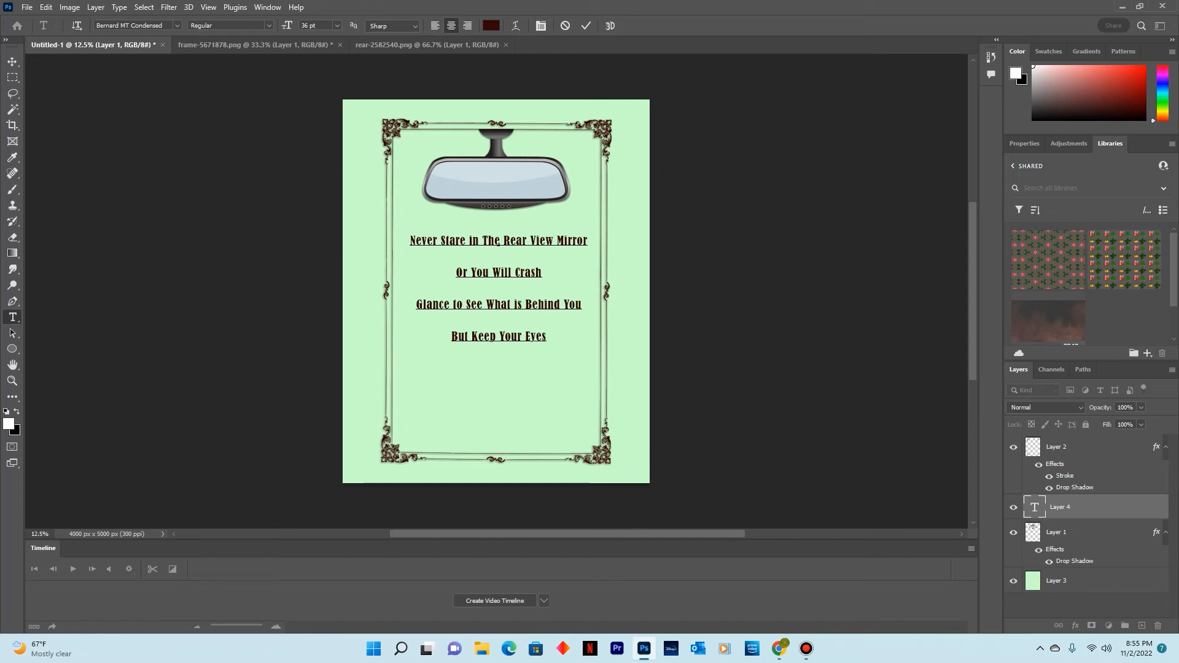
text( o)
key(BackSpace)
text(On)
key(Return)
text(The Road Ahead)
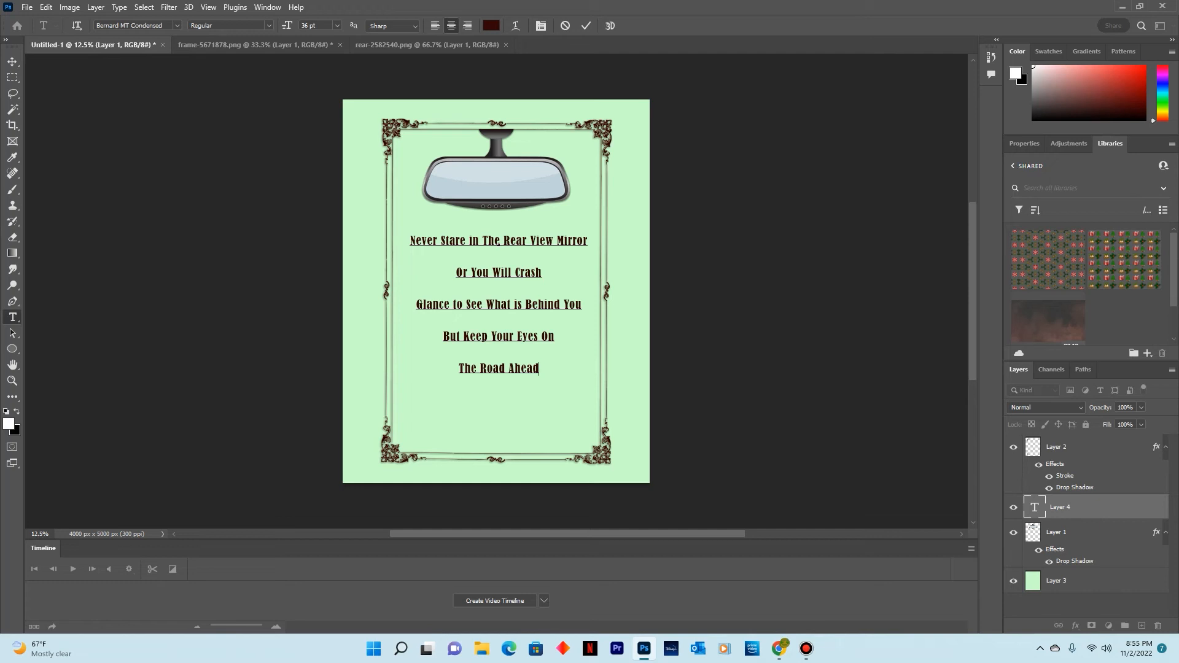
drag(410, 240, 588, 241)
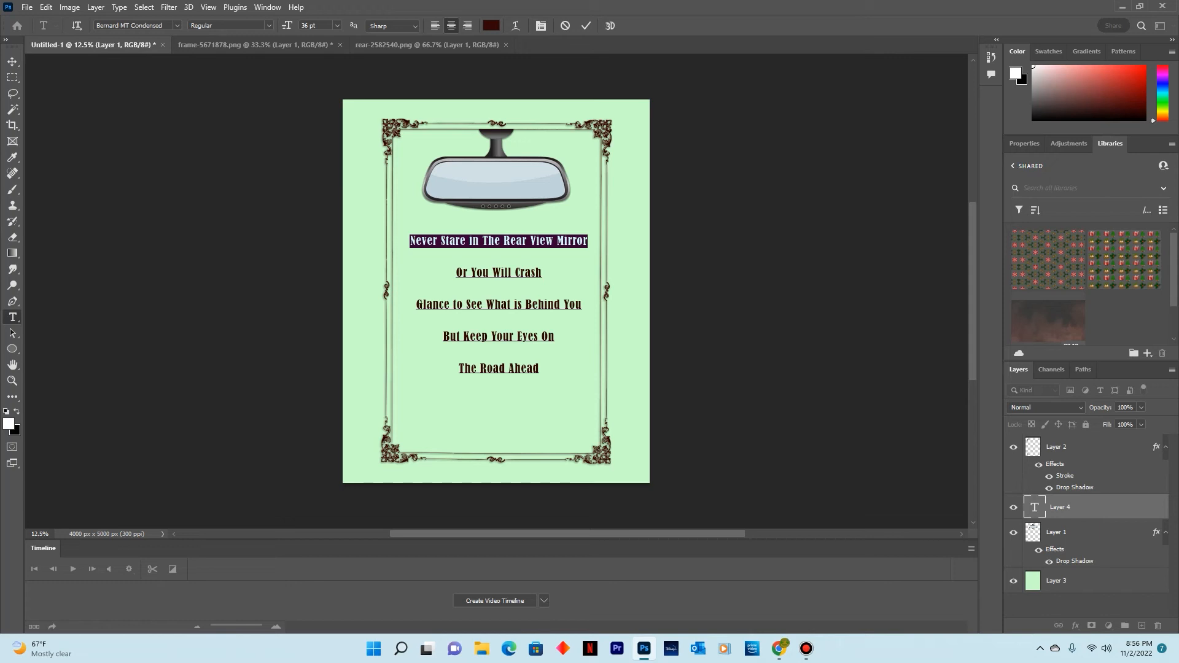
click(516, 25)
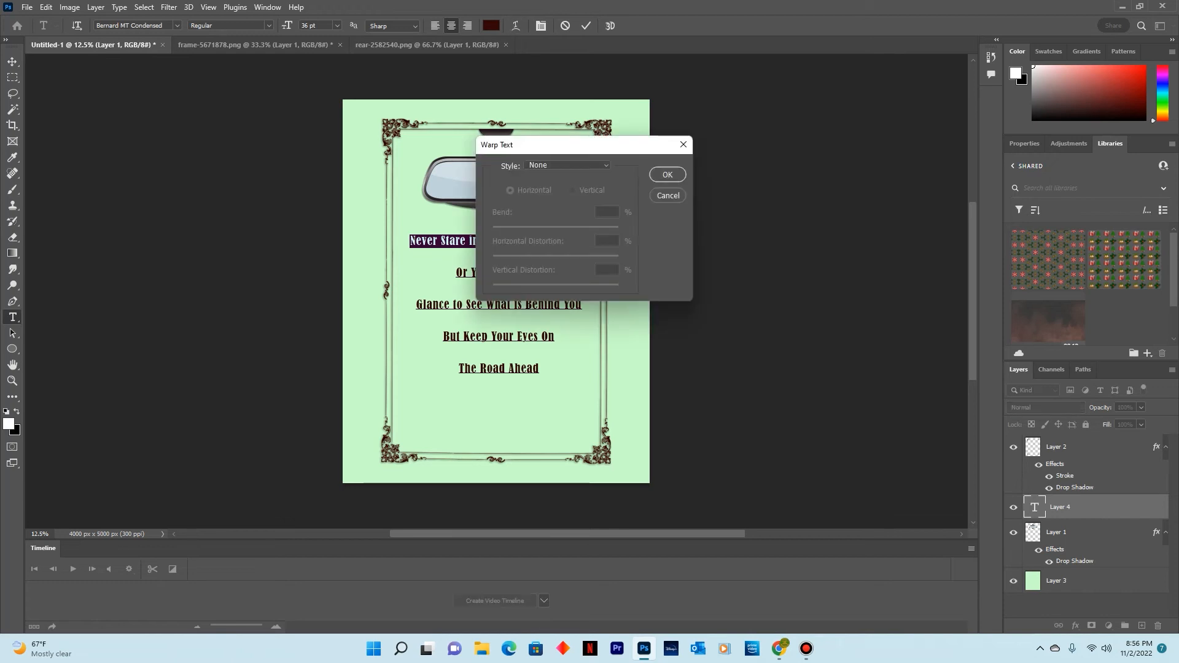
click(568, 165)
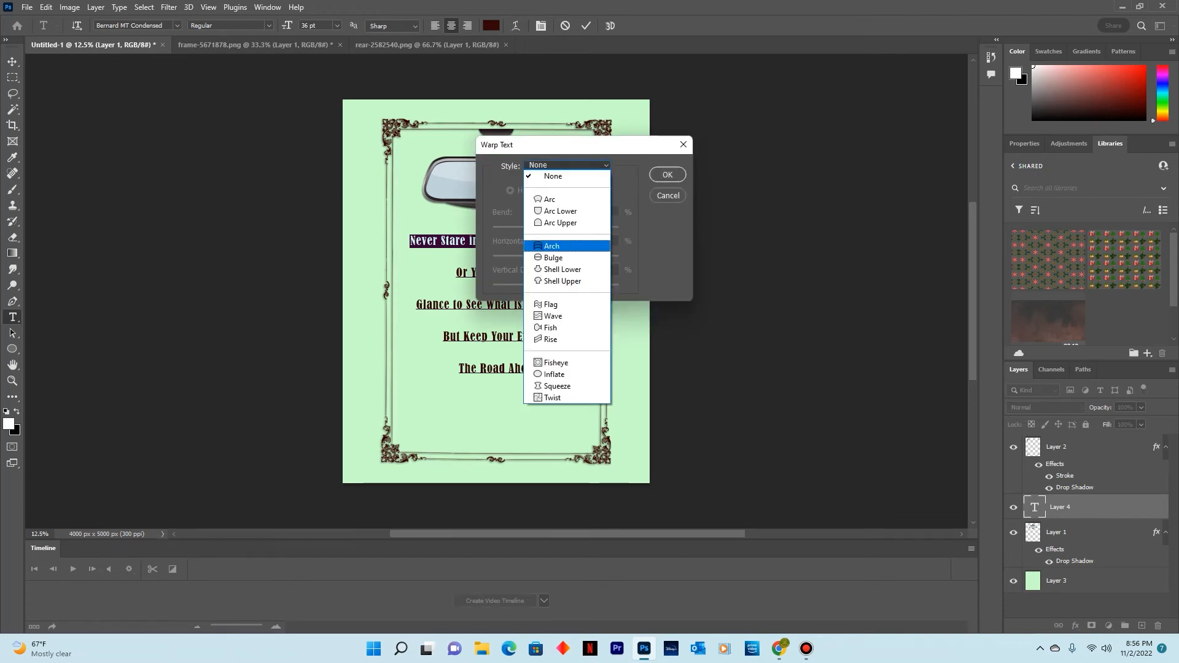
click(668, 195)
click(668, 196)
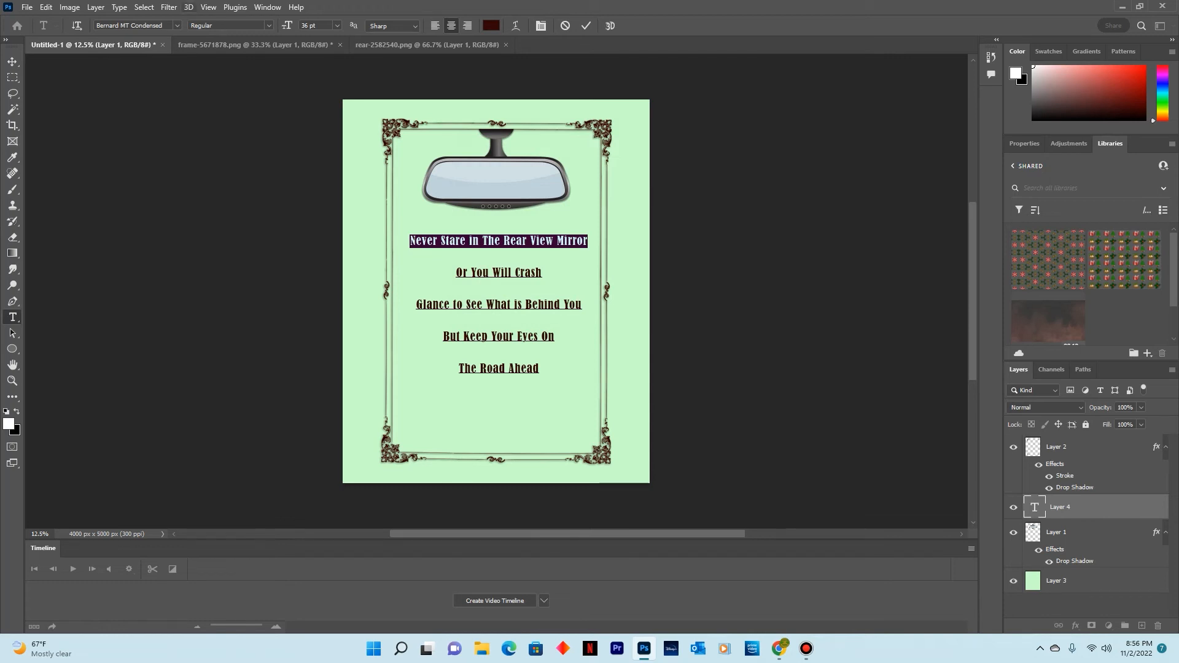
Enlarge the first text line to 40 pt and shift the text block slightly left to centre it within the frame
click(337, 25)
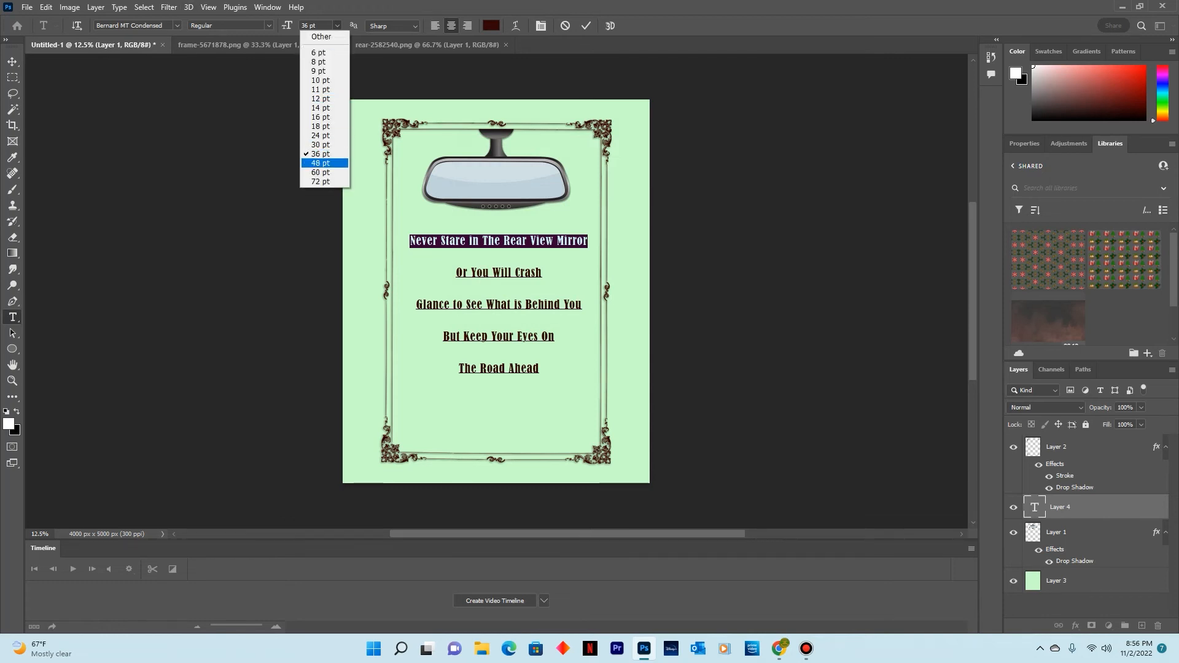
click(321, 162)
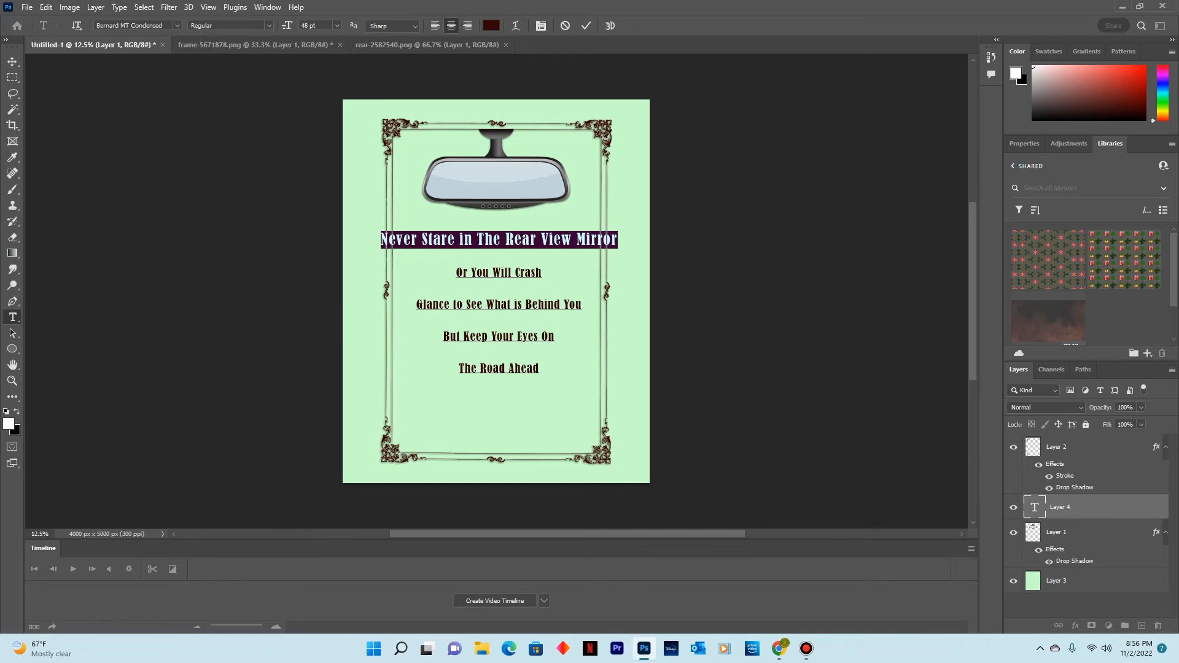
text(40)
key(Return)
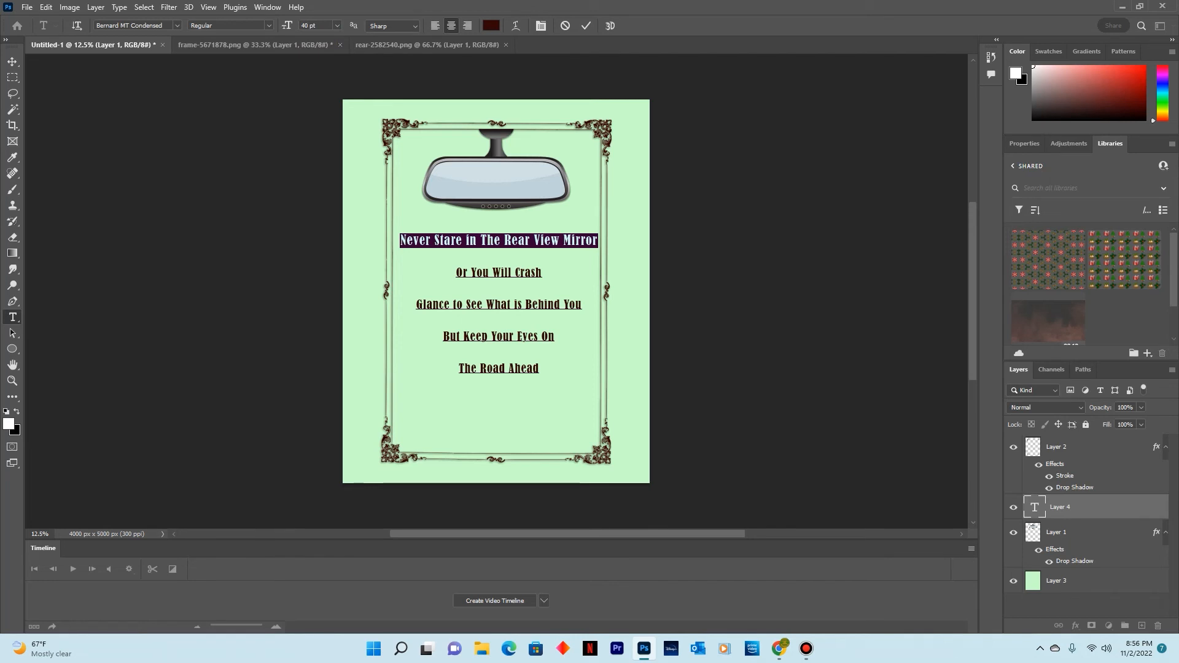
click(13, 61)
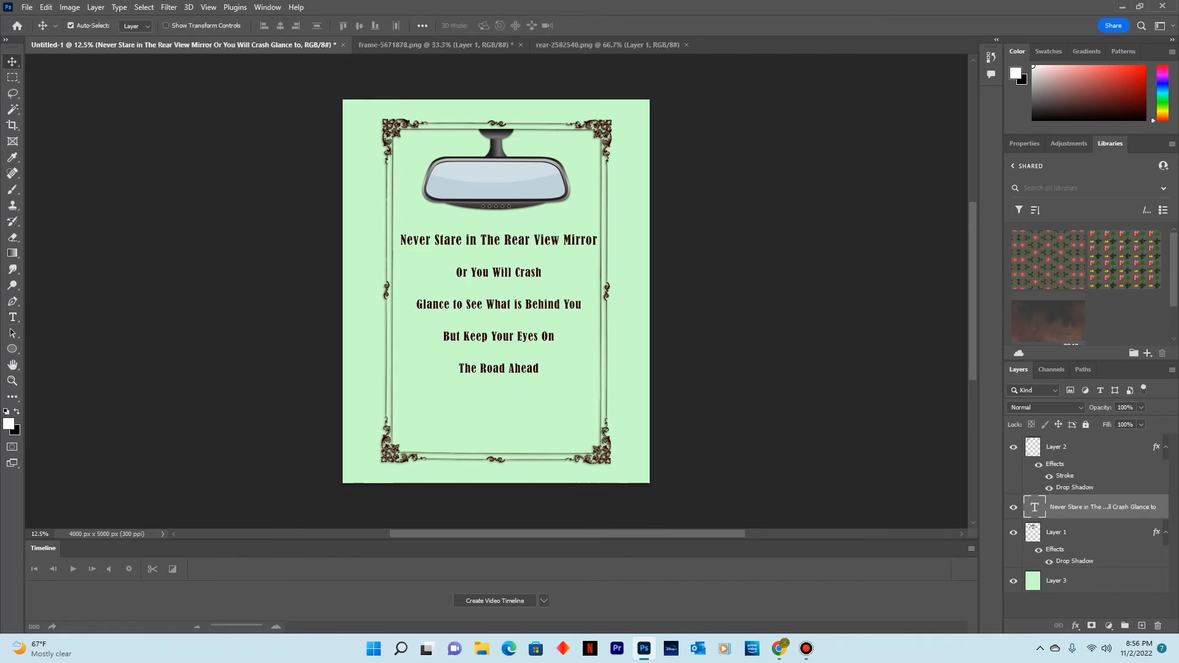
drag(516, 241, 515, 242)
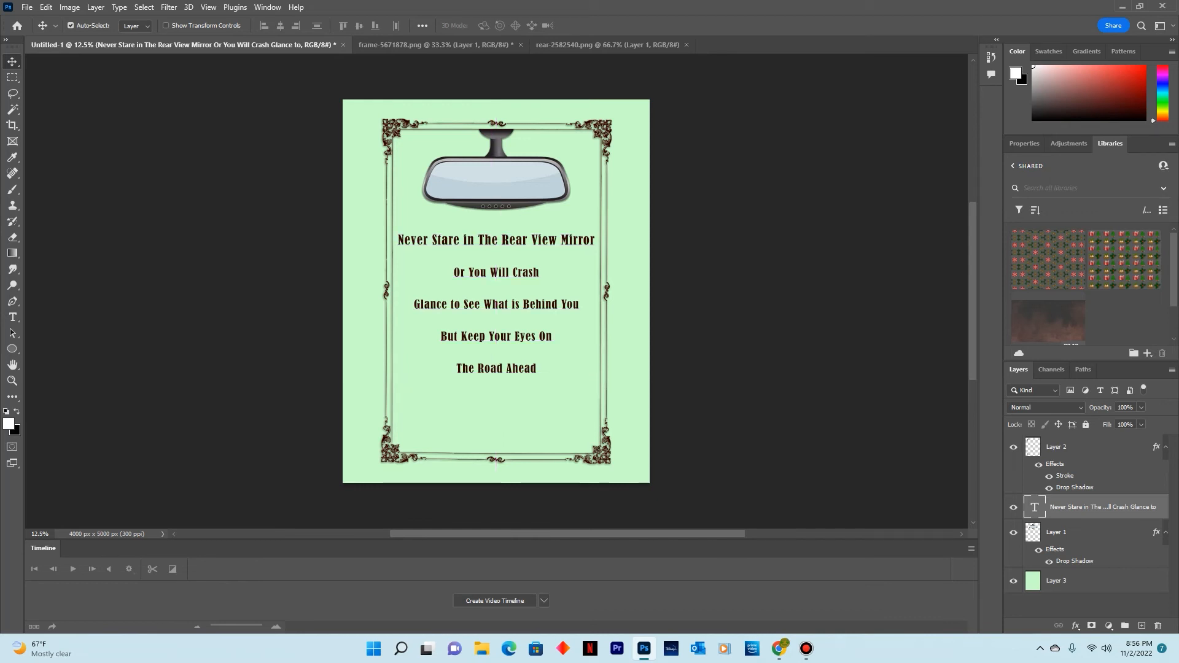
Set all five lines of the text layer to 40 pt
double_click(1035, 508)
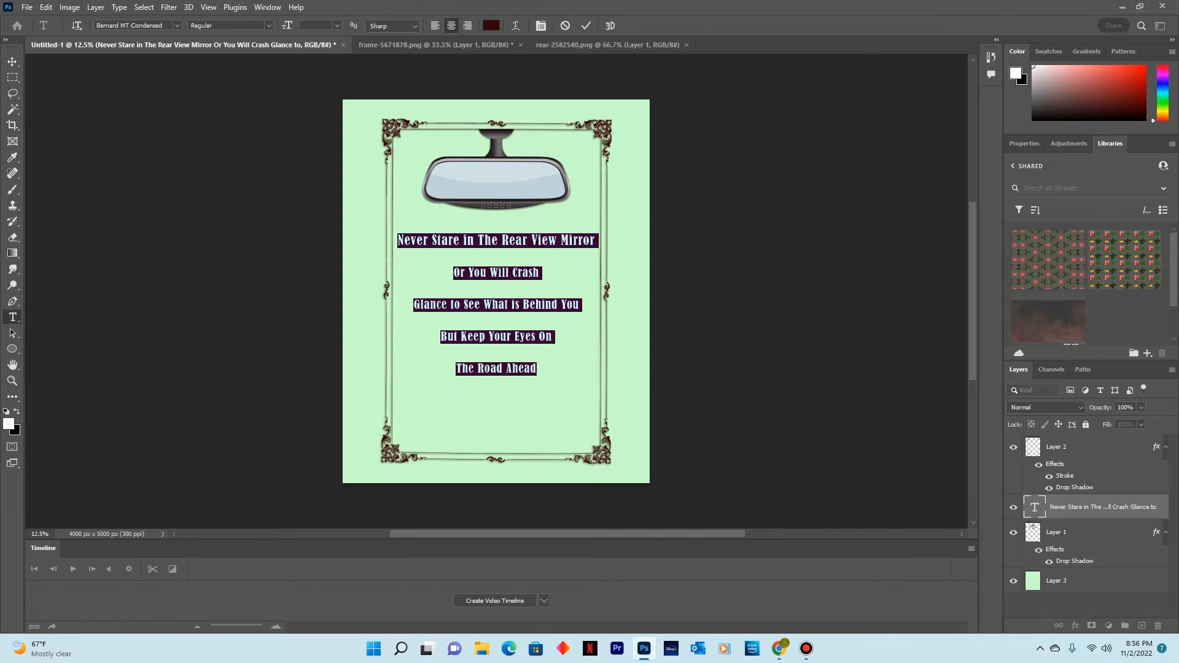
text(40)
key(Return)
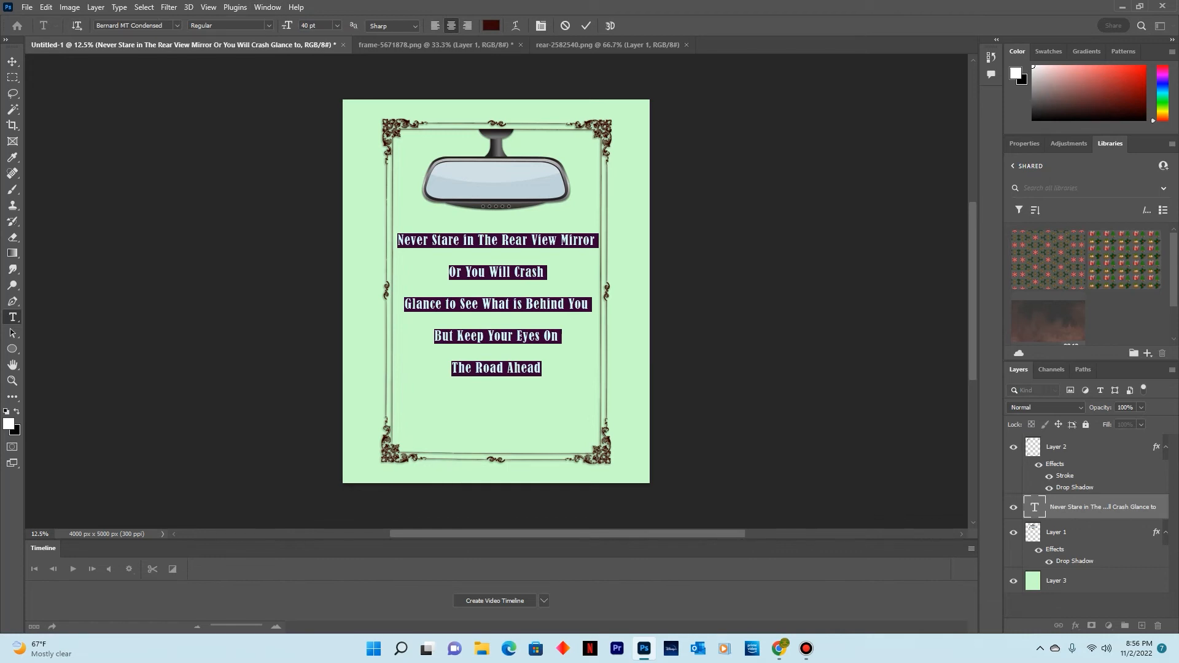
Preview other fonts on the whole text block and apply Agency FB
click(177, 26)
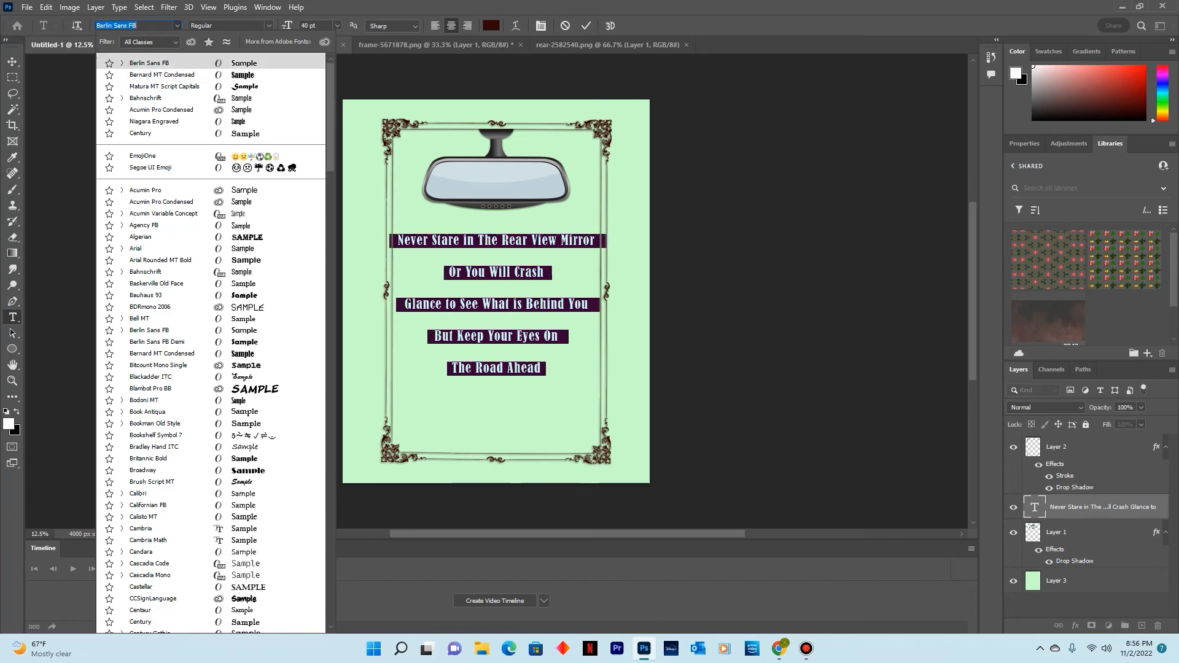
key(Down)
key(Down)
key(Down)
key(Down)
key(Down)
key(Down)
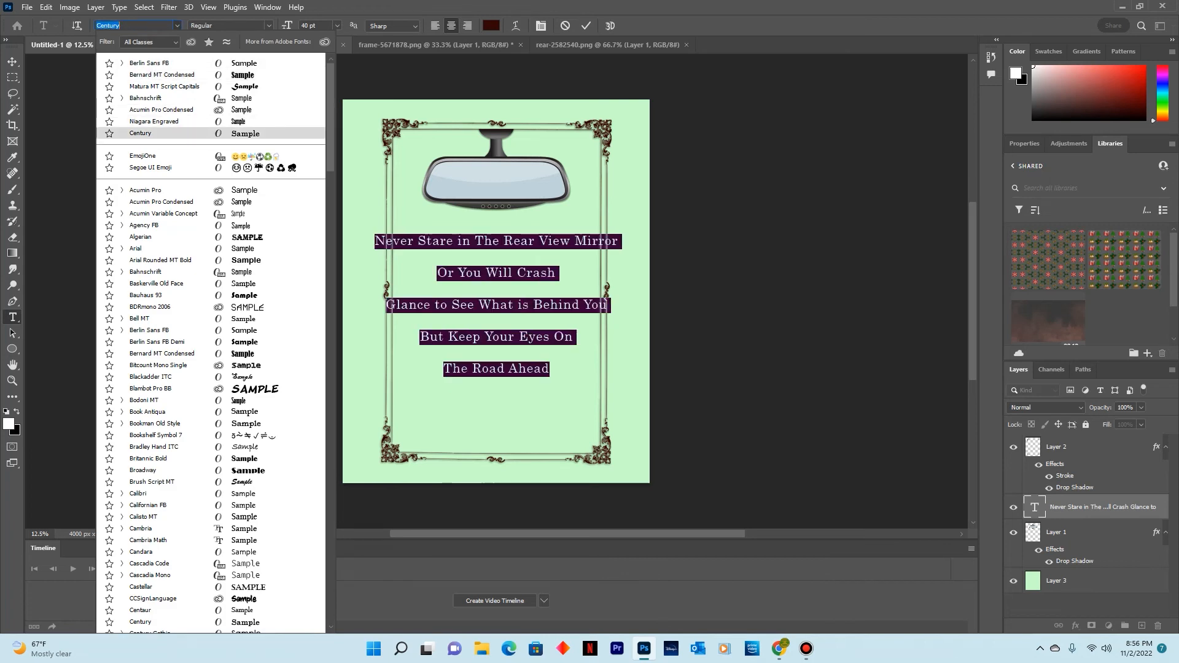
key(Down)
key(Down)
key(Down)
key(Down)
key(Down)
key(Down)
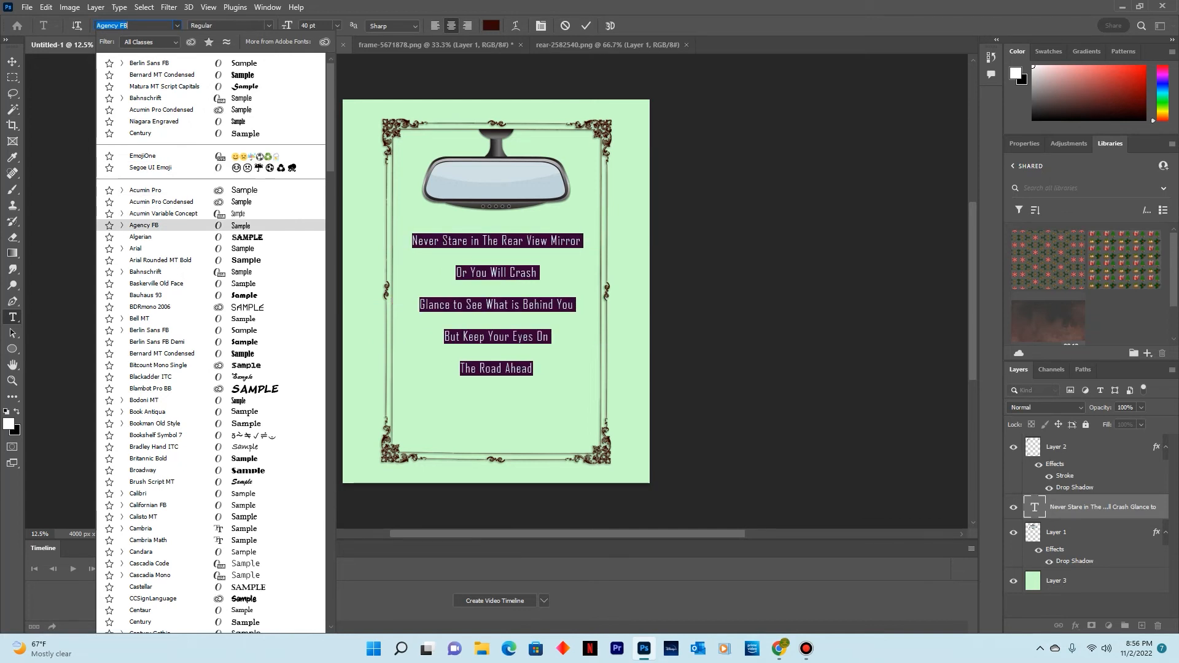
key(Return)
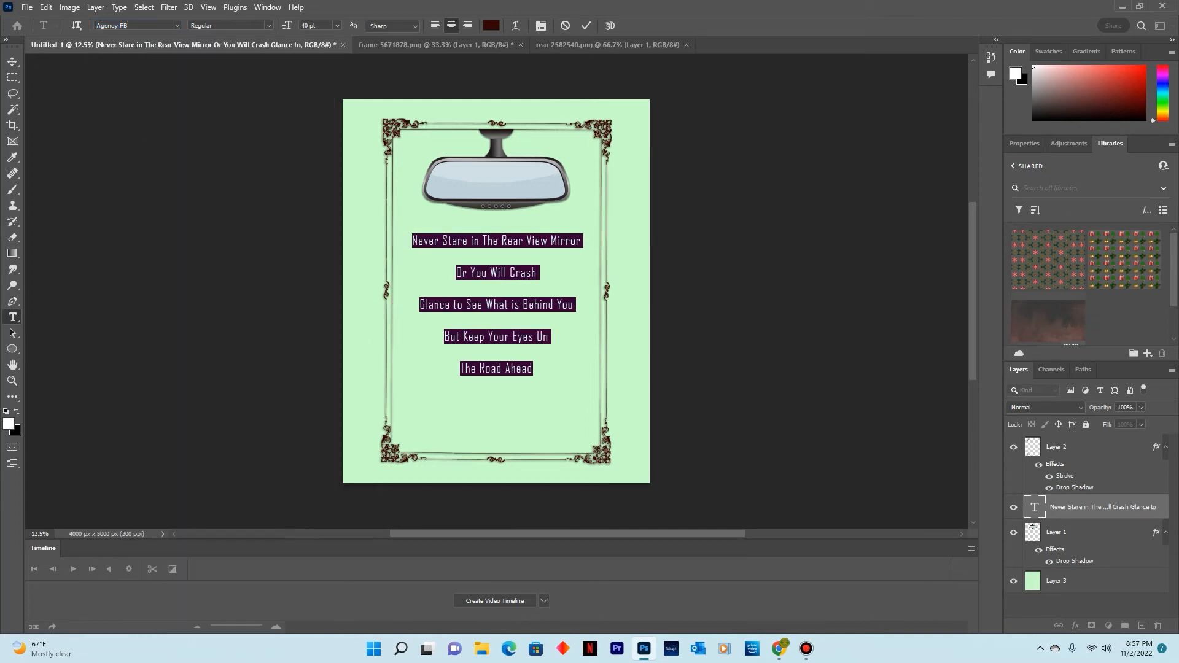
Commit the font change on the five-line text layer
key(ctrl+Return)
key(v)
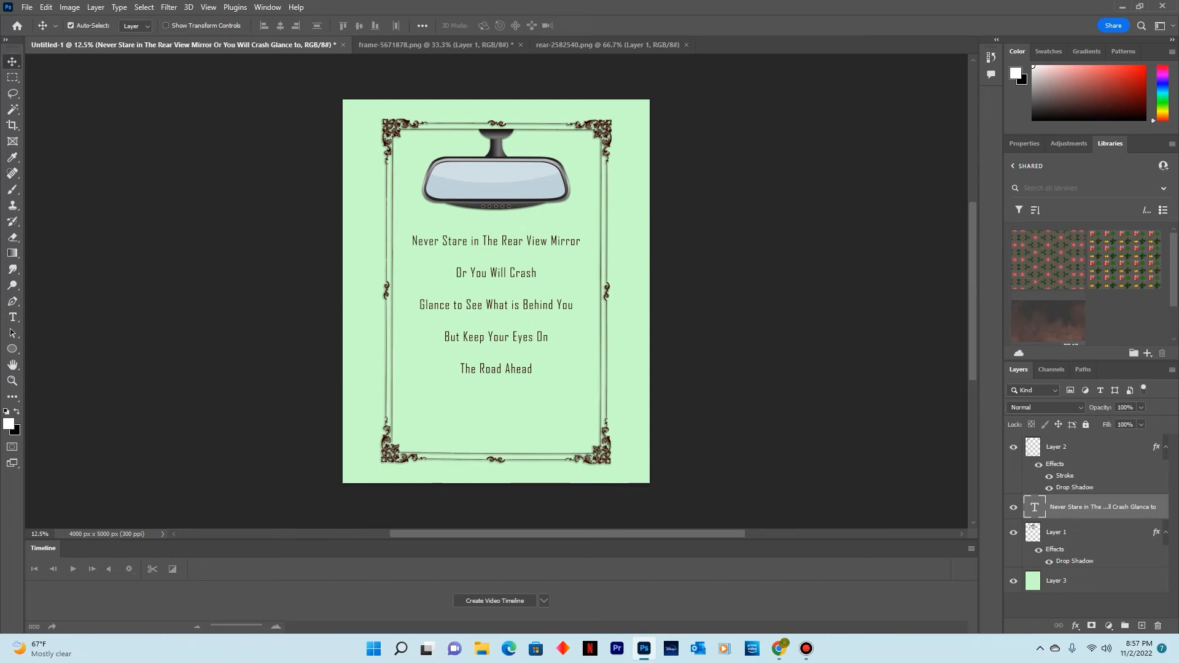
Try a drop shadow on the quote text layer using global light, 100% spread and a higher opacity
double_click(1162, 509)
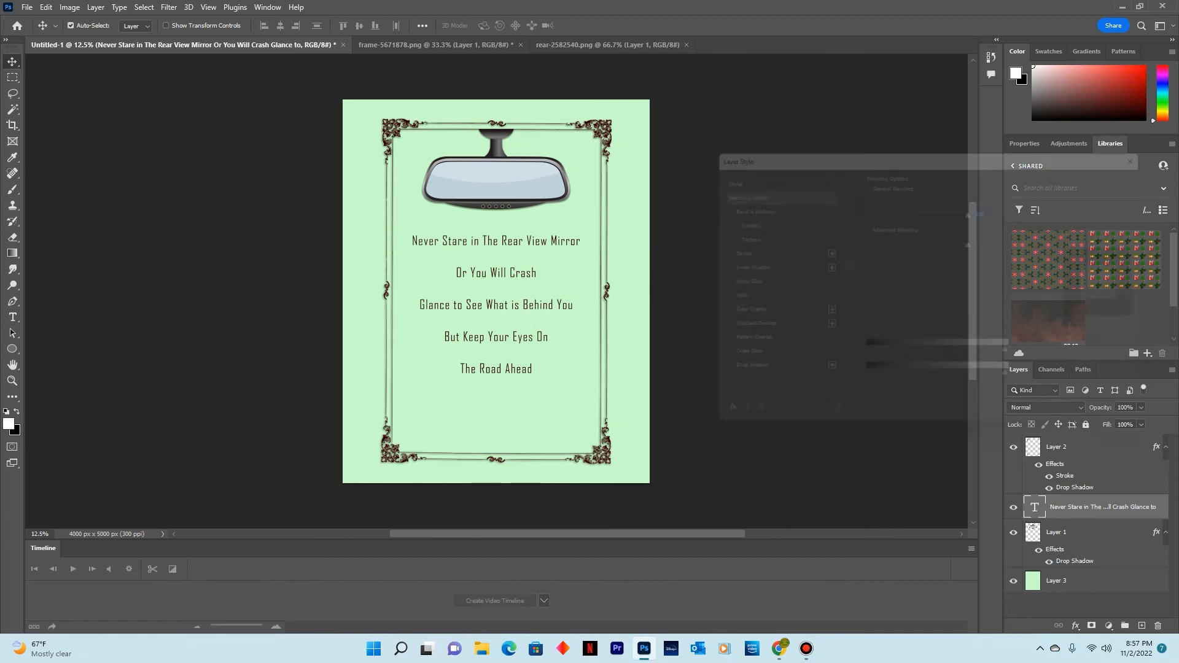
click(708, 379)
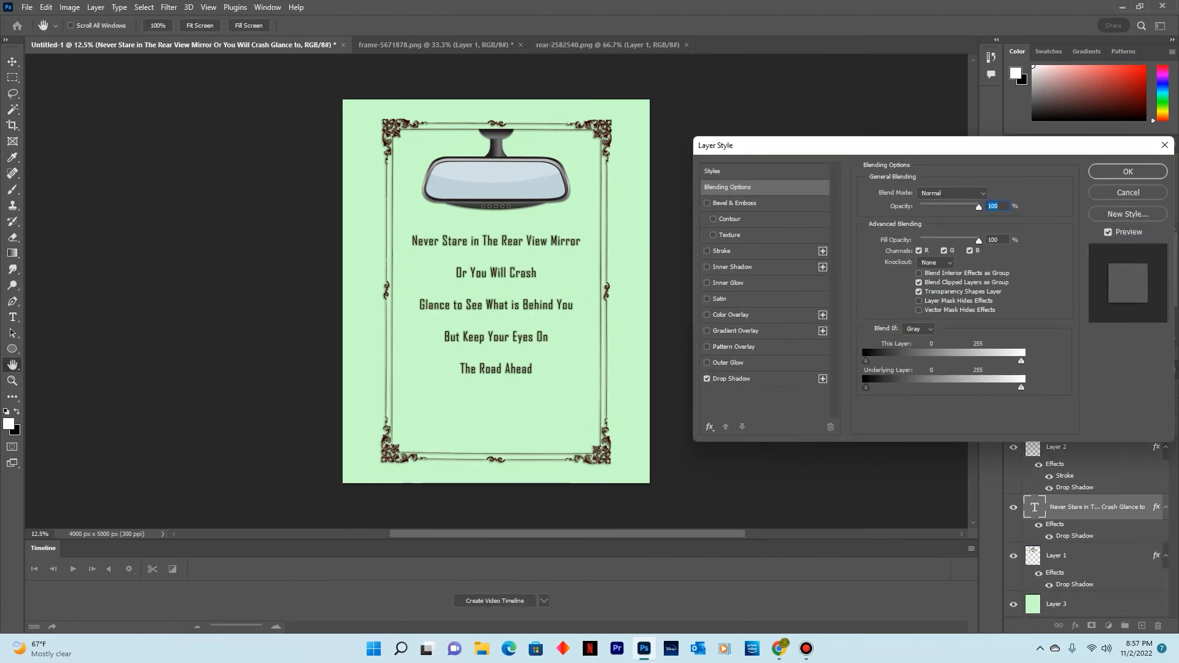
click(731, 379)
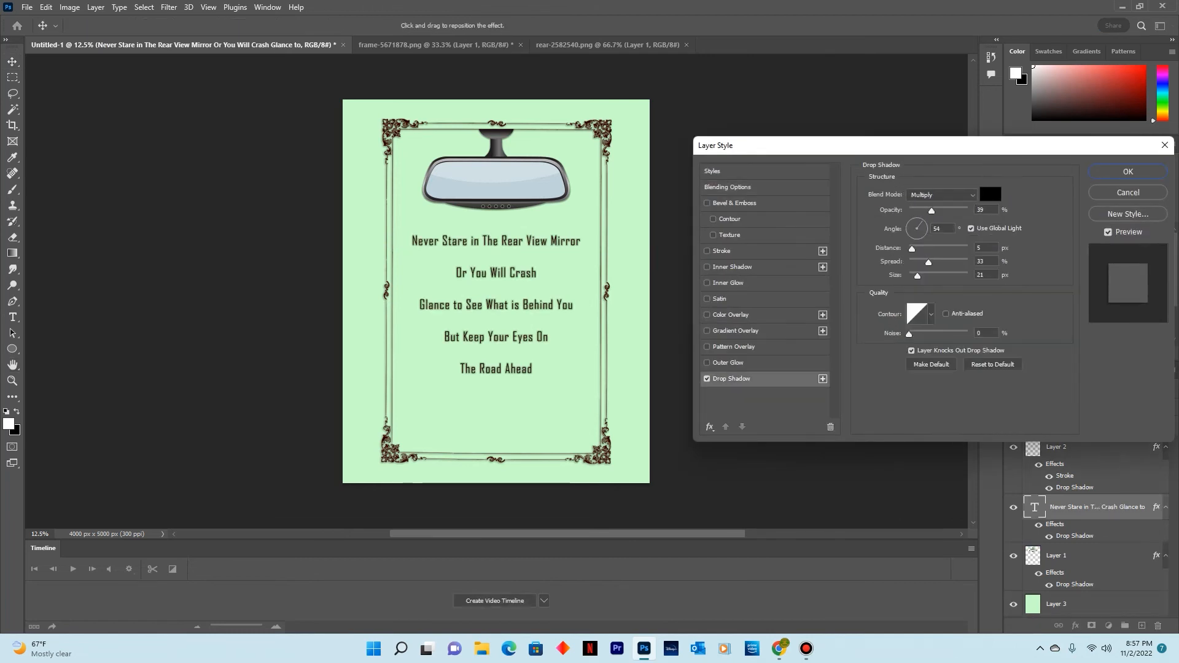
click(971, 228)
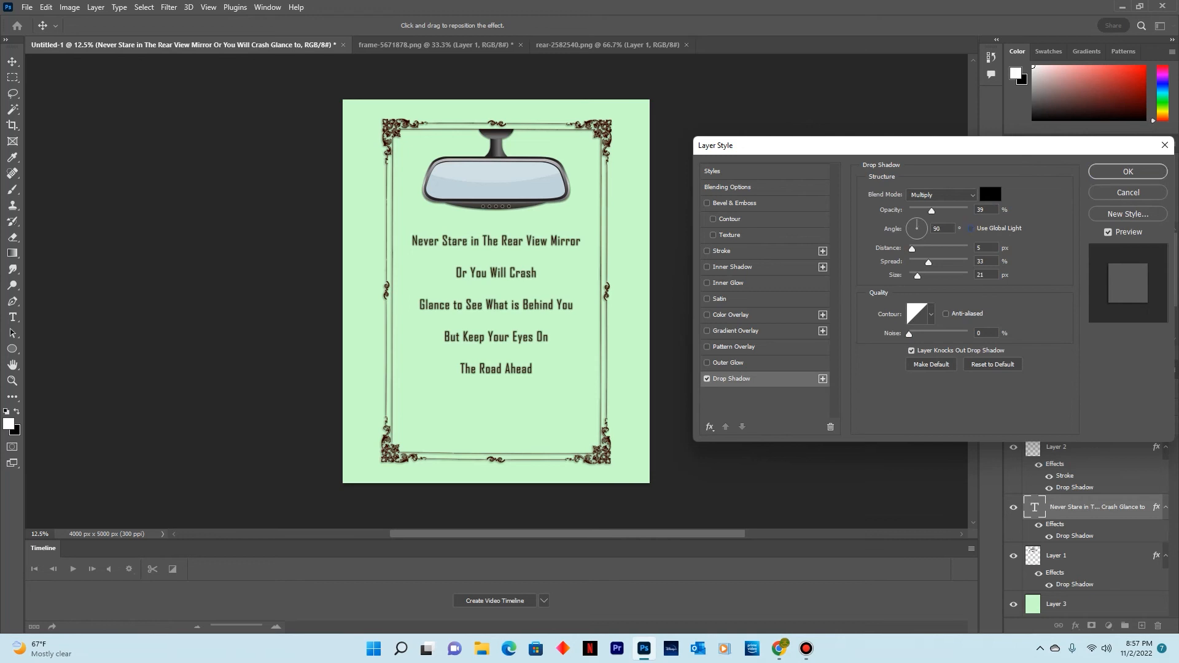
click(972, 228)
drag(931, 263, 968, 263)
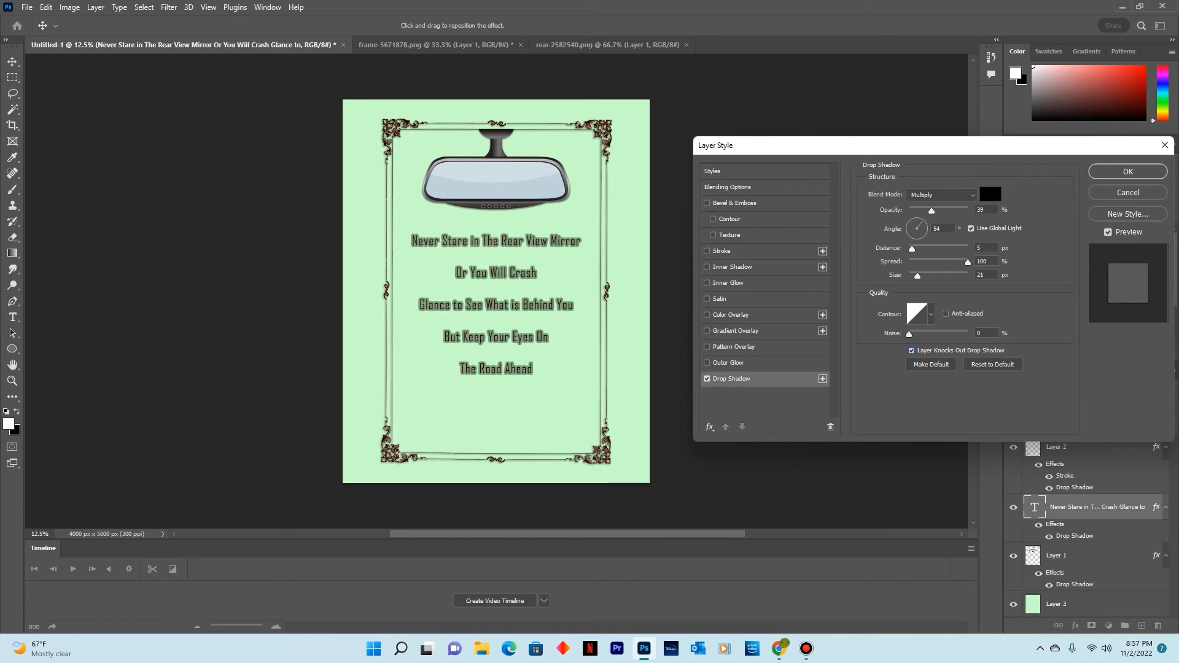
mouse_move(932, 211)
mouse_down()
mouse_move(968, 211)
mouse_move(953, 212)
mouse_up()
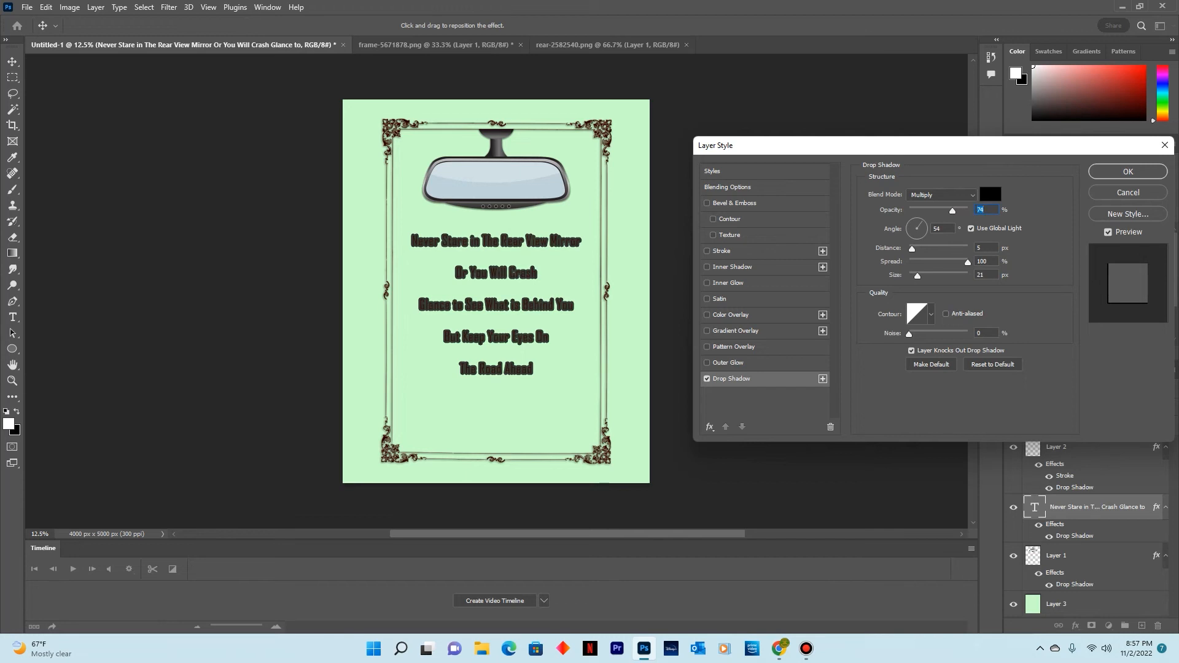
Try the text's drop shadow in Normal blend mode at 61% opacity, keeping the shadow colour black
click(940, 195)
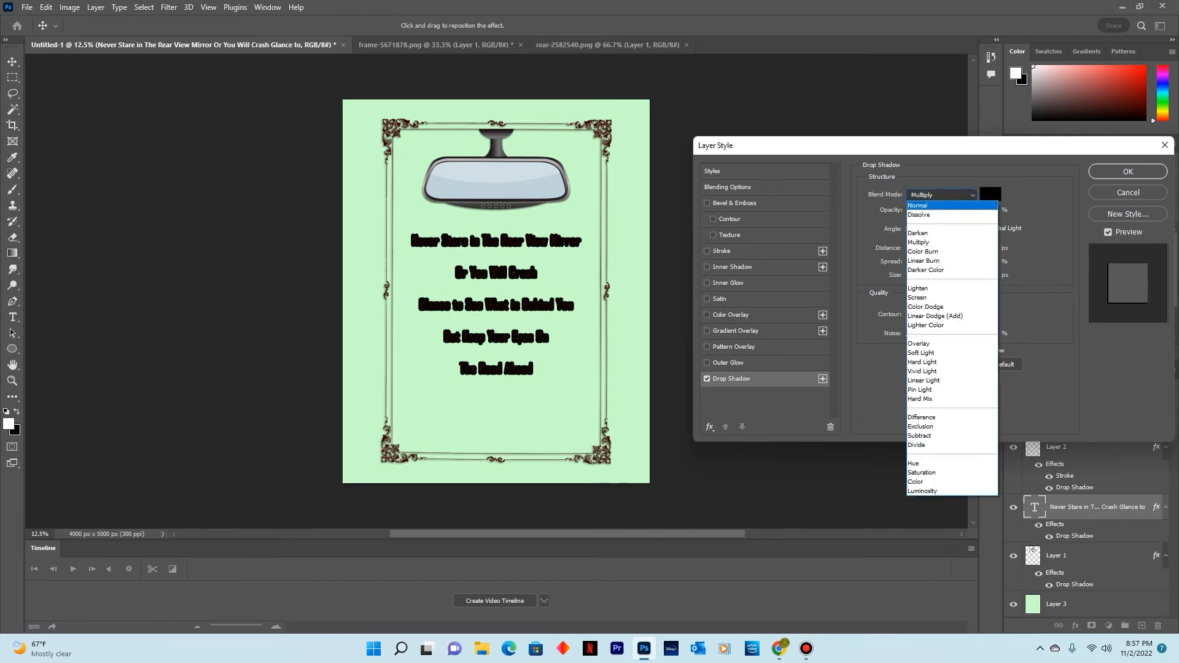
click(921, 205)
mouse_move(968, 212)
mouse_down()
mouse_move(925, 212)
mouse_move(946, 211)
mouse_up()
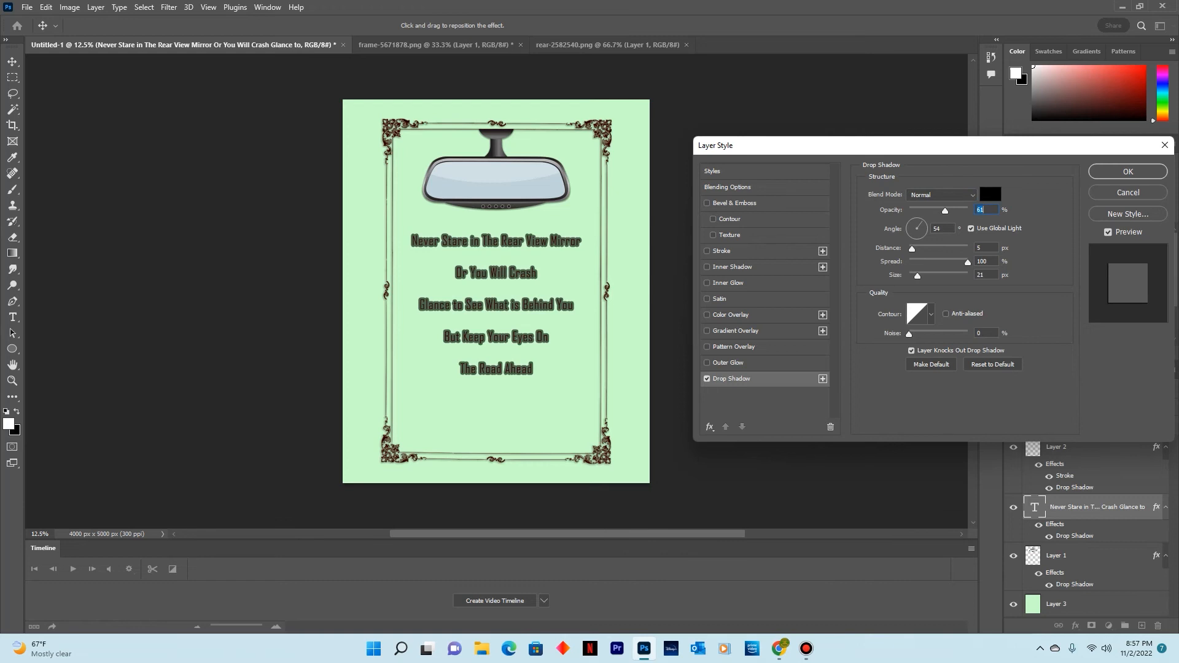
click(990, 194)
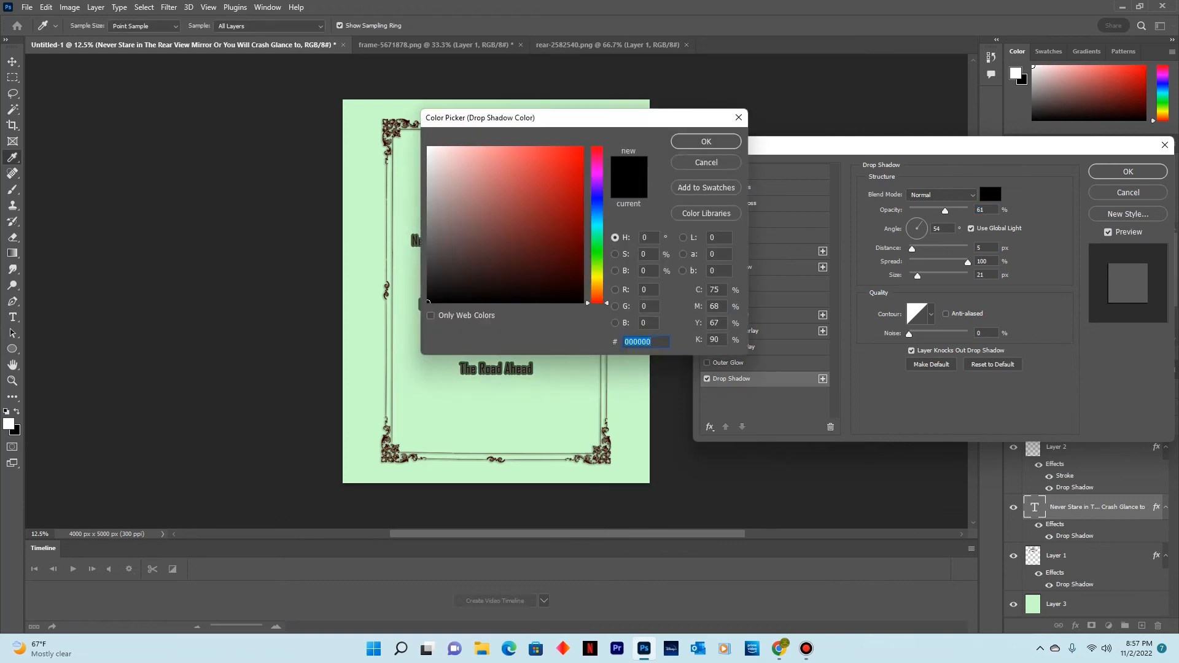
click(707, 142)
Try the text shadow at 100% opacity, 146° angle, 11 px distance, 5% spread and 8 px size, and switch the effect off
drag(912, 249, 908, 248)
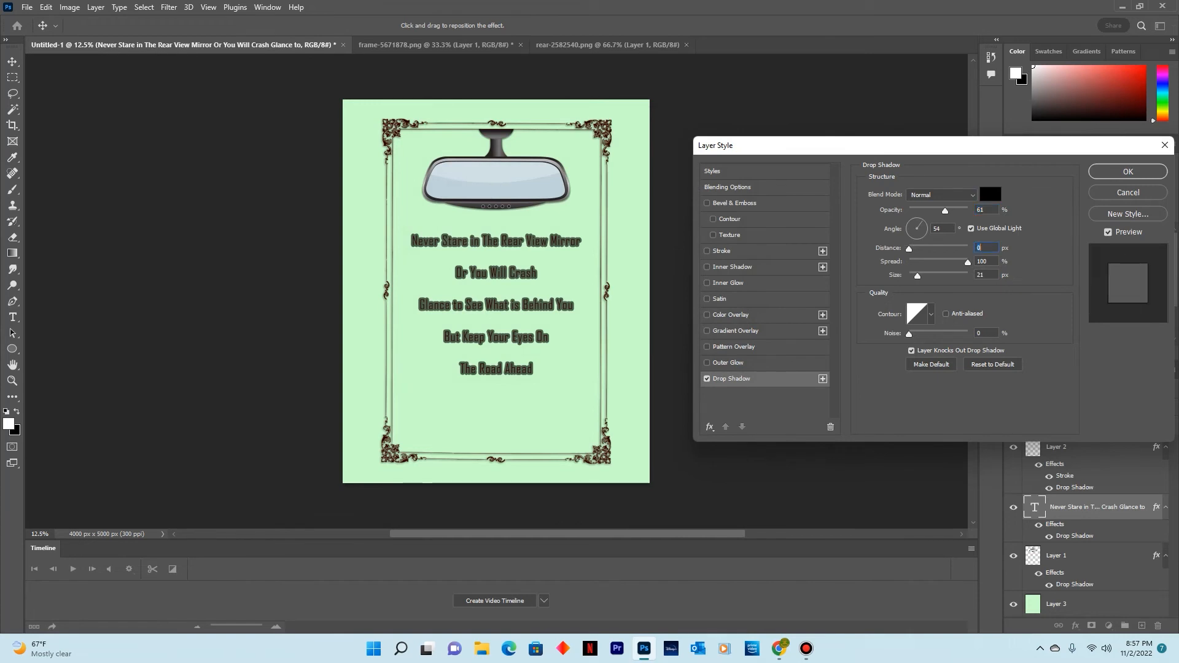
drag(916, 275, 914, 276)
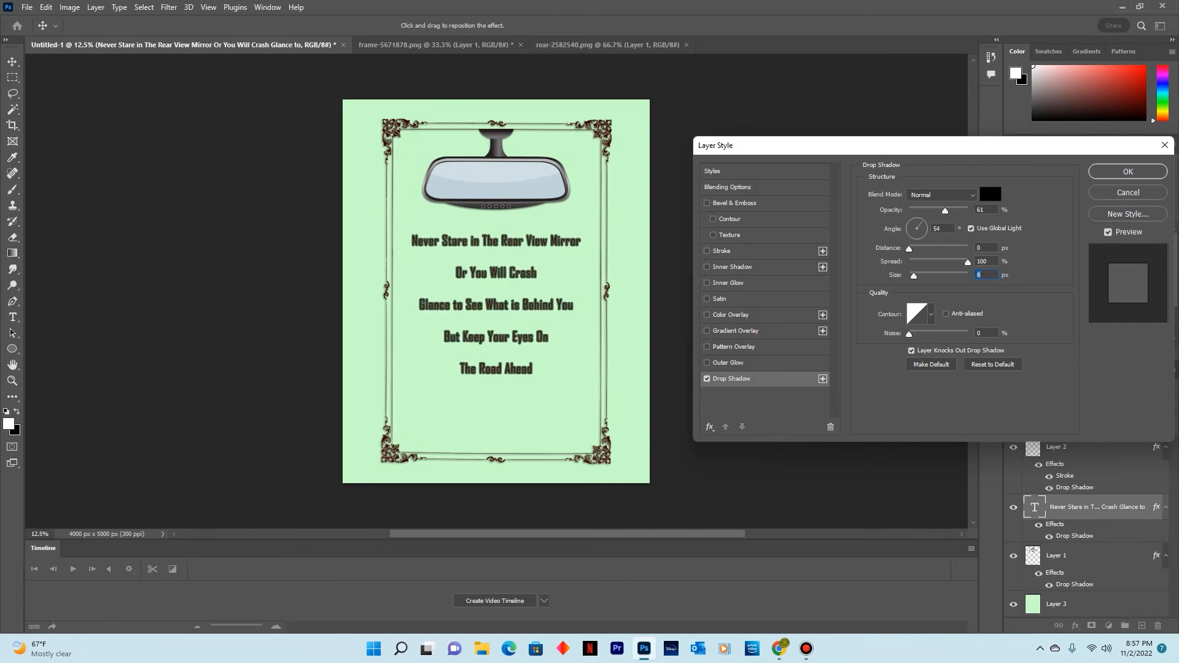
drag(945, 211, 970, 211)
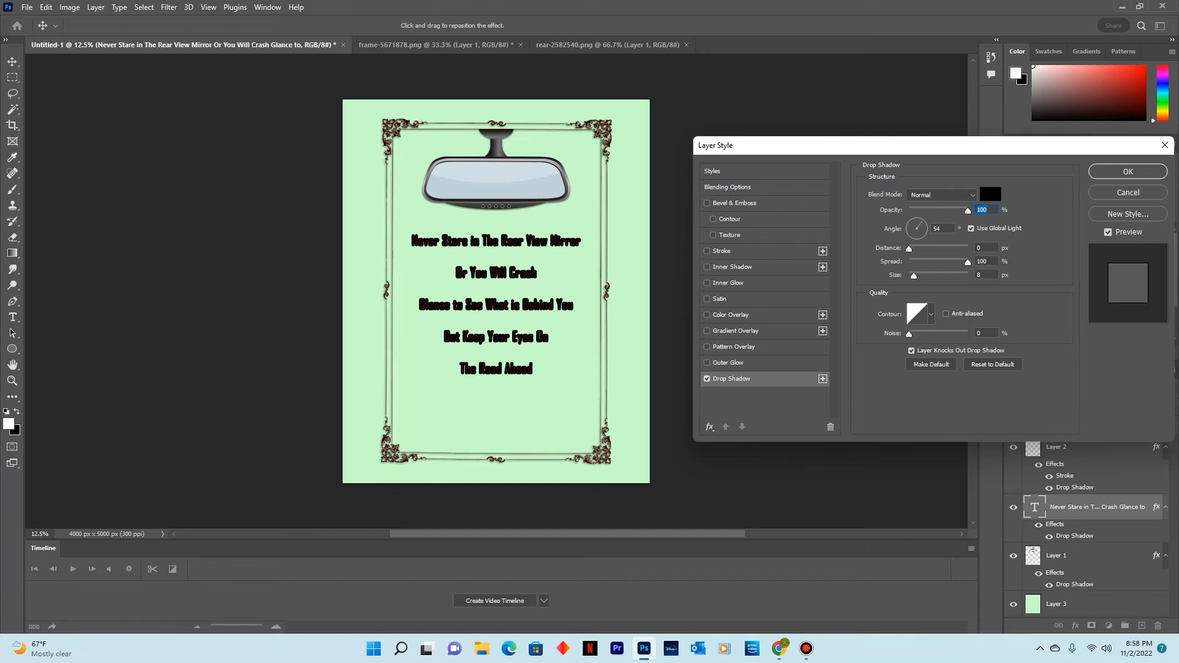
drag(968, 261, 916, 249)
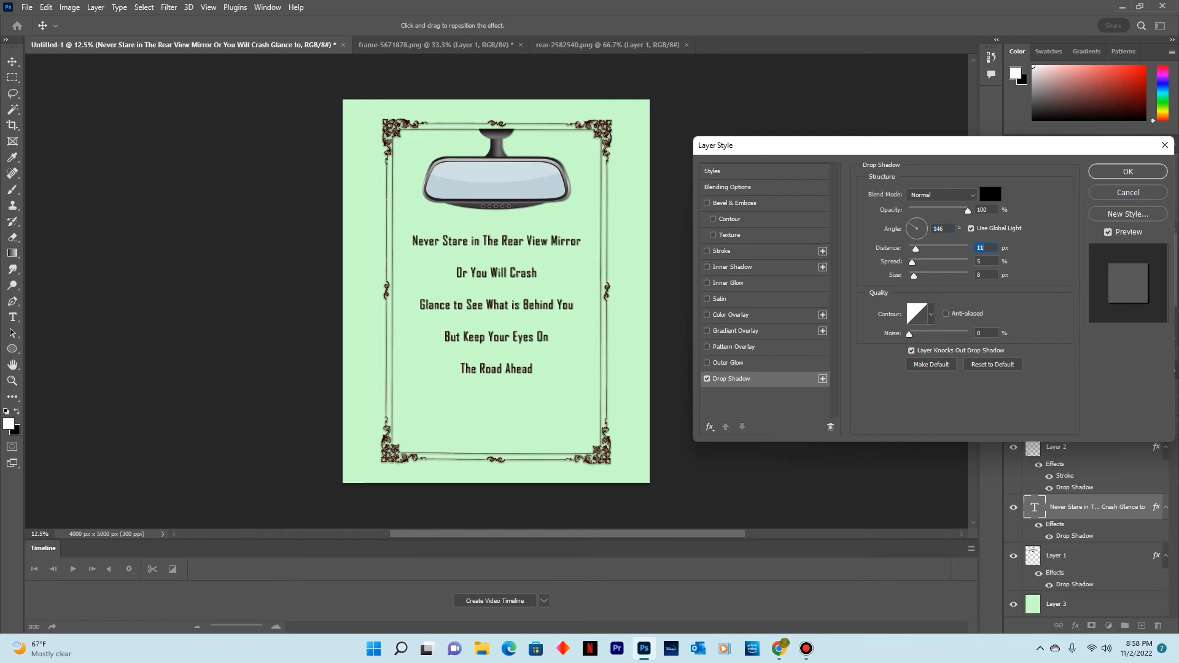
click(707, 379)
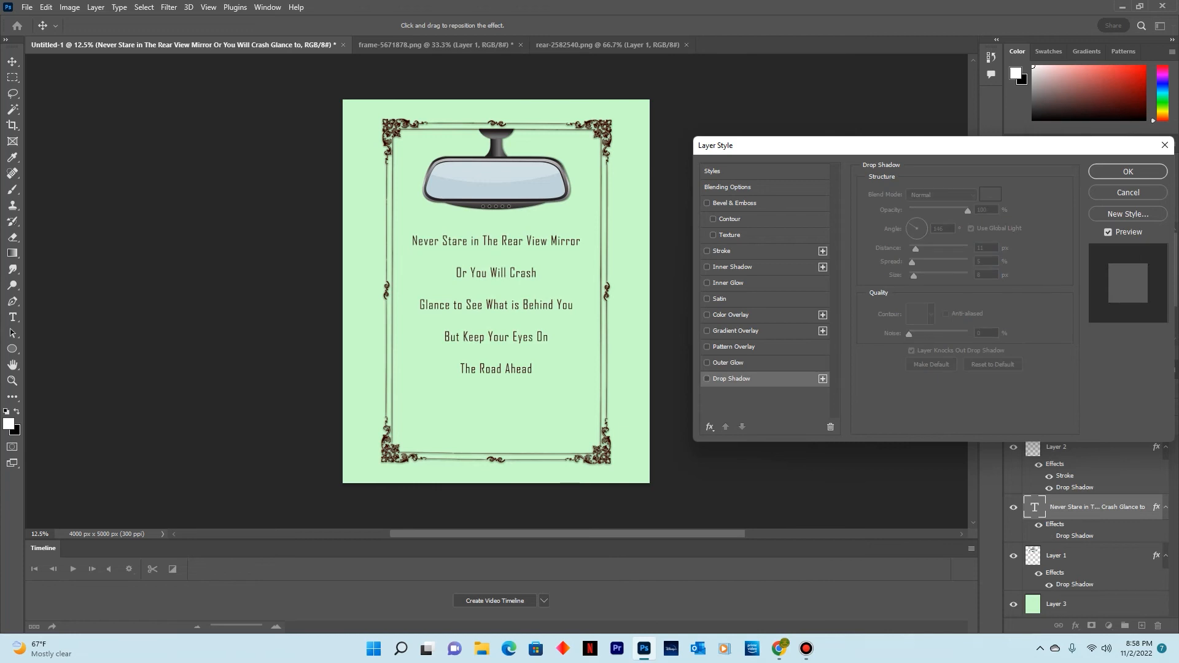
click(1128, 172)
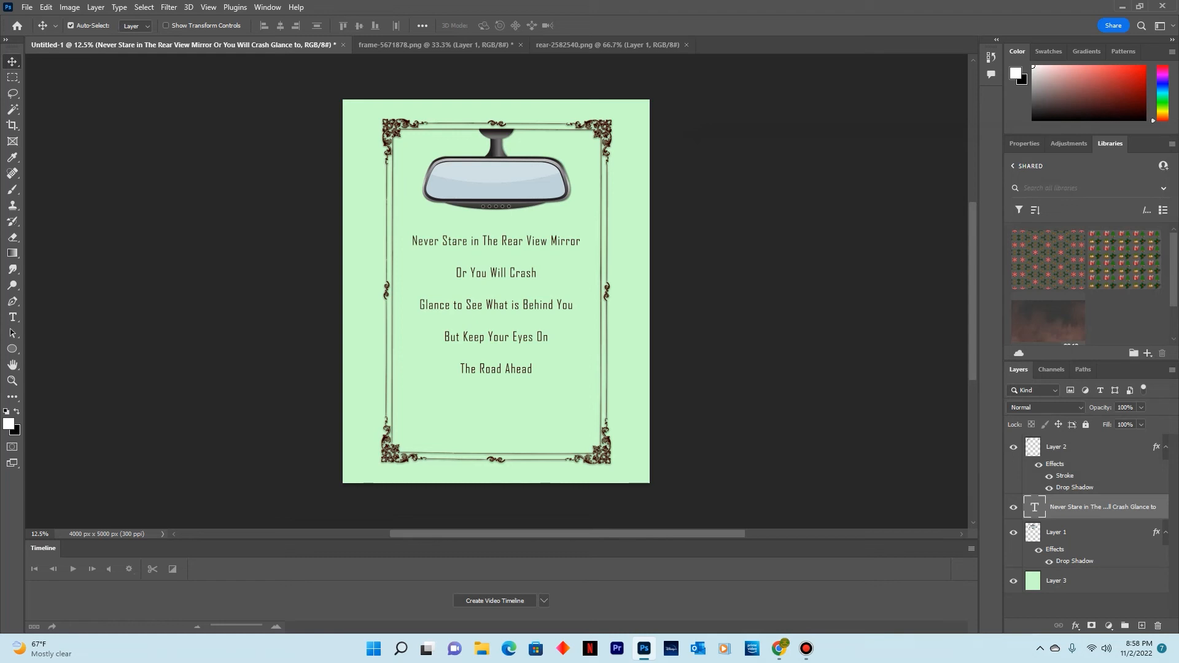
Set the whole text block to the Bold style of Agency FB
double_click(1035, 508)
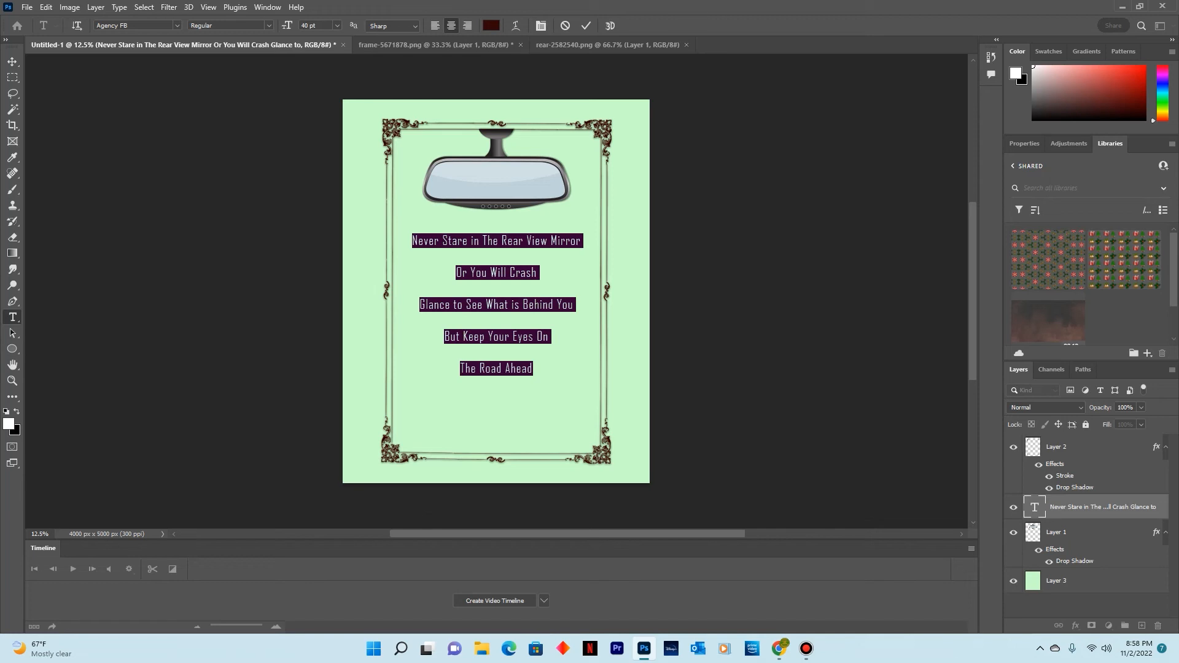
click(230, 25)
click(203, 47)
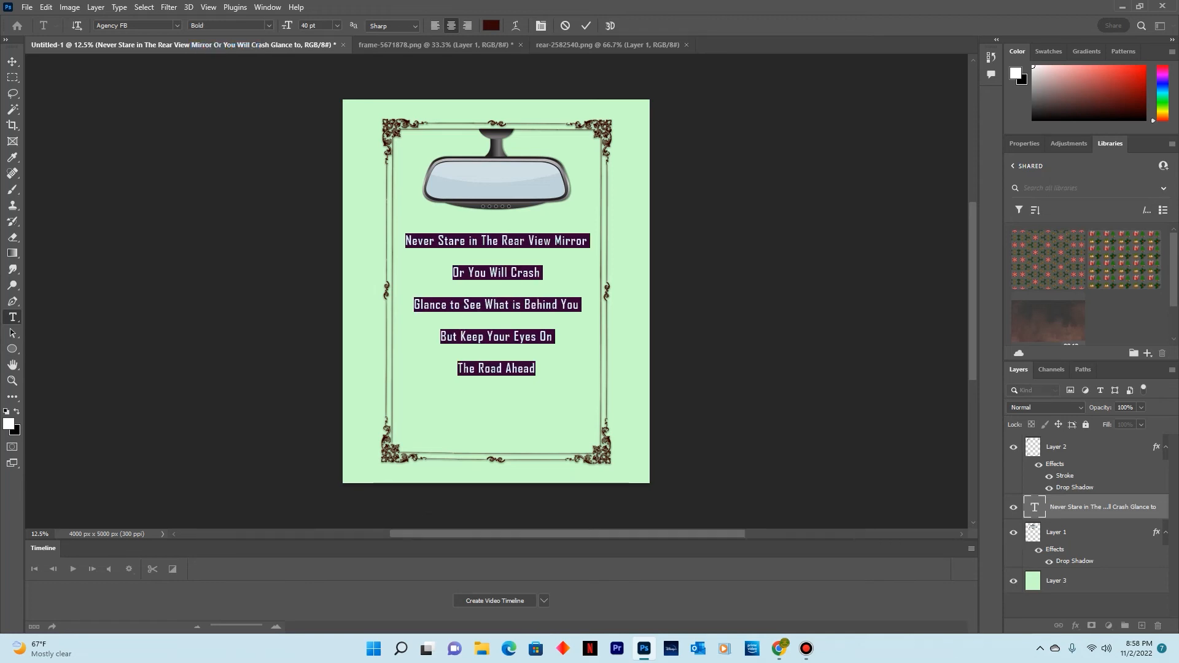
key(ctrl+Return)
key(v)
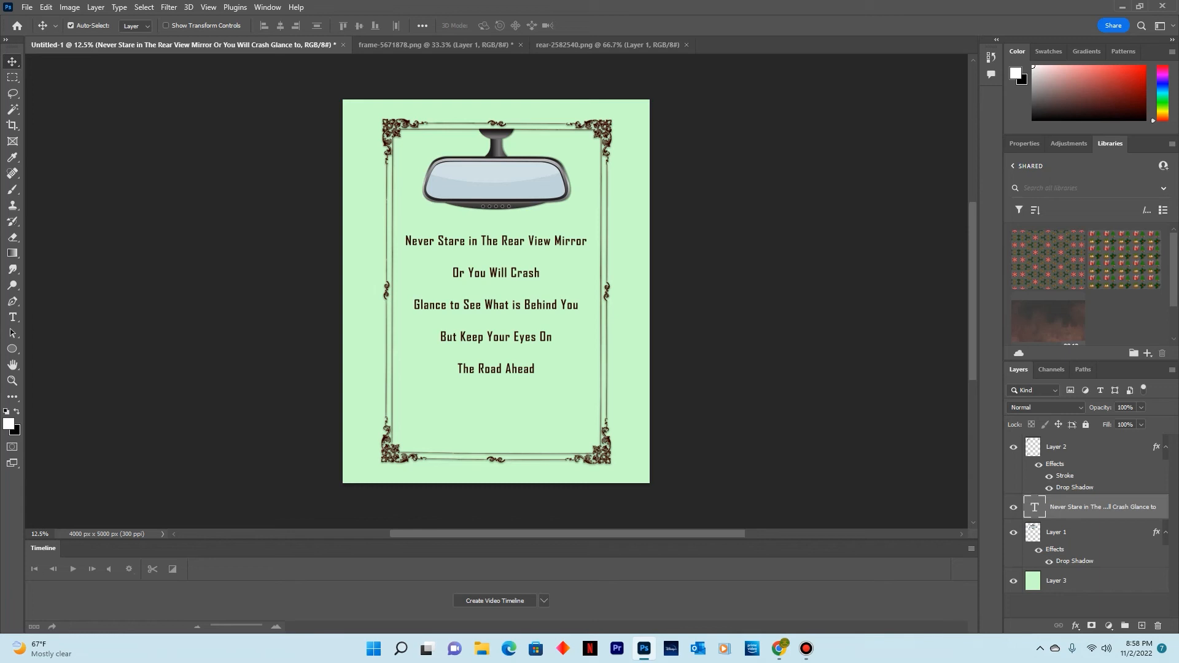
Preview other fonts on the whole text block, including Bodoni MT, Britannic Bold, Cambria and Castellar, and cancel the font change
double_click(1035, 508)
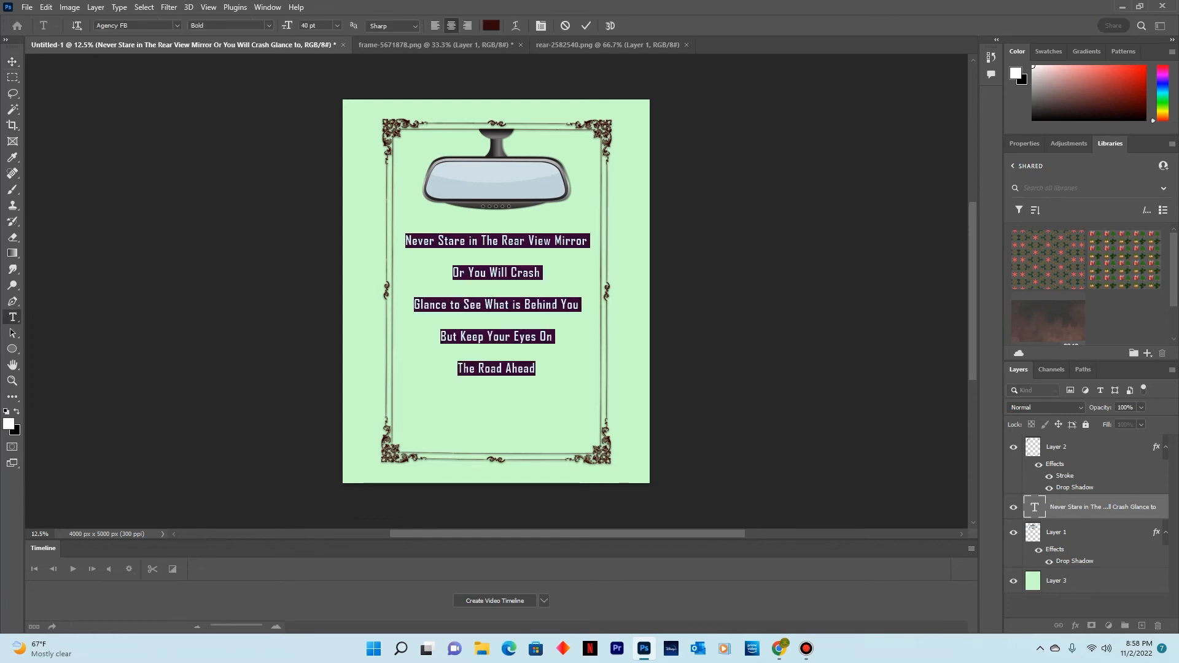
click(176, 26)
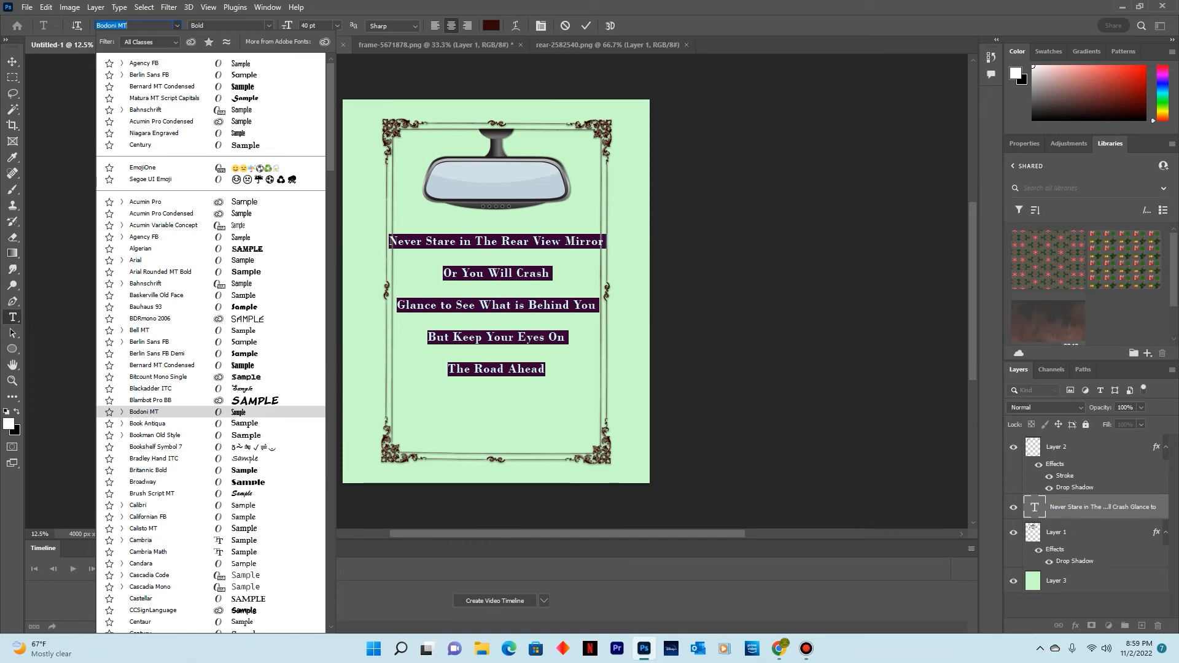
key(Down)
key(Down)
key(Down)
key(Down)
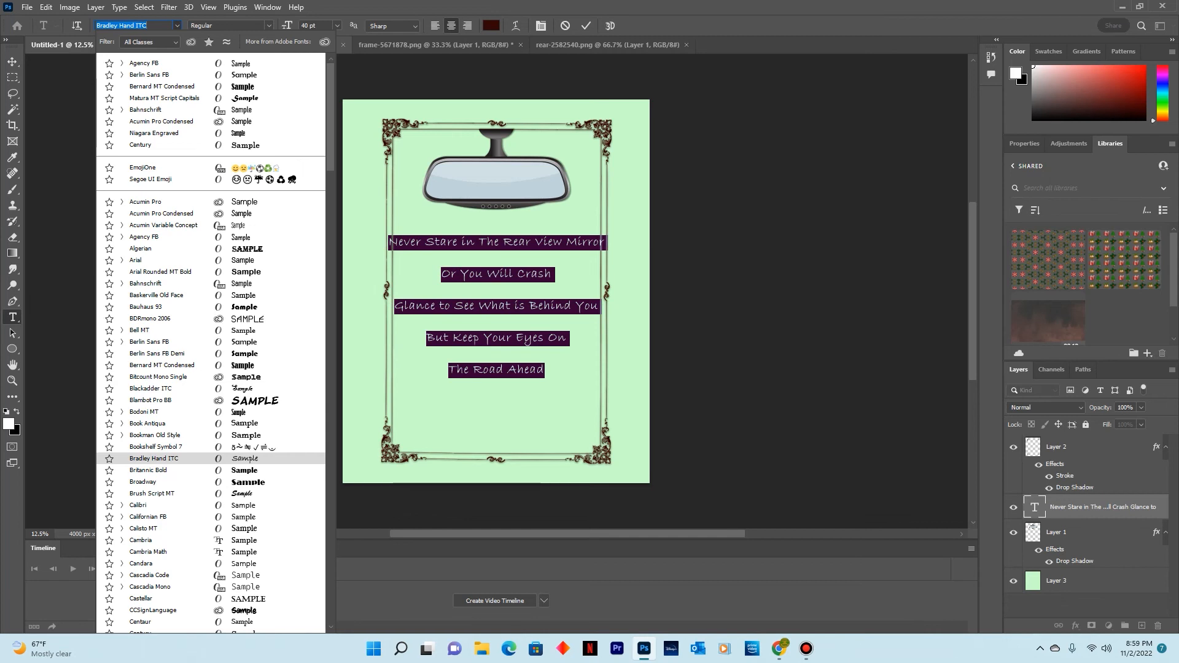
key(Down)
key(Down)
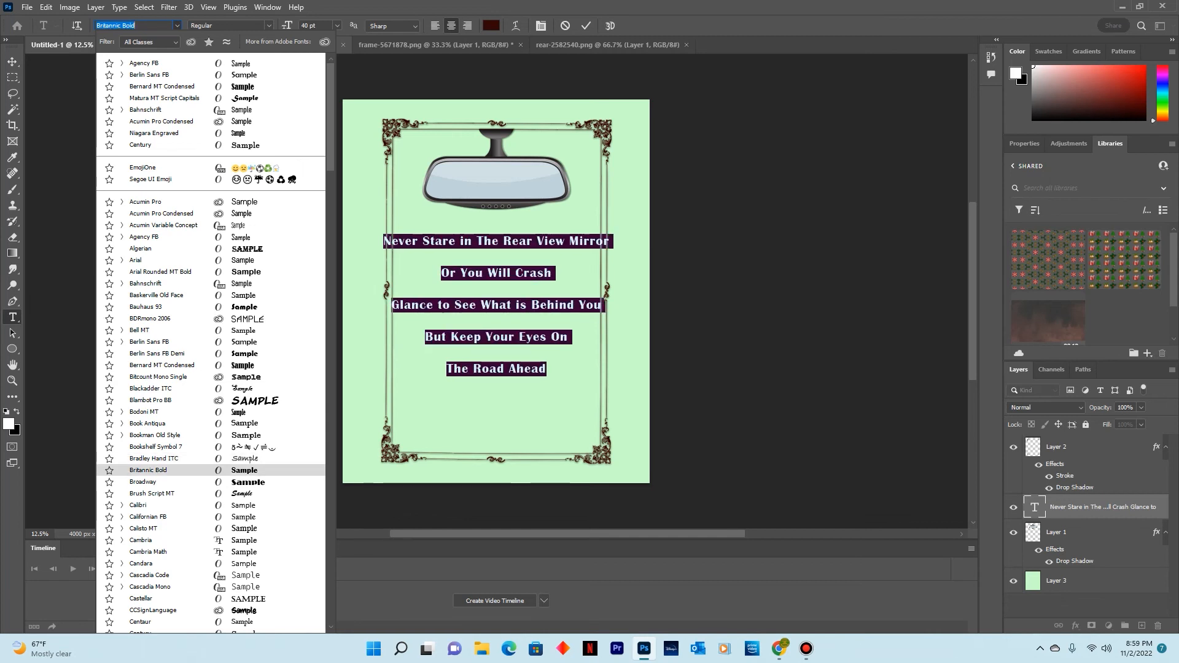
key(Down)
key(Down)
key(Down)
key(Down)
key(Down)
key(Down)
key(Down)
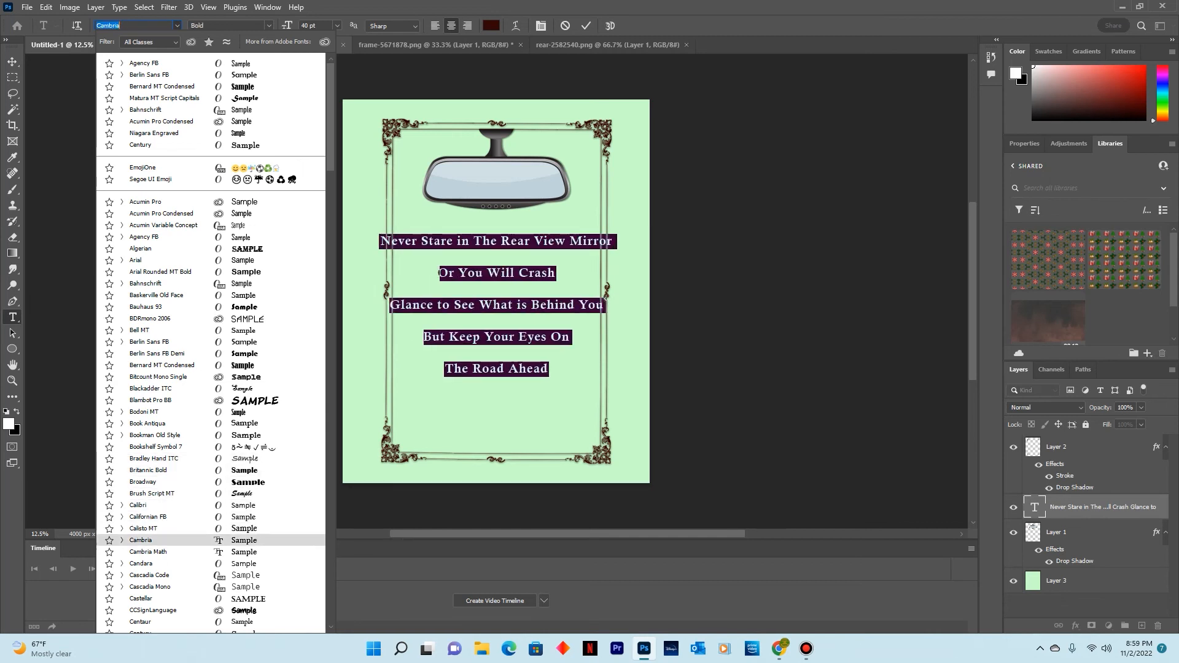
key(Down)
key(Down)
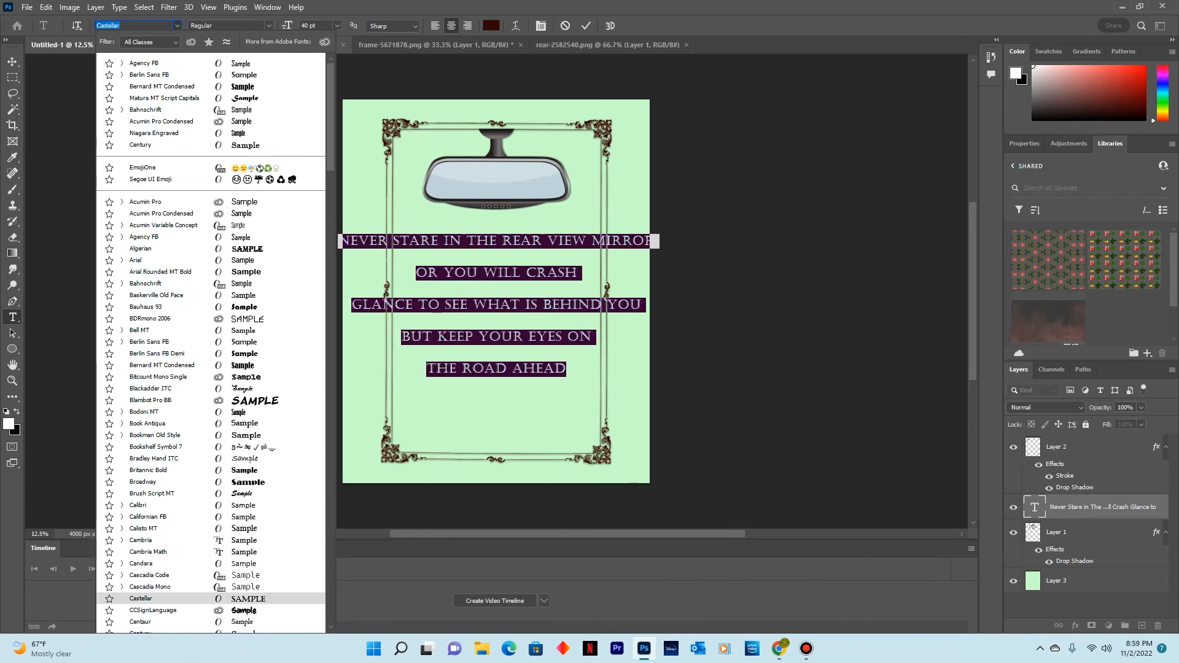
key(Down)
key(Down)
key(Down)
key(Down)
key(Down)
key(Down)
key(Down)
key(Down)
key(Down)
key(Up)
key(Up)
key(Up)
key(Up)
key(Up)
key(Up)
key(Up)
key(Up)
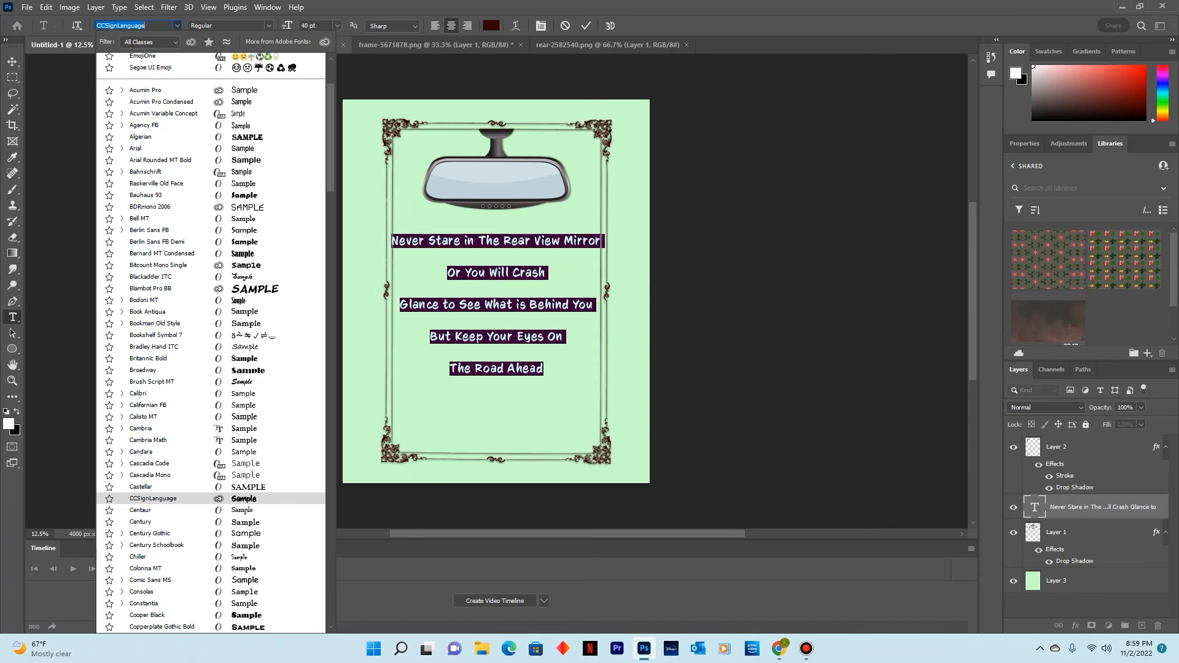
key(Up)
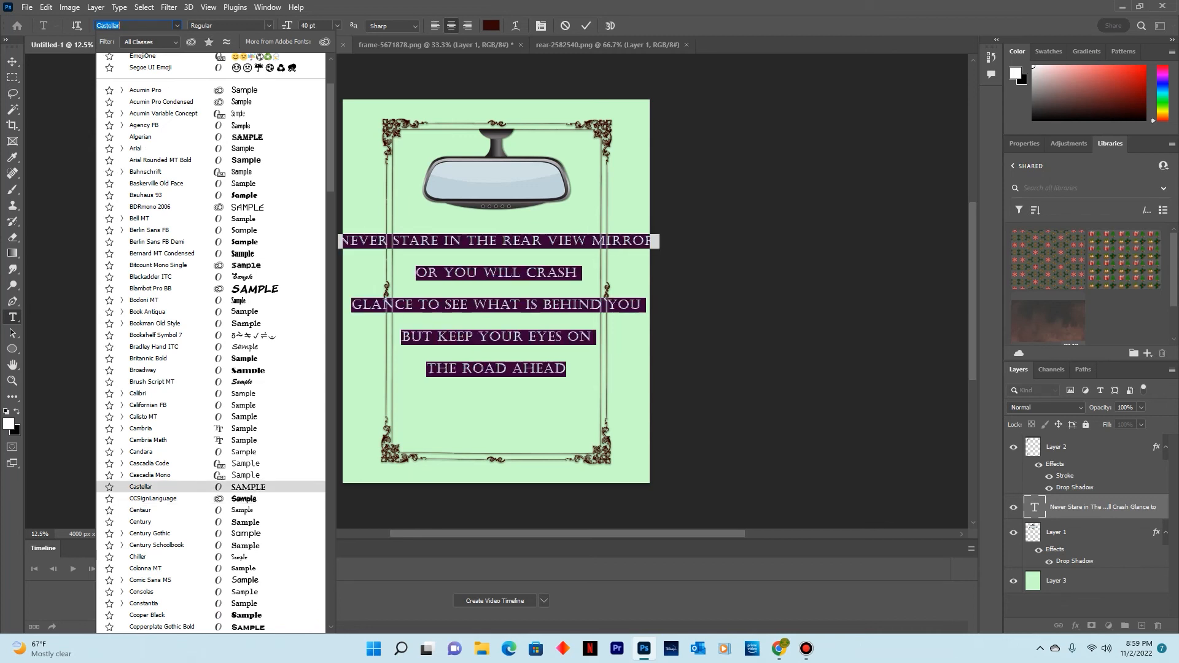
key(Escape)
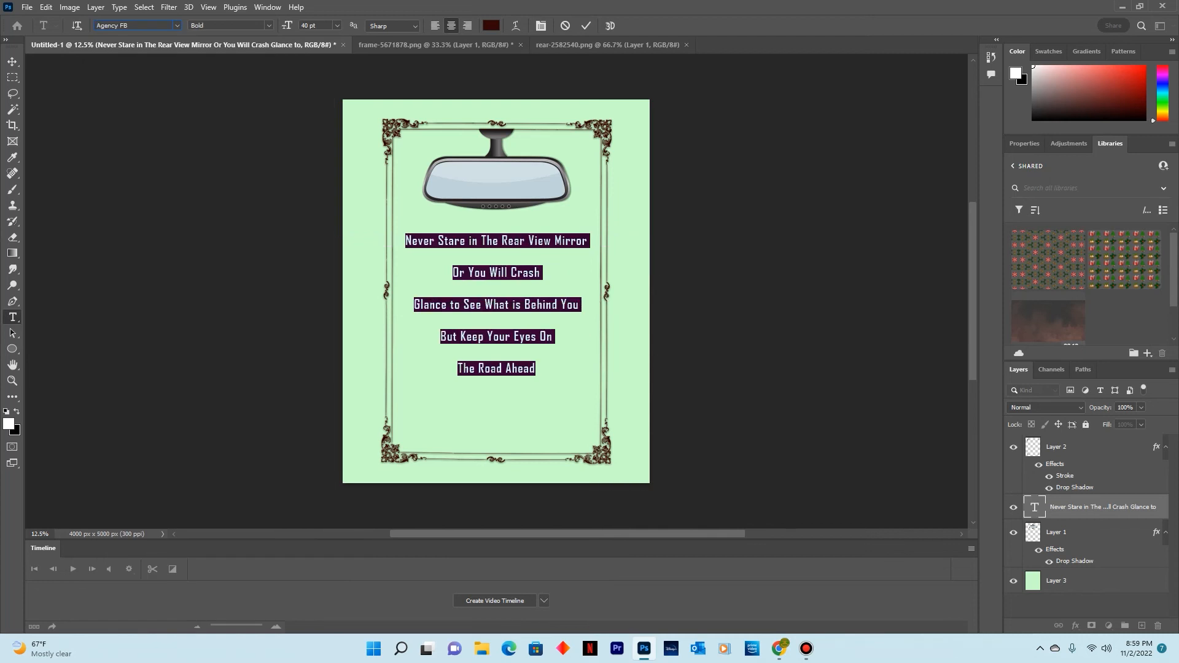
Set only the first line, "Never Stare in The Rear View Mirror", in Bernard MT Condensed
click(465, 272)
drag(405, 240, 588, 240)
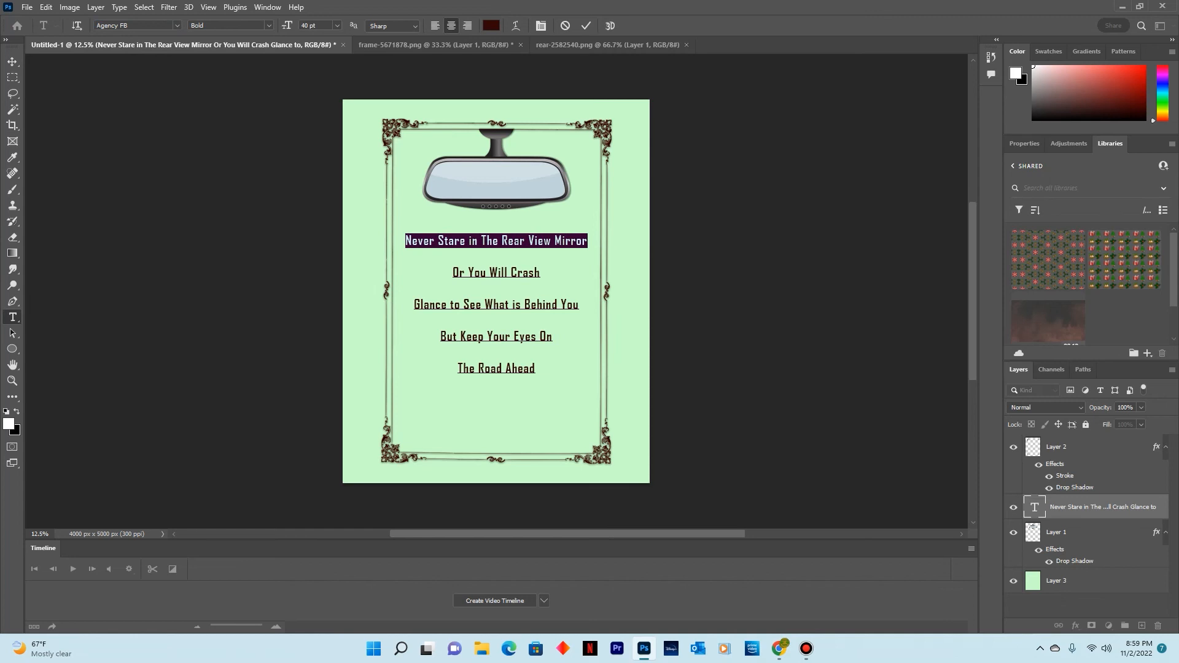
click(177, 25)
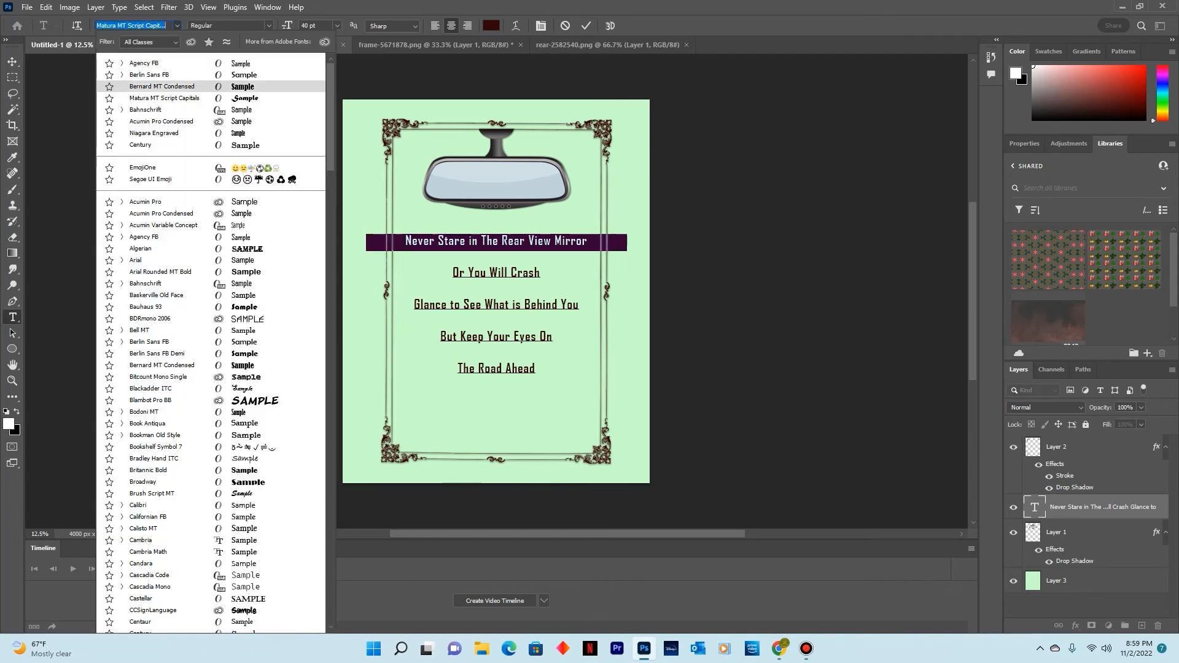
key(Return)
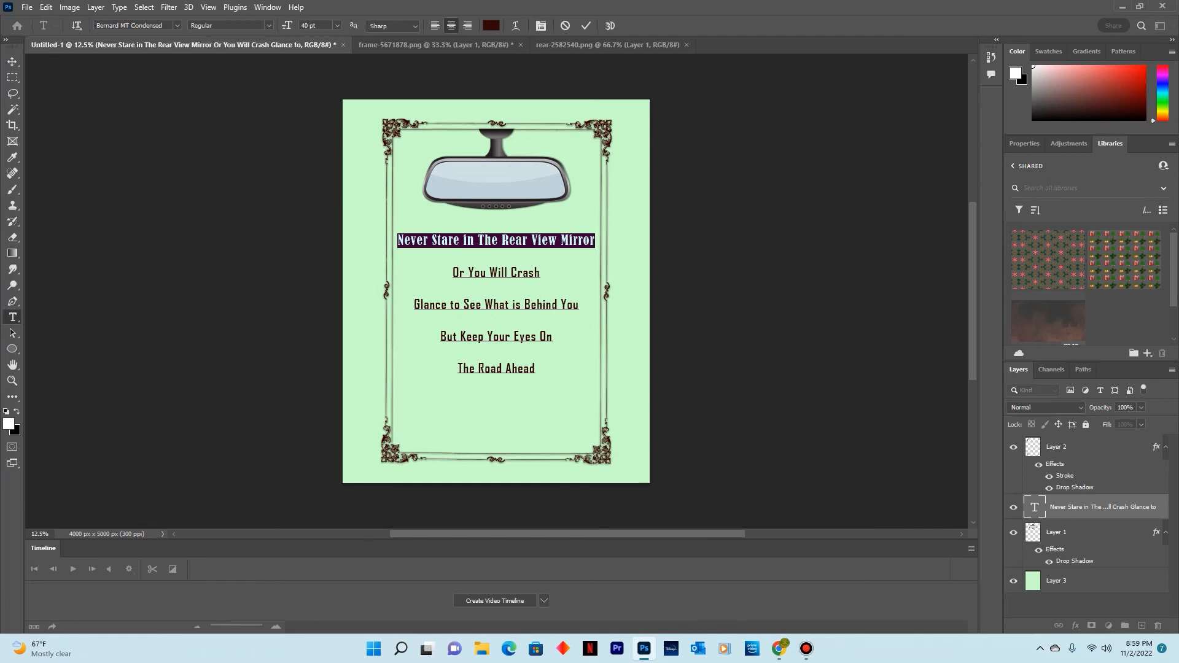
key(ctrl+Return)
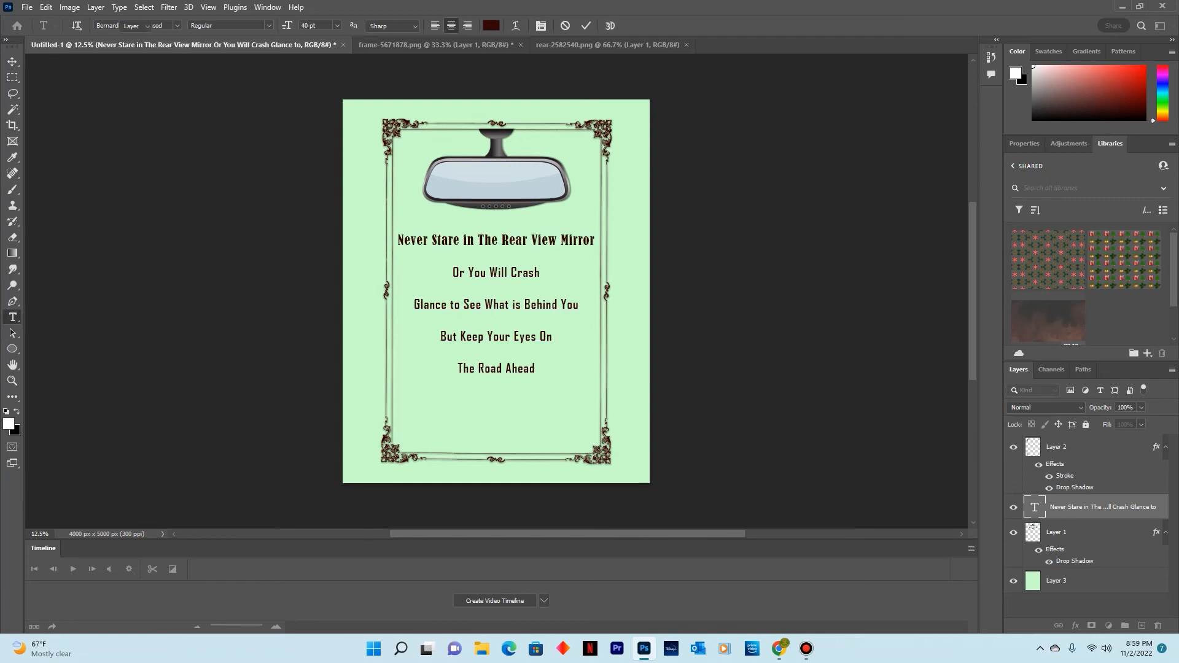
key(v)
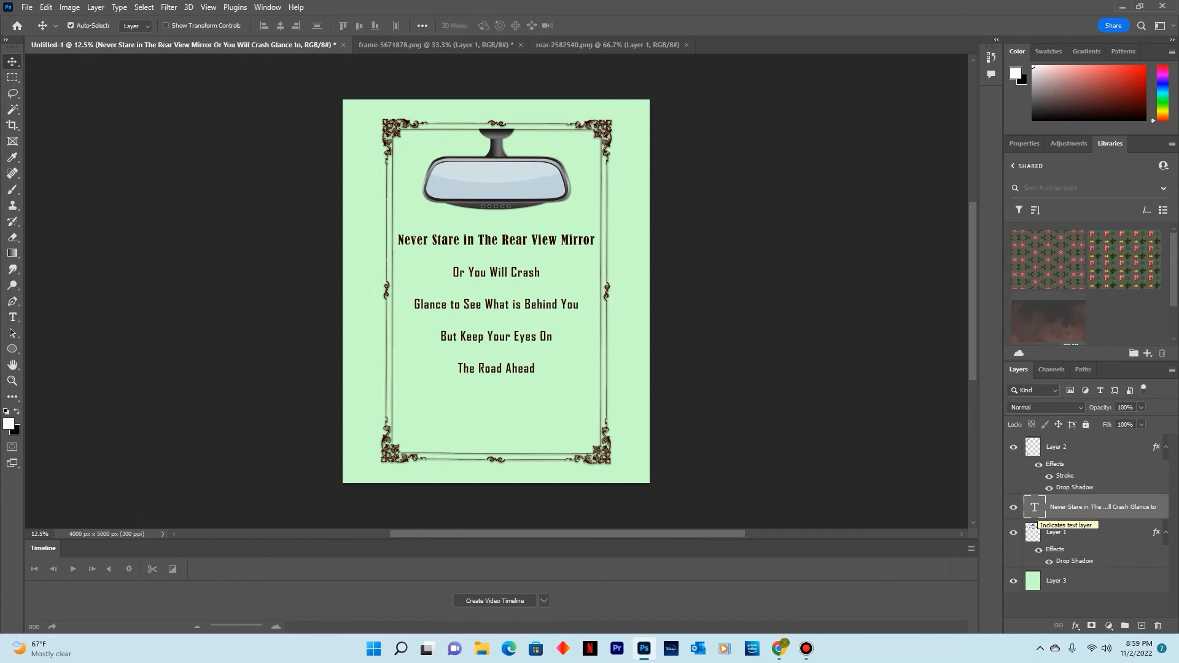
Color the first line, "Never Stare in The Rear View Mirror", dark red #6c0806
double_click(1035, 508)
click(596, 240)
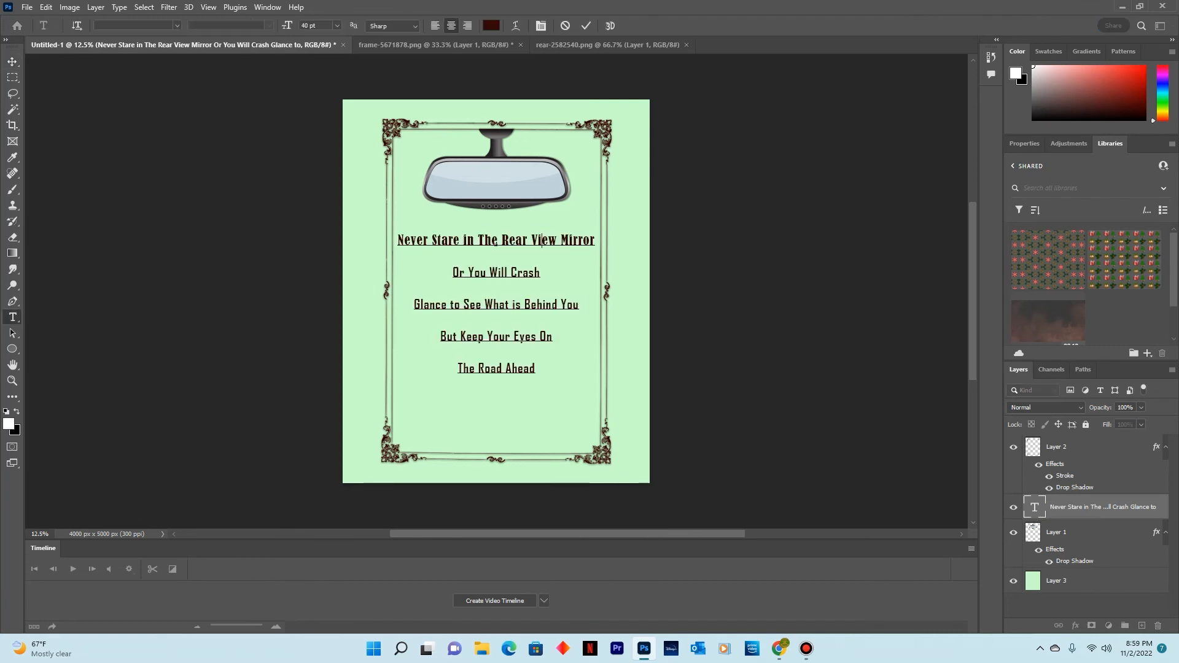
drag(596, 240, 397, 240)
click(492, 25)
click(576, 237)
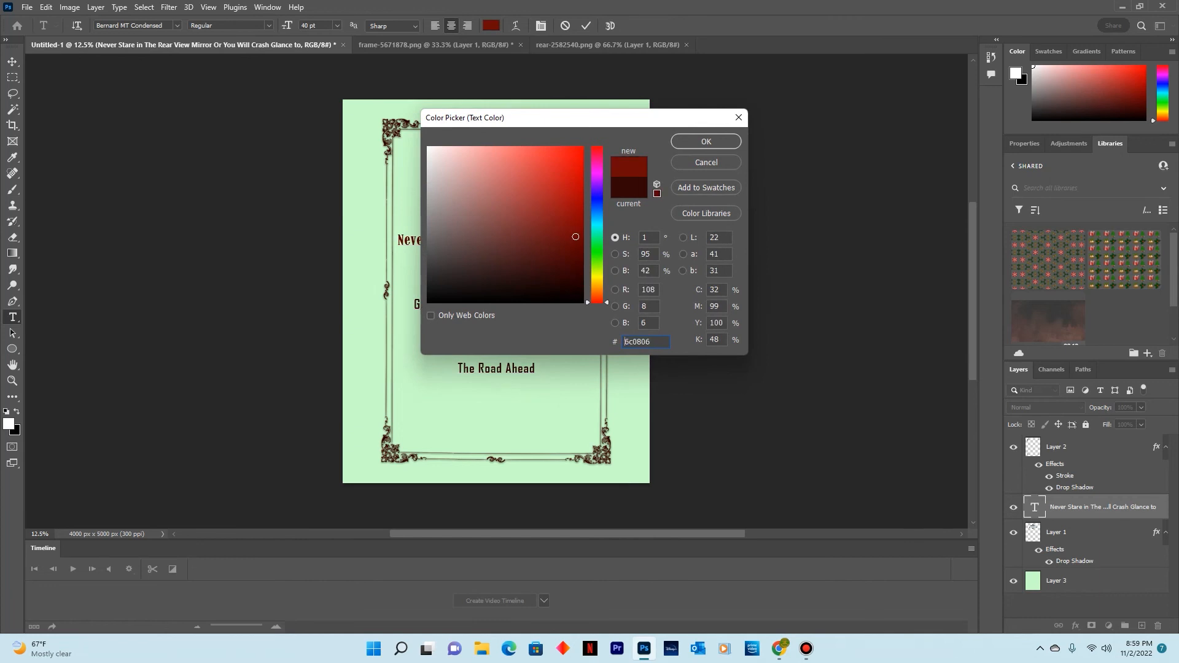
click(706, 141)
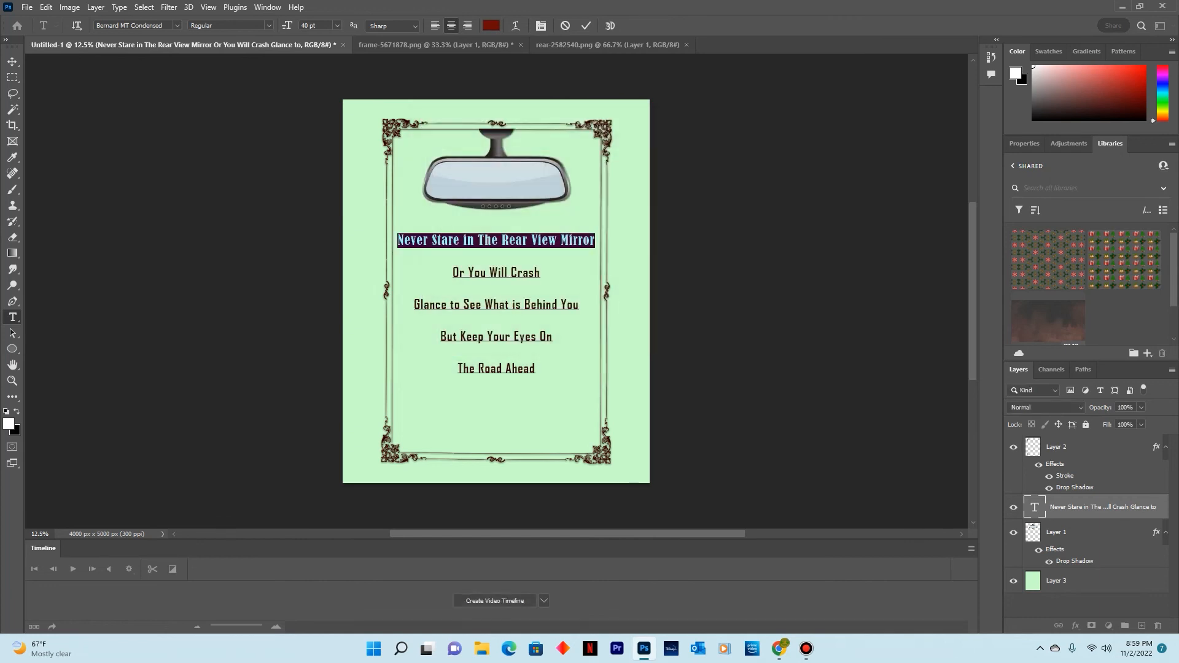
click(13, 62)
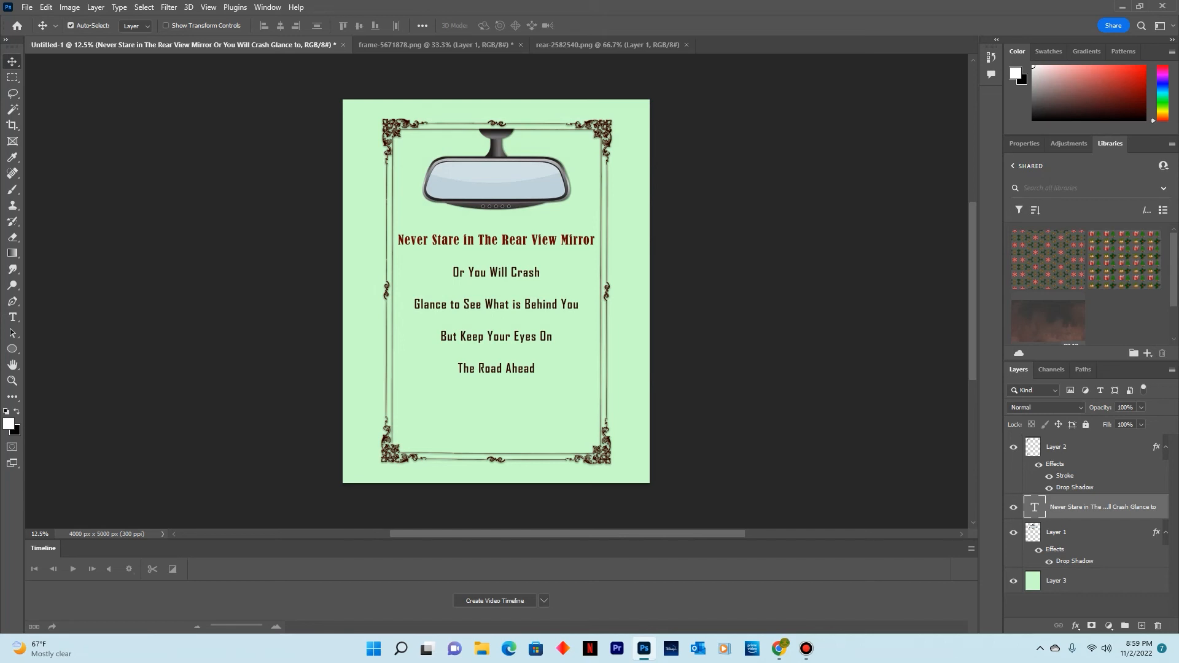
Split the second line after "Or" so that "You Will Crash" starts on its own line
double_click(1034, 507)
drag(453, 273, 465, 273)
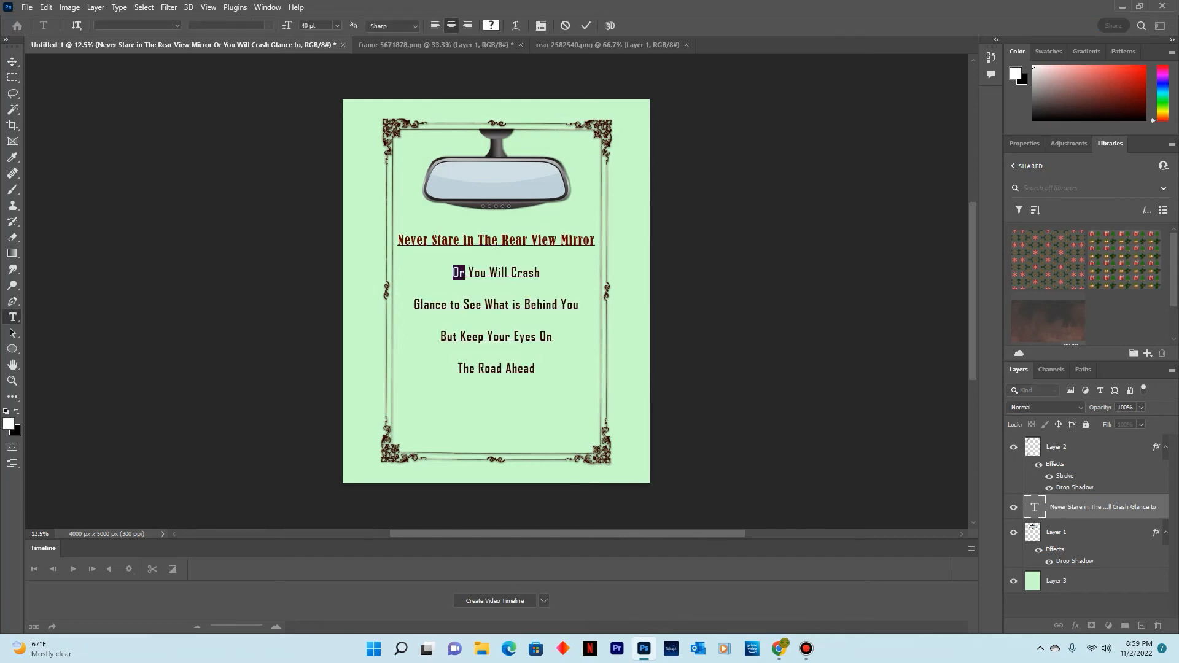
key(Right)
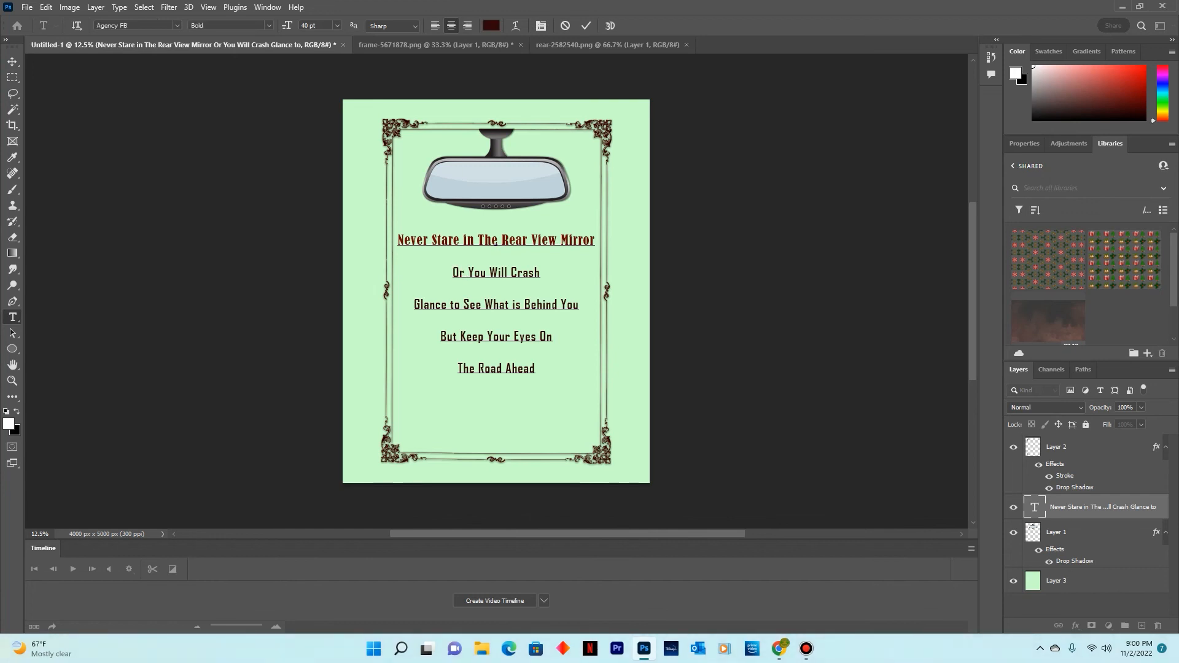
key(Return)
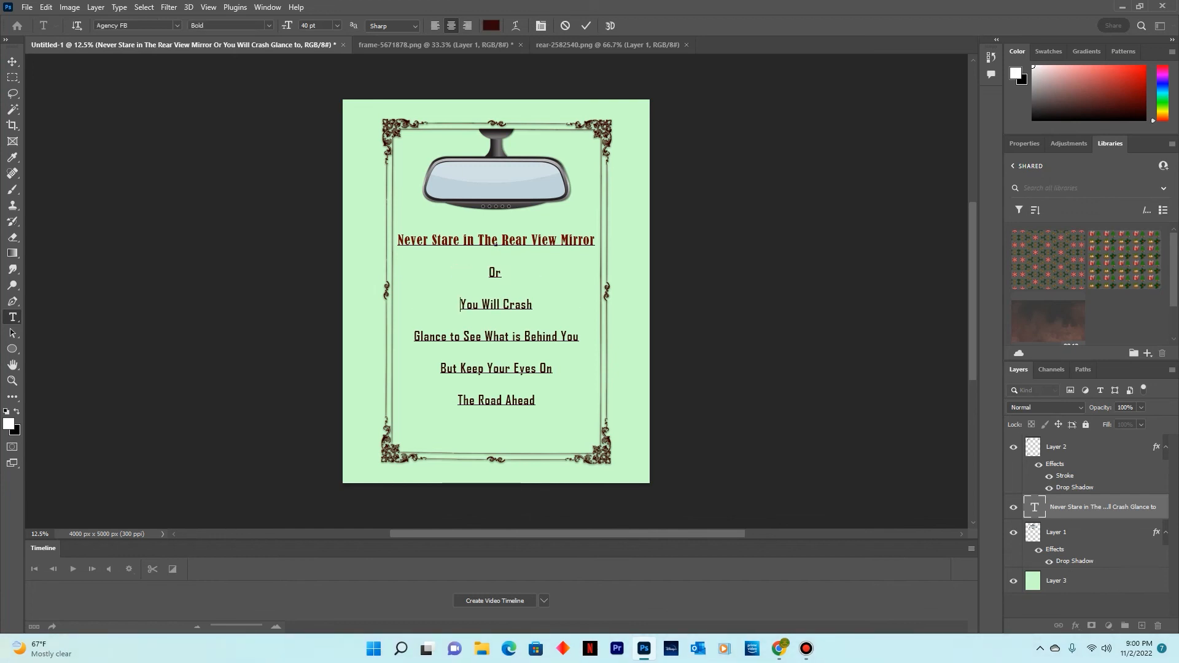
Set the leading of the first three lines, down to "You Will Crash", to 50 pt
drag(534, 305, 398, 240)
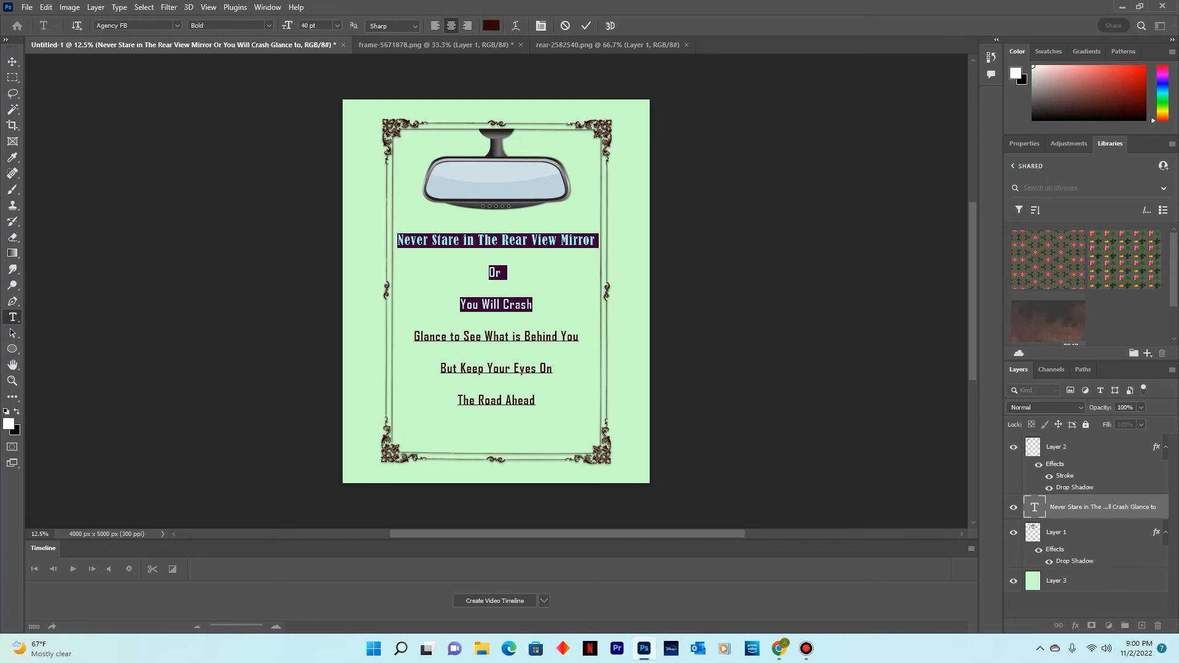
click(1025, 144)
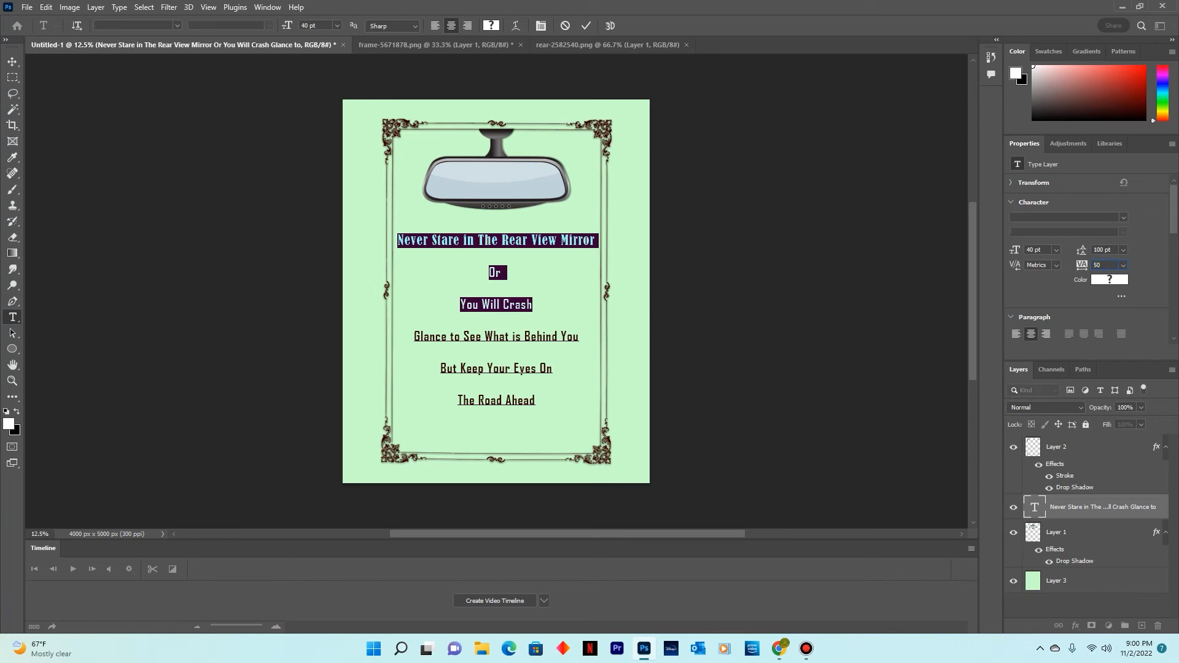
double_click(1098, 249)
text(50)
key(Return)
Retype "Or" in capitals as "OR" and set the word in Bauhaus 93
click(502, 257)
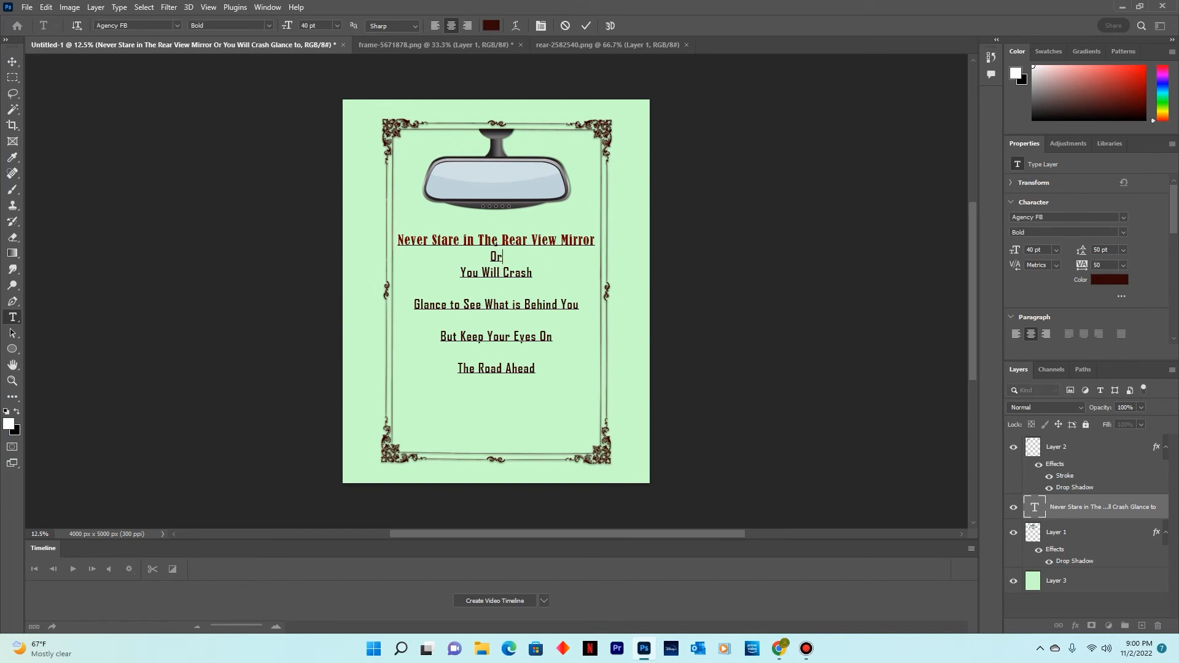
key(shift+Left)
key(shift+Left)
text(OR)
key(shift+Left)
key(shift+Left)
click(177, 26)
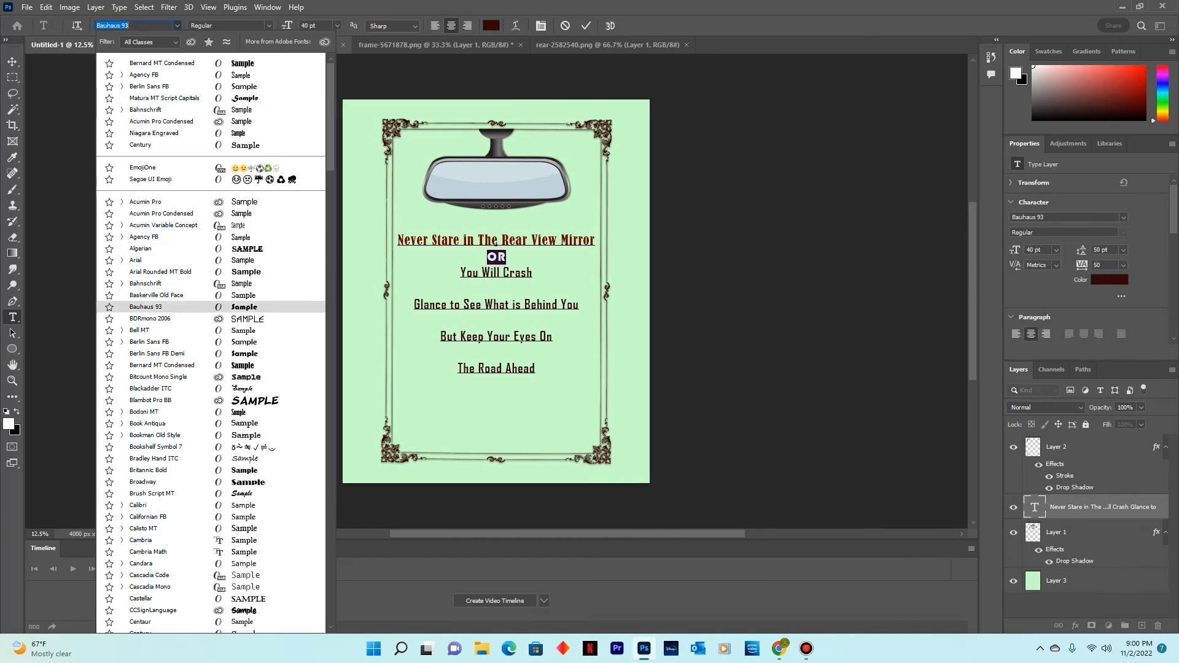
key(Return)
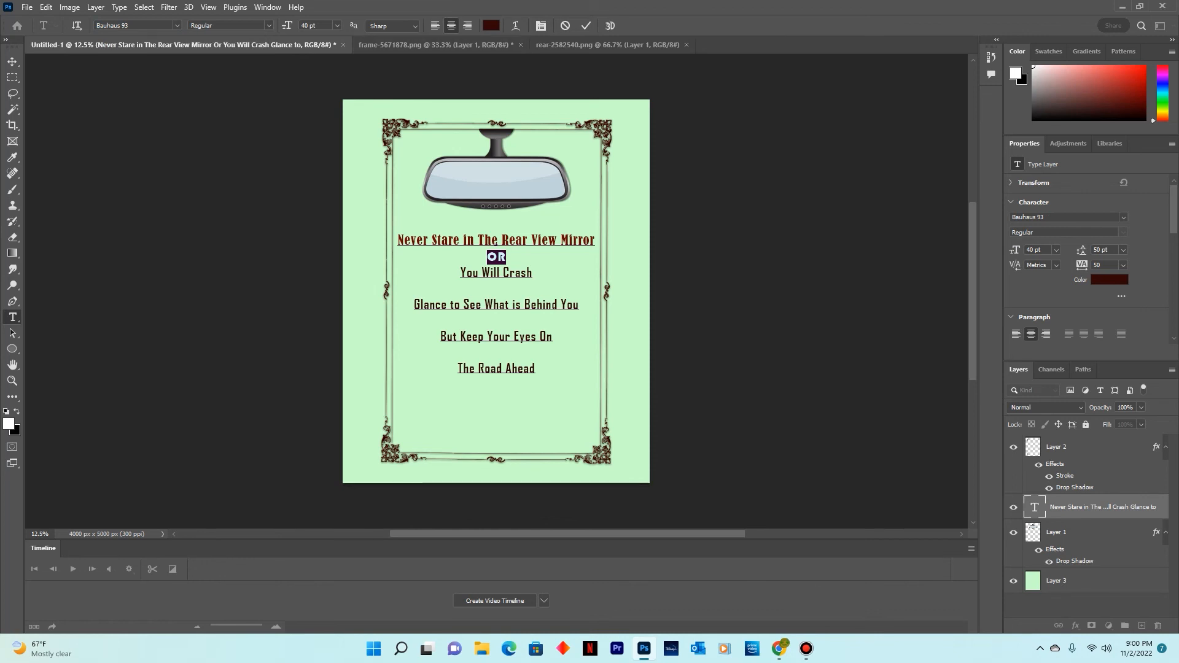
Set the word "OR" to 60 pt size with 75 pt leading
click(337, 25)
key(Down)
key(Down)
key(Return)
click(337, 25)
click(324, 172)
text(750)
key(Return)
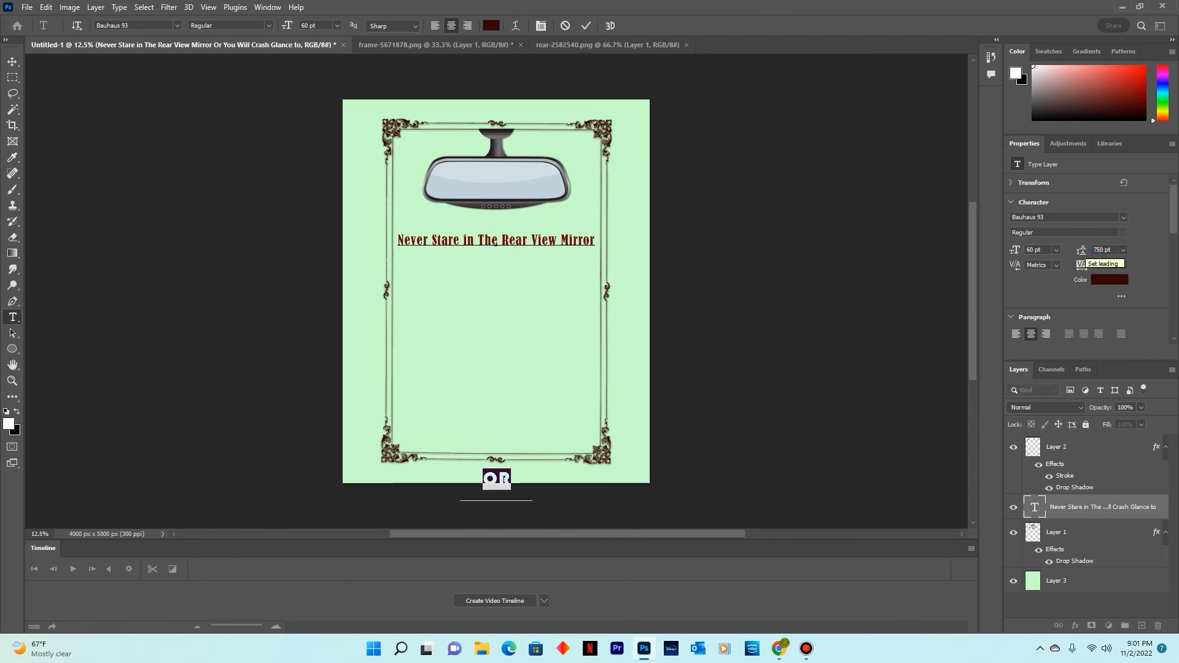
key(BackSpace)
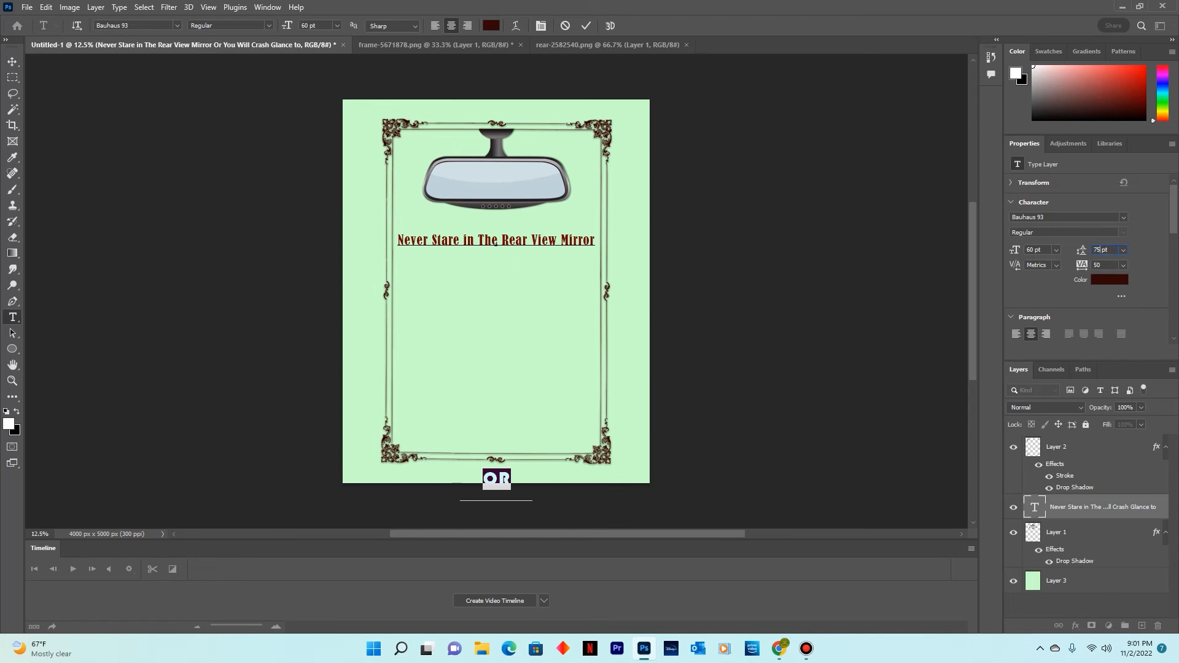
key(Return)
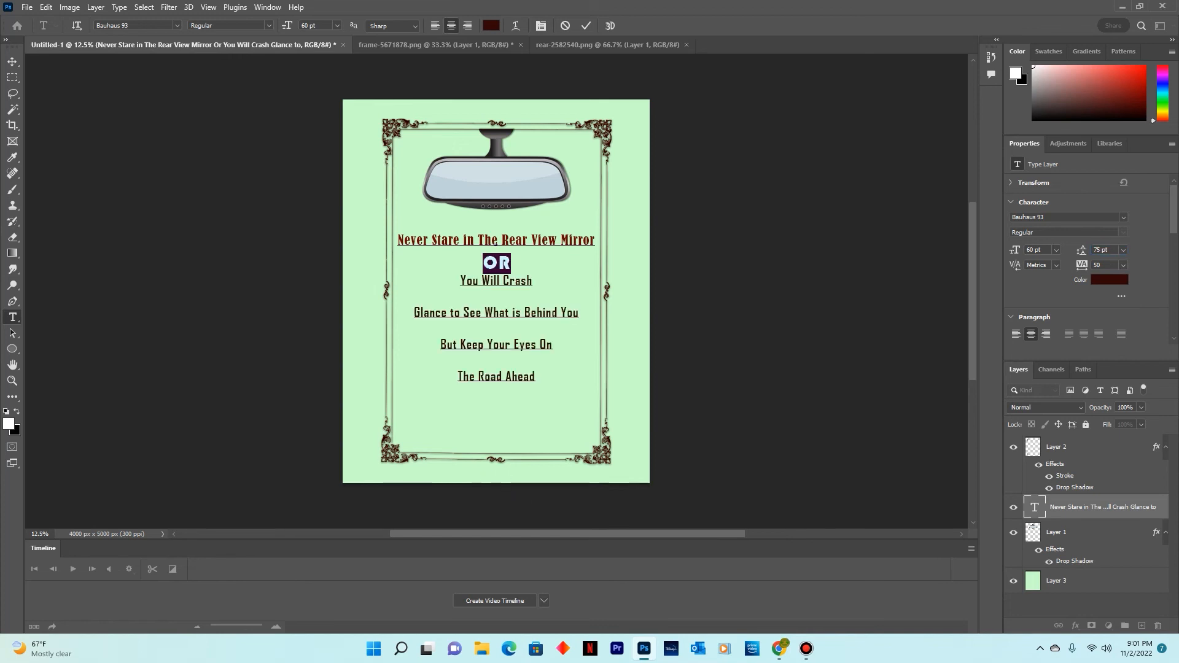
Change the capitalised "OR" to "Or" with a lowercase r
click(466, 280)
drag(461, 281, 533, 281)
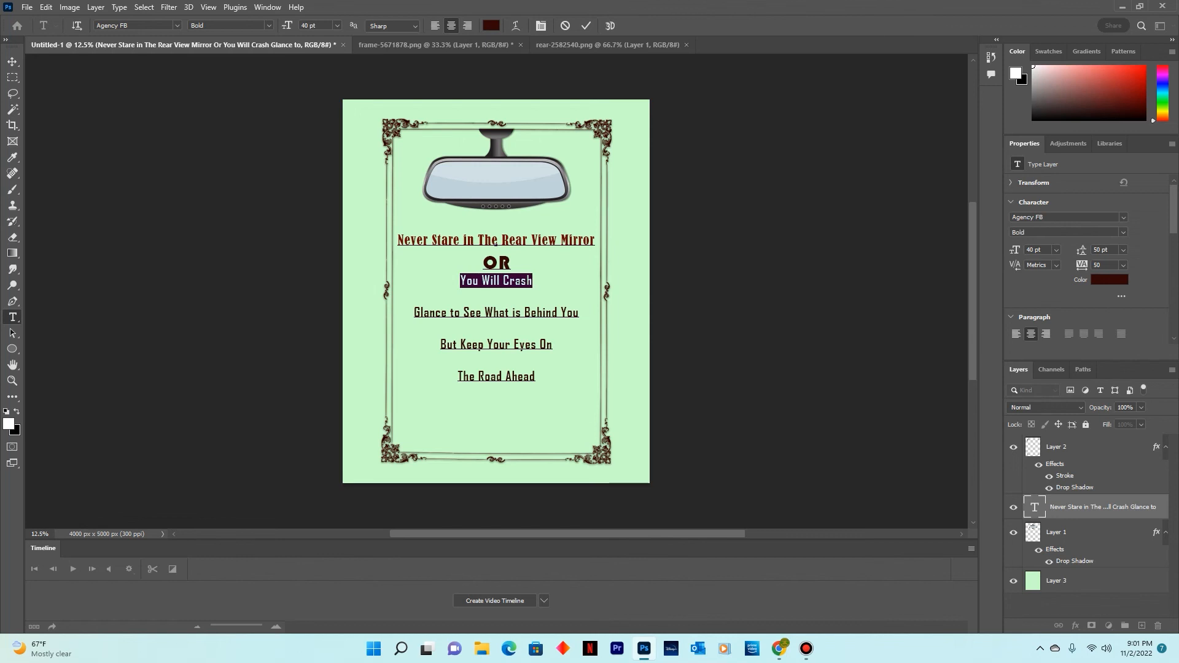
key(Up)
key(shift+Left)
text(r)
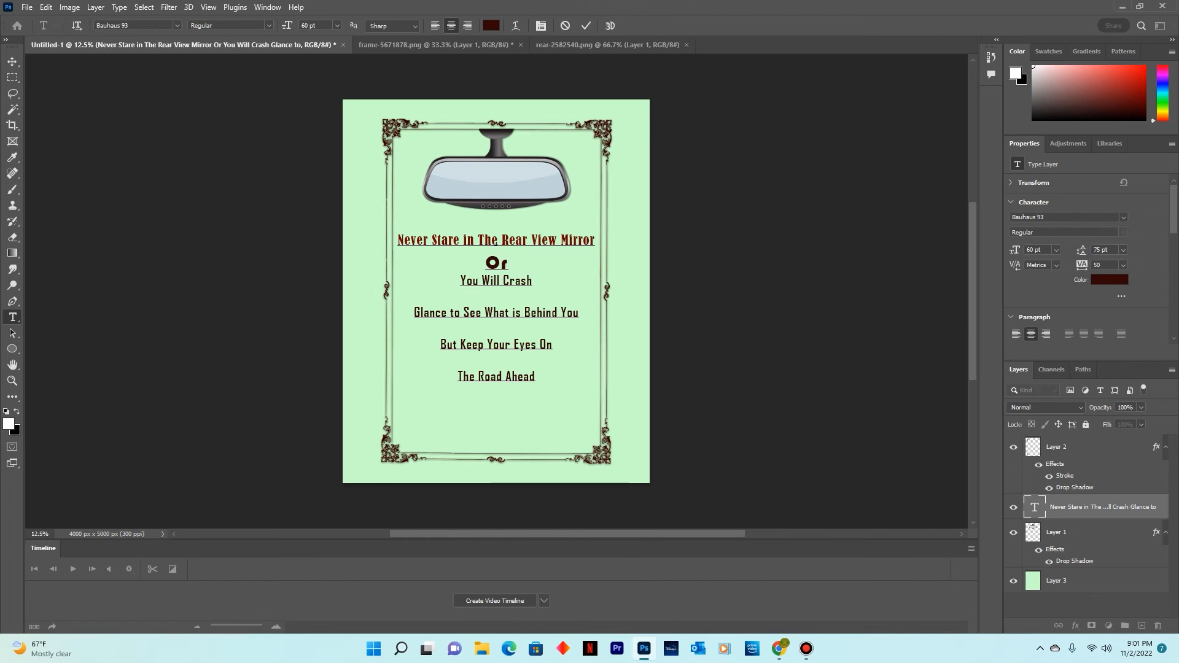
Set the leading of the "You Will Crash" line to 75 pt
key(Down)
key(shift+End)
key(Home)
key(shift+End)
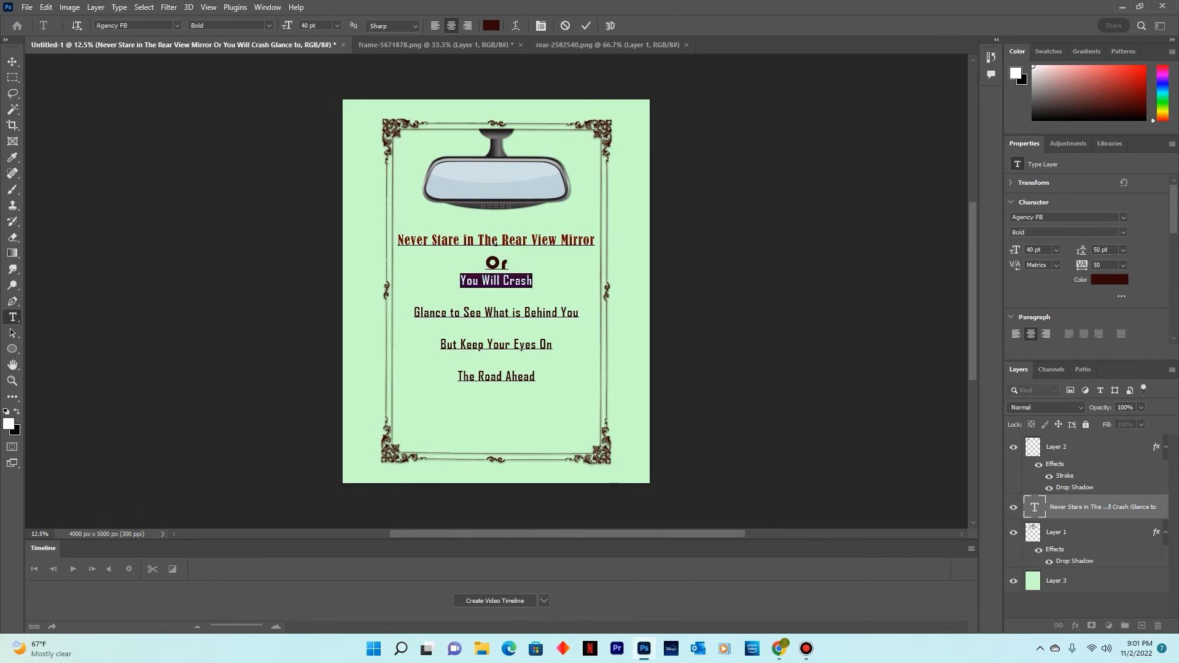
double_click(1097, 250)
text(75)
key(Return)
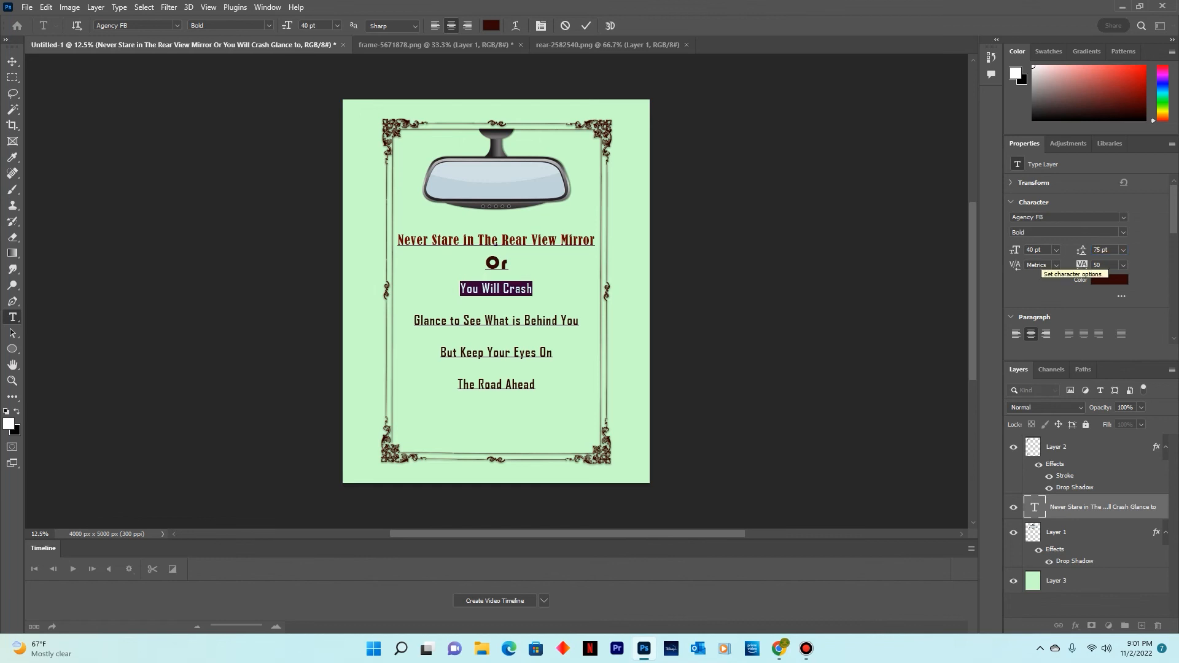
Set the "You Will Crash" line in the Blambot Pro BB font and commit the text edit
drag(533, 289, 460, 289)
click(177, 25)
key(Down)
key(Down)
key(Down)
key(Down)
key(Down)
key(Down)
key(Down)
key(Down)
key(Down)
key(Down)
key(Down)
key(Down)
key(Down)
key(Down)
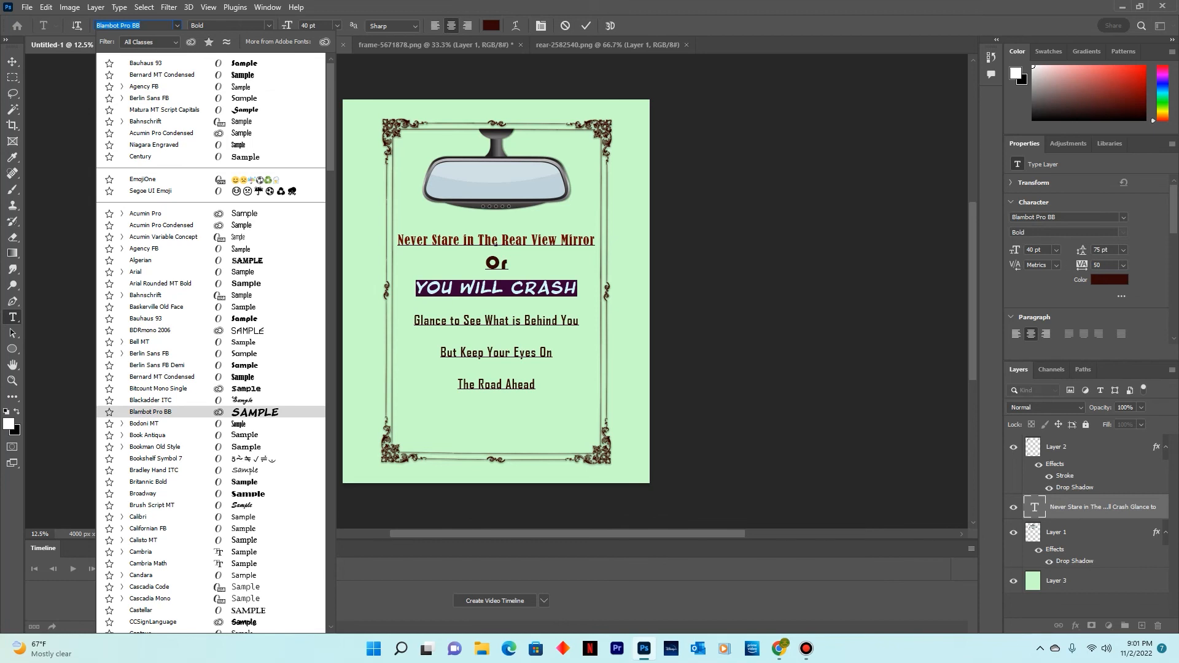
key(Return)
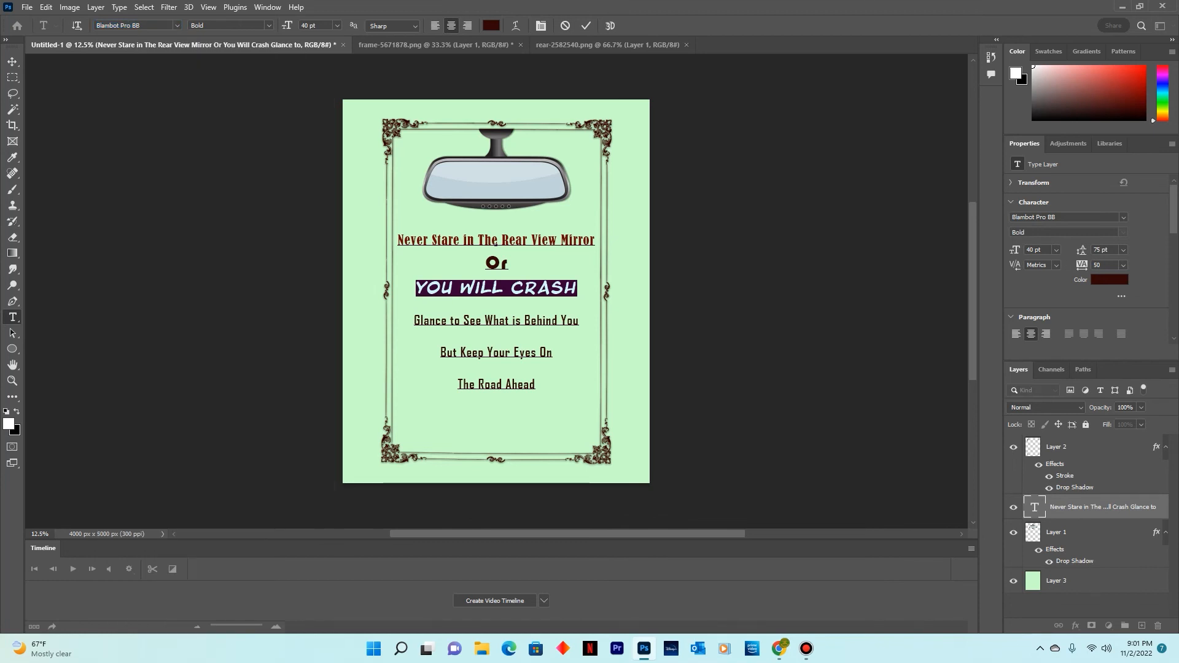
key(ctrl+Return)
key(v)
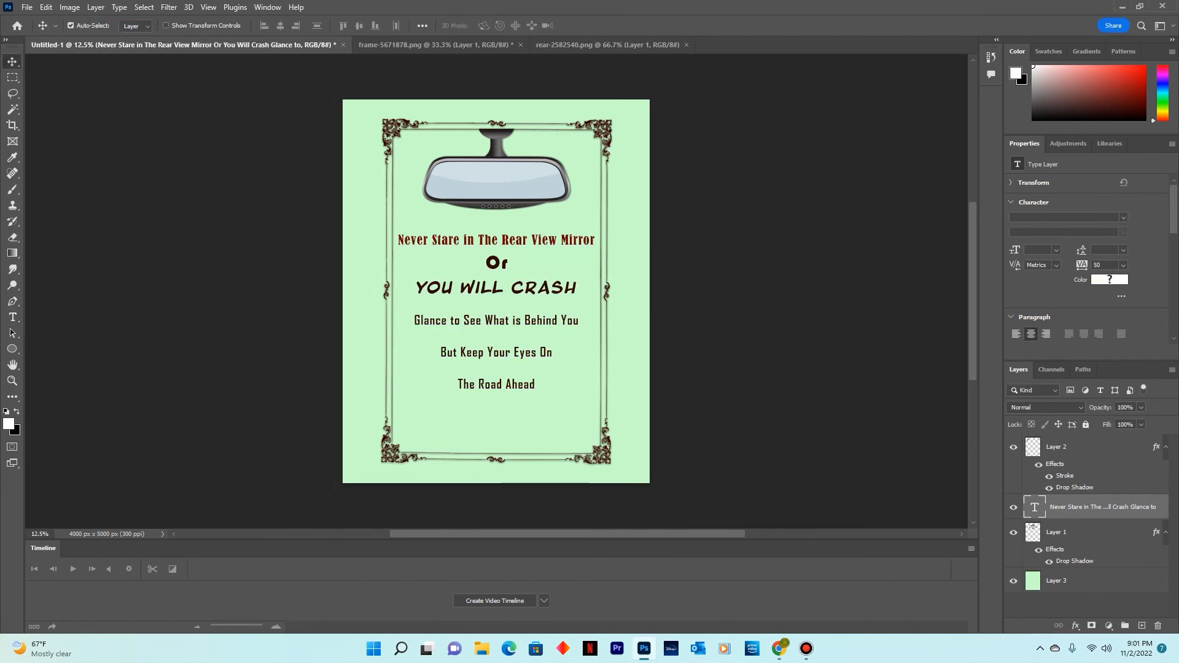
Color the "You Will Crash" line bright red and commit the text edit
double_click(572, 288)
drag(578, 289, 416, 289)
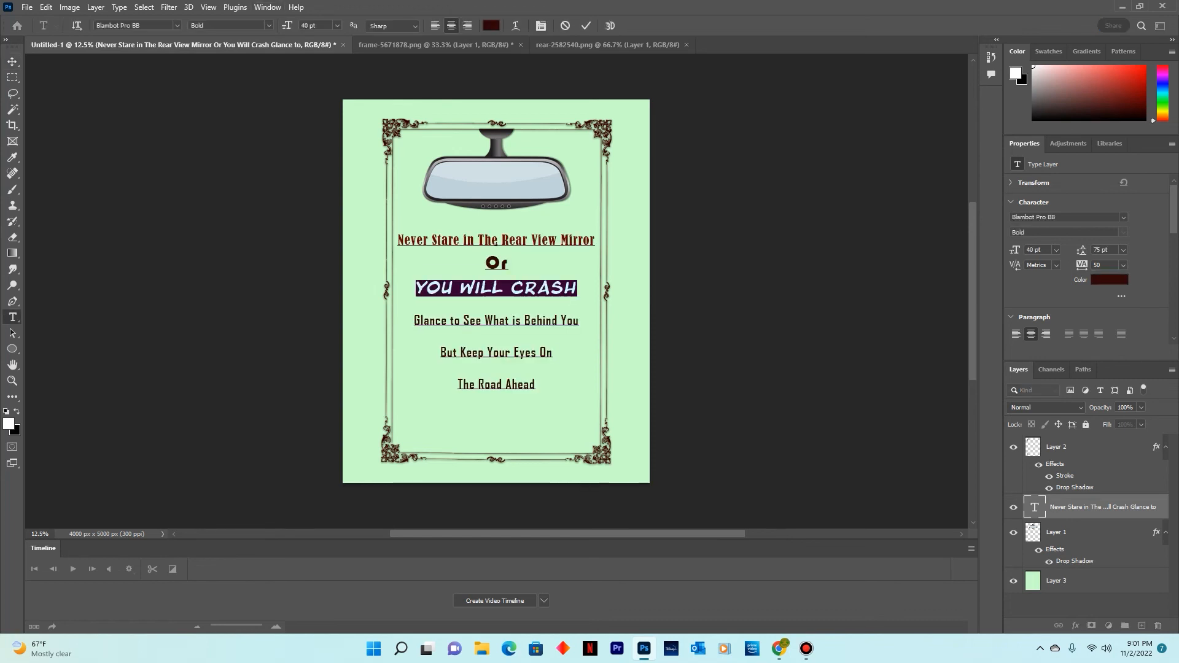
click(492, 25)
drag(556, 192, 554, 189)
click(707, 141)
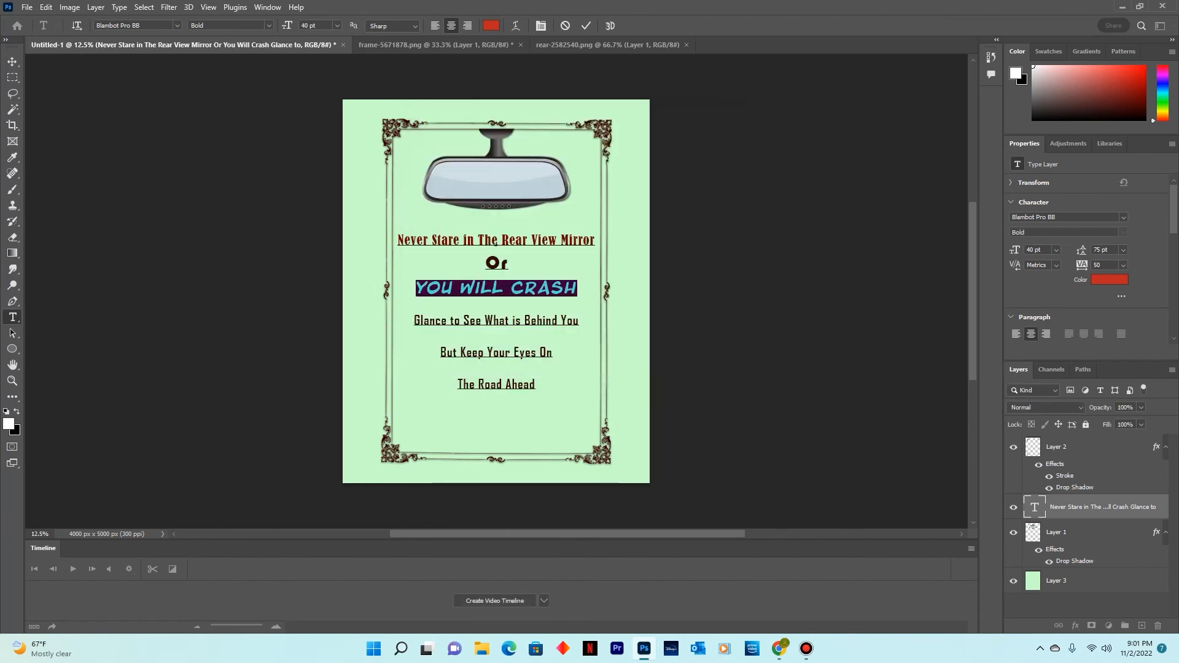
click(12, 62)
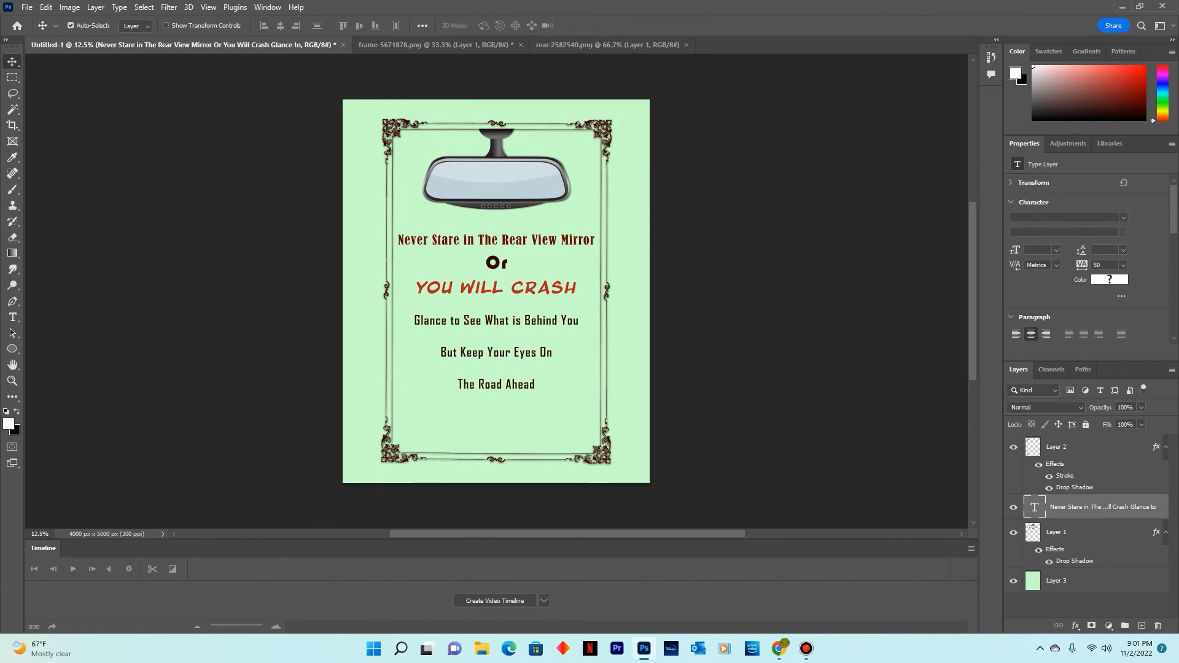
Put "But" on its own line and join the rest into one line, "Keep Your Eyes On The Road Ahead"
double_click(1034, 508)
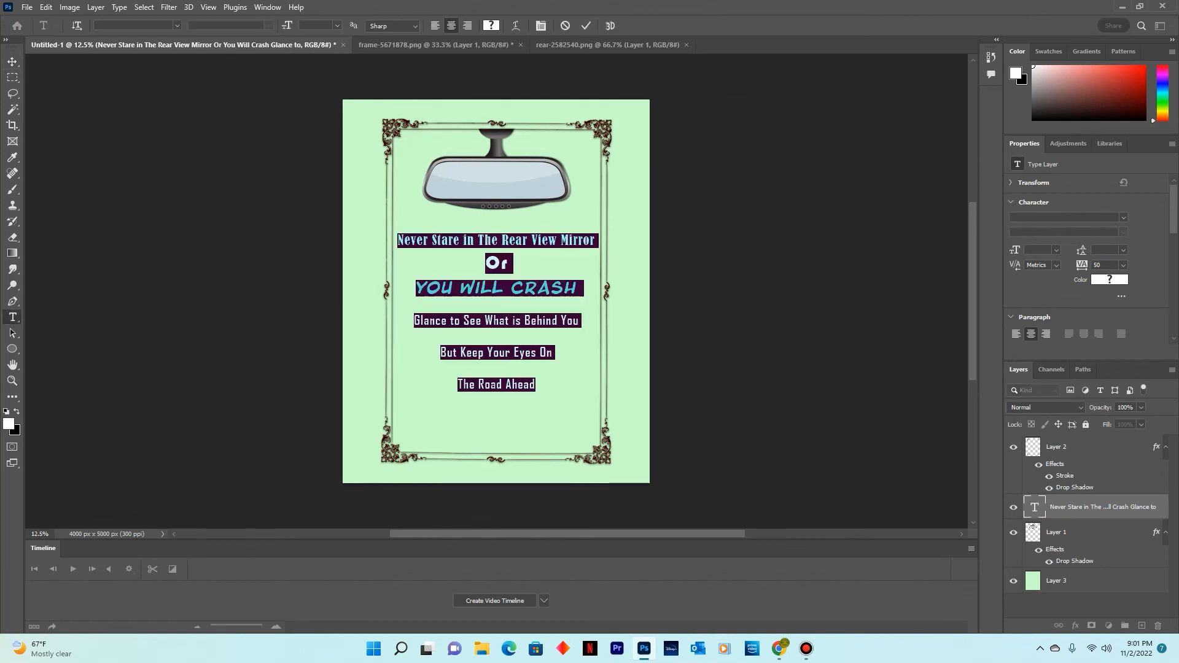
click(460, 352)
key(Return)
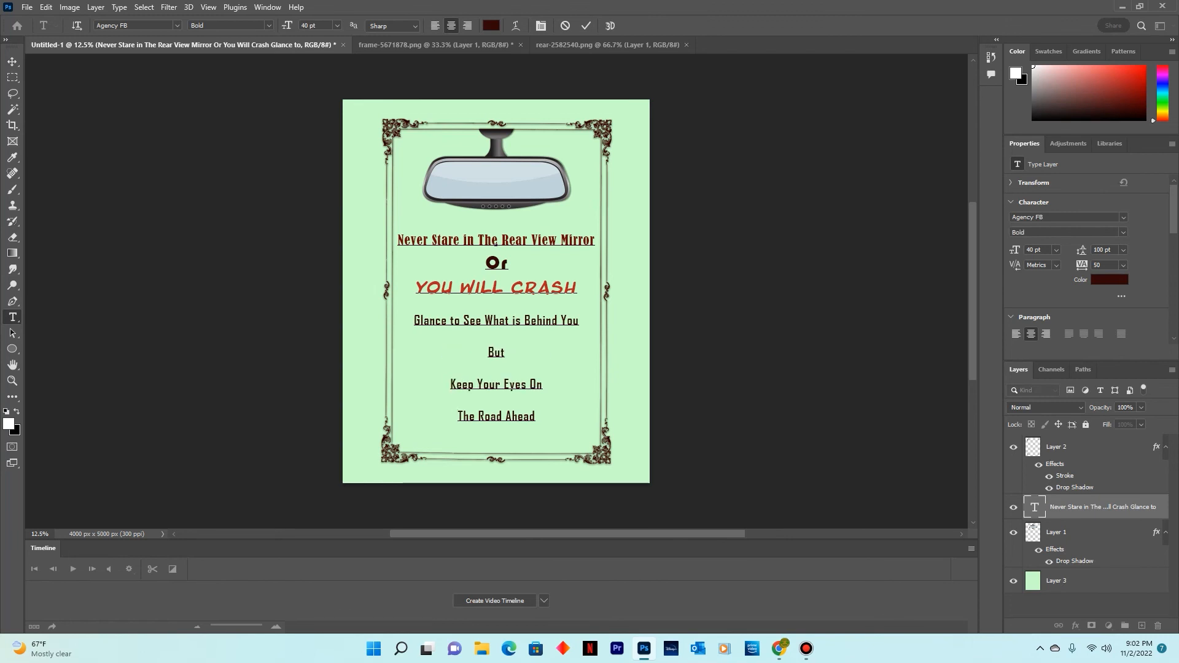
key(BackSpace)
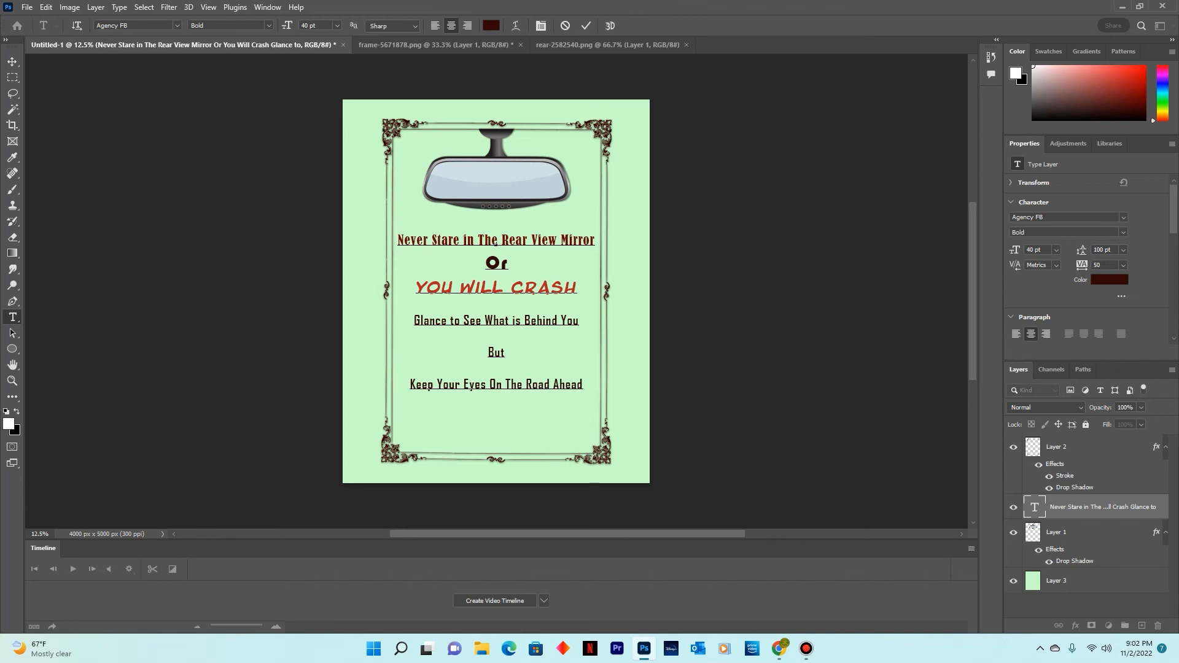
Color the word "Or" dark blue and keep the word selected
drag(414, 321, 579, 321)
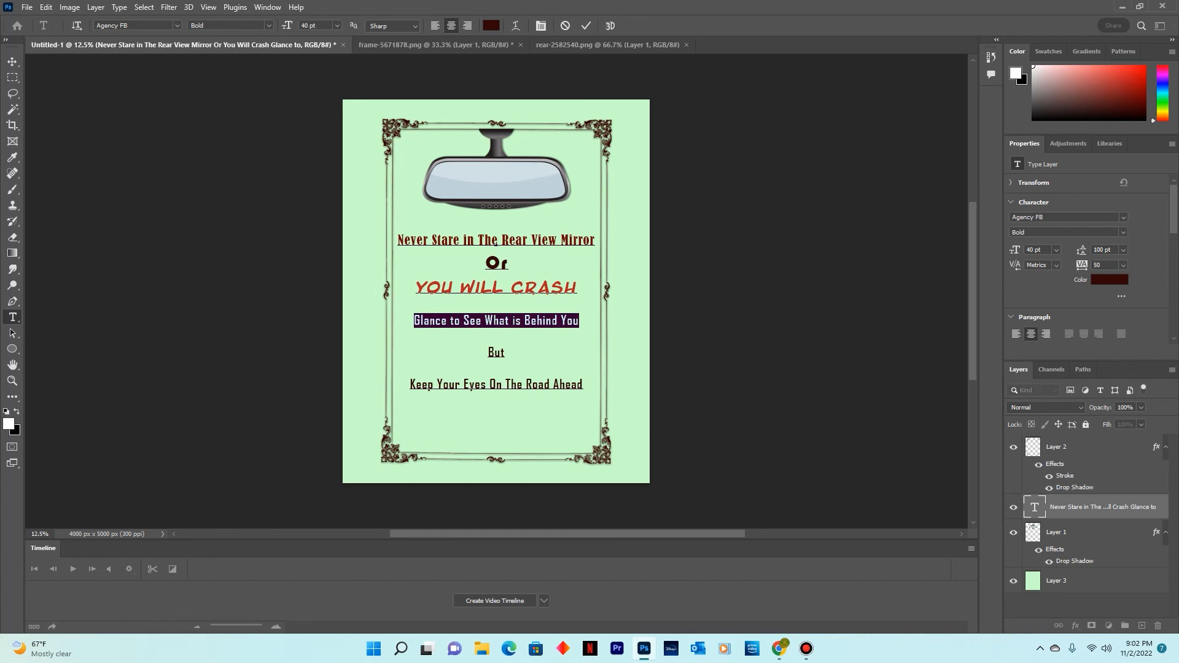
click(508, 263)
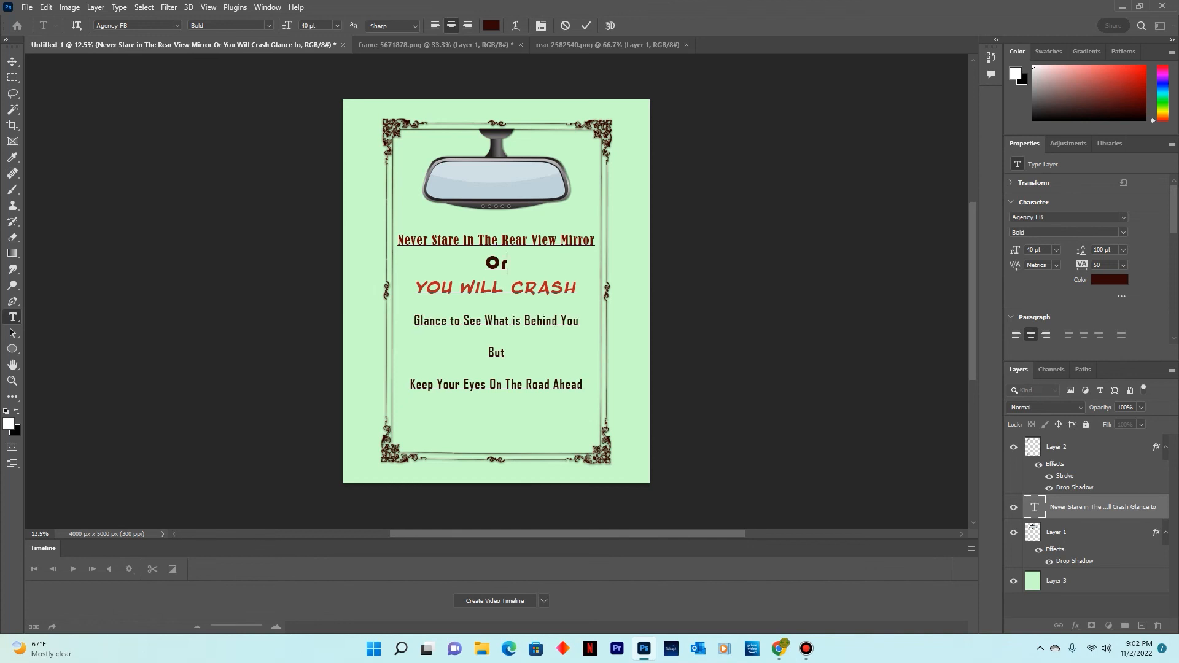
key(shift+Home)
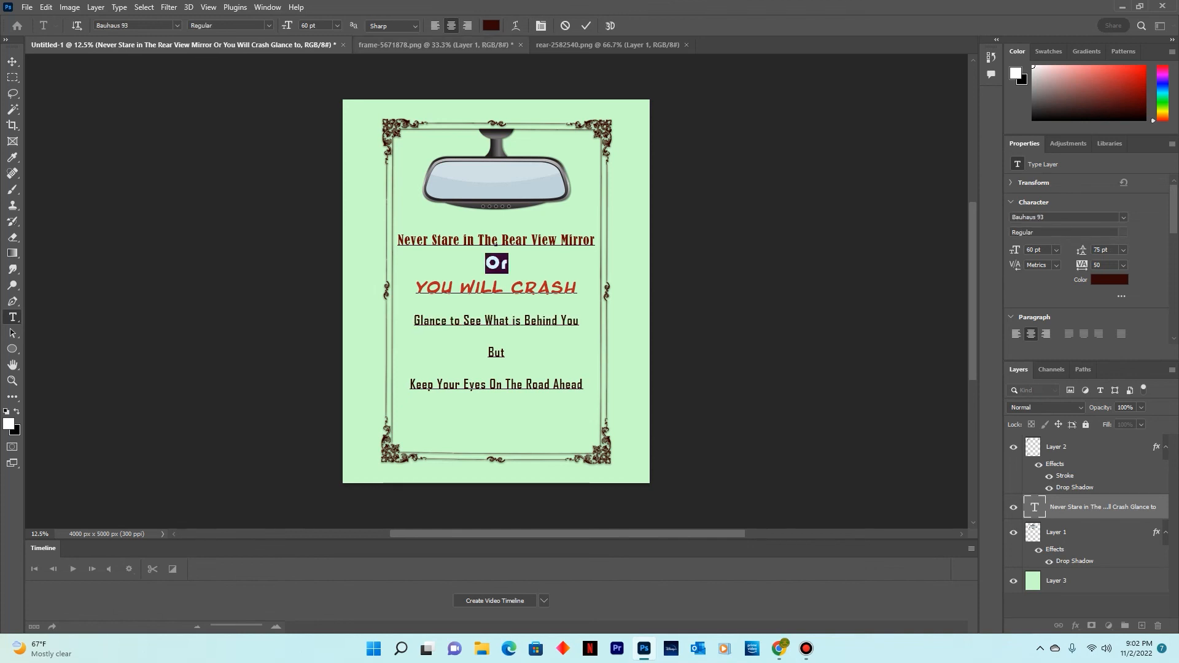
click(491, 25)
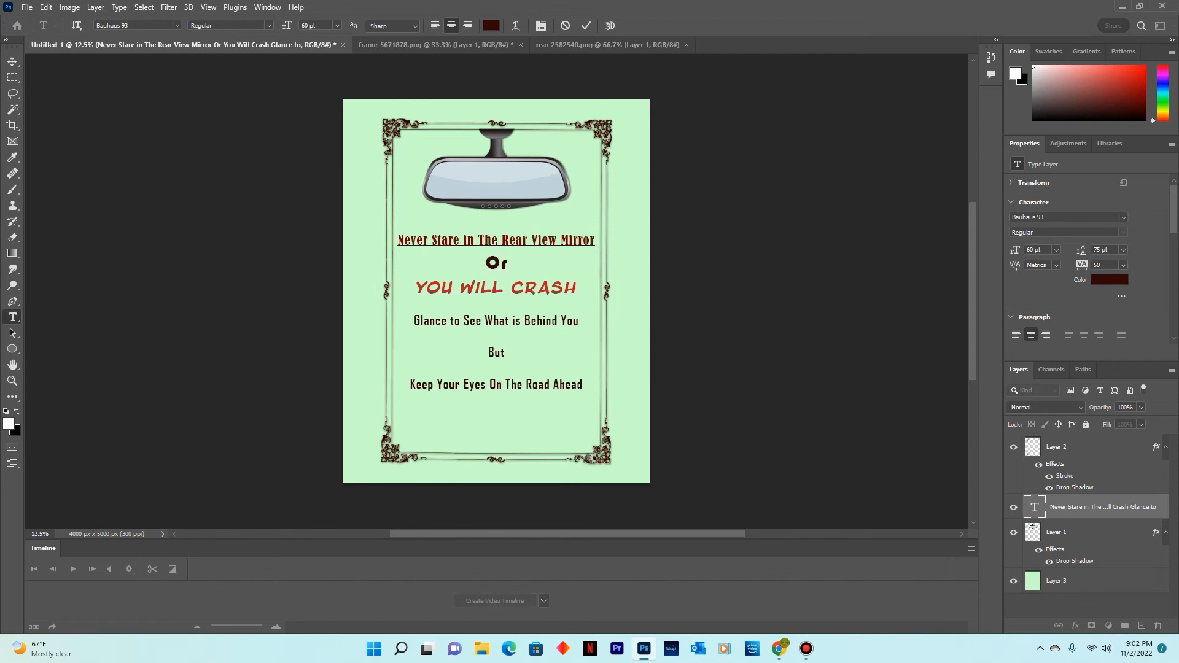
click(539, 241)
mouse_move(538, 240)
mouse_down()
mouse_move(561, 216)
mouse_move(544, 229)
mouse_up()
click(597, 201)
click(555, 234)
key(Return)
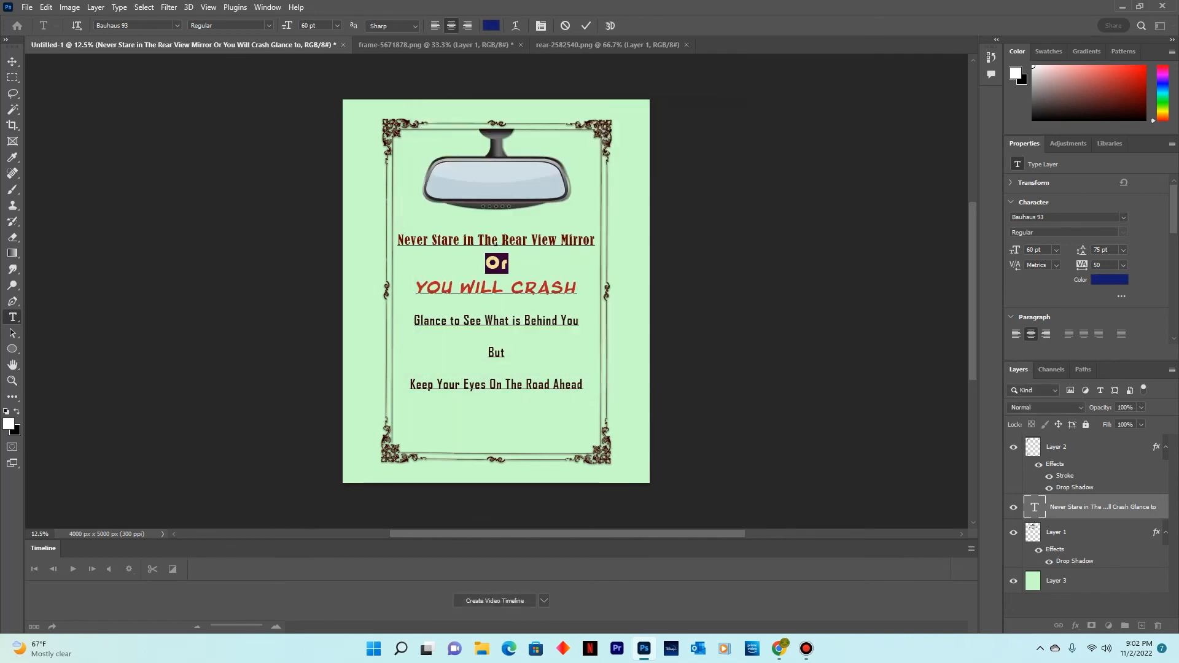
click(495, 243)
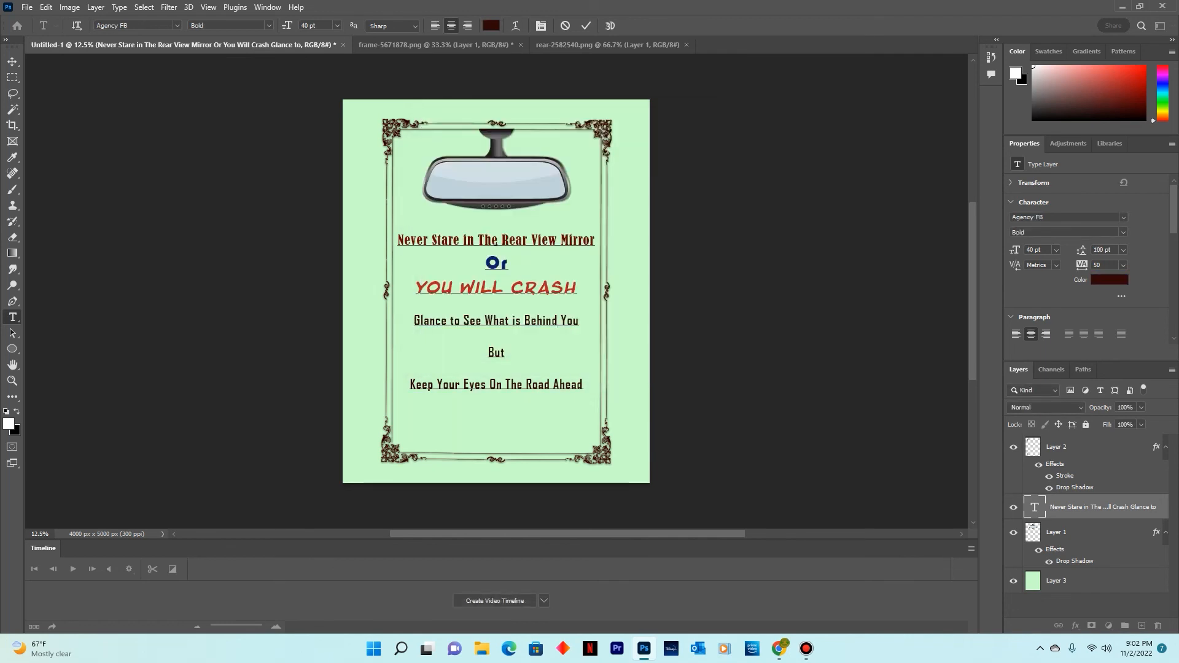
double_click(495, 243)
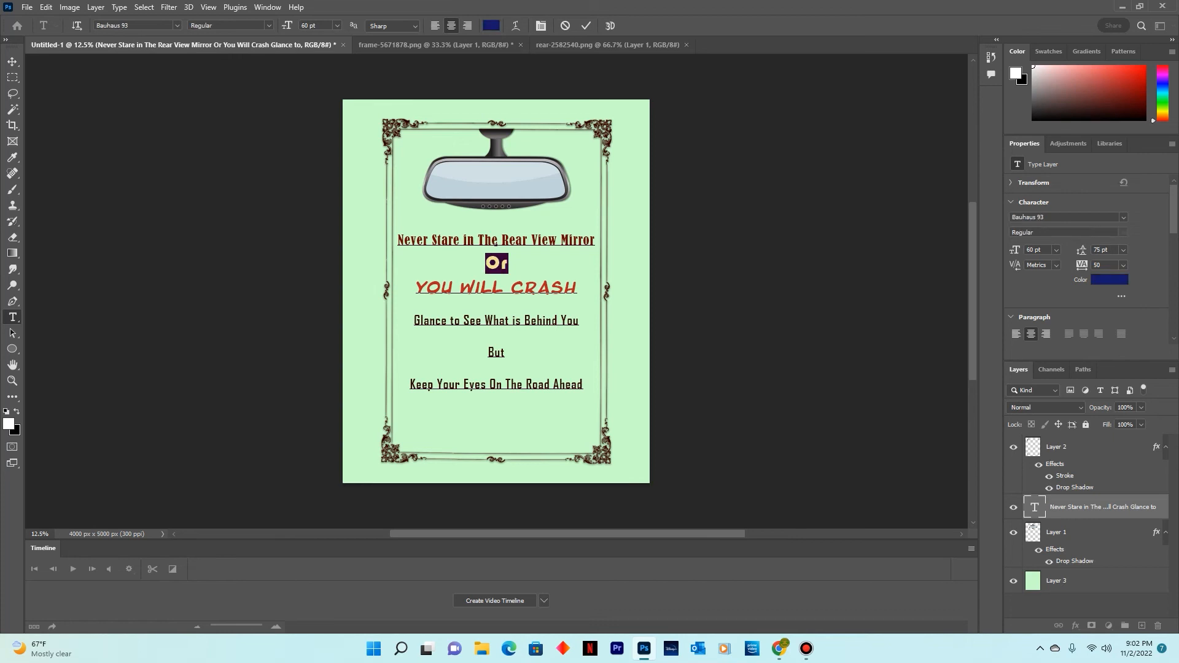
Set the word "Or" in the Bernard MT Condensed font and commit the text edit
click(177, 26)
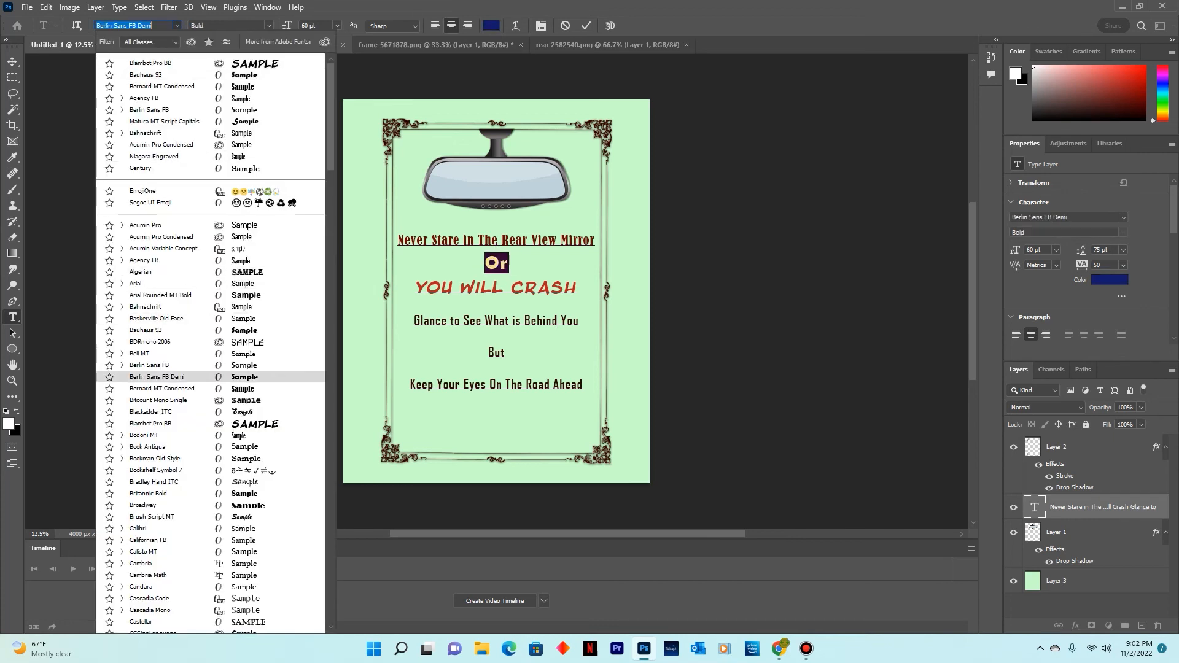
key(Down)
key(Down)
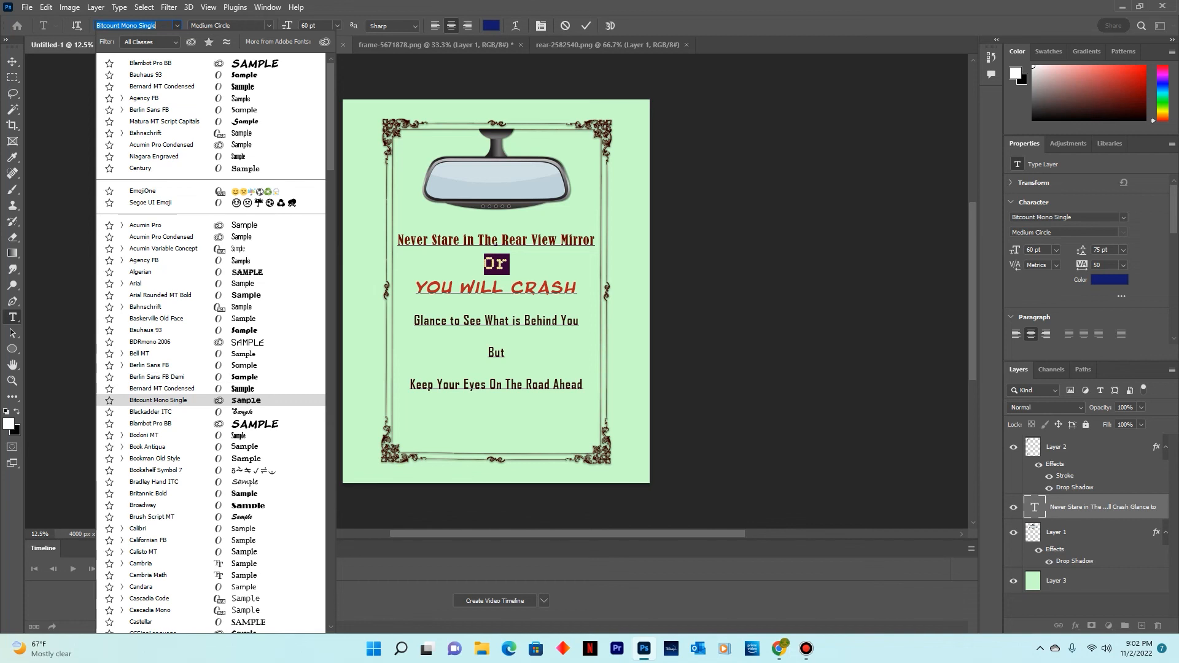
key(Down)
key(Down)
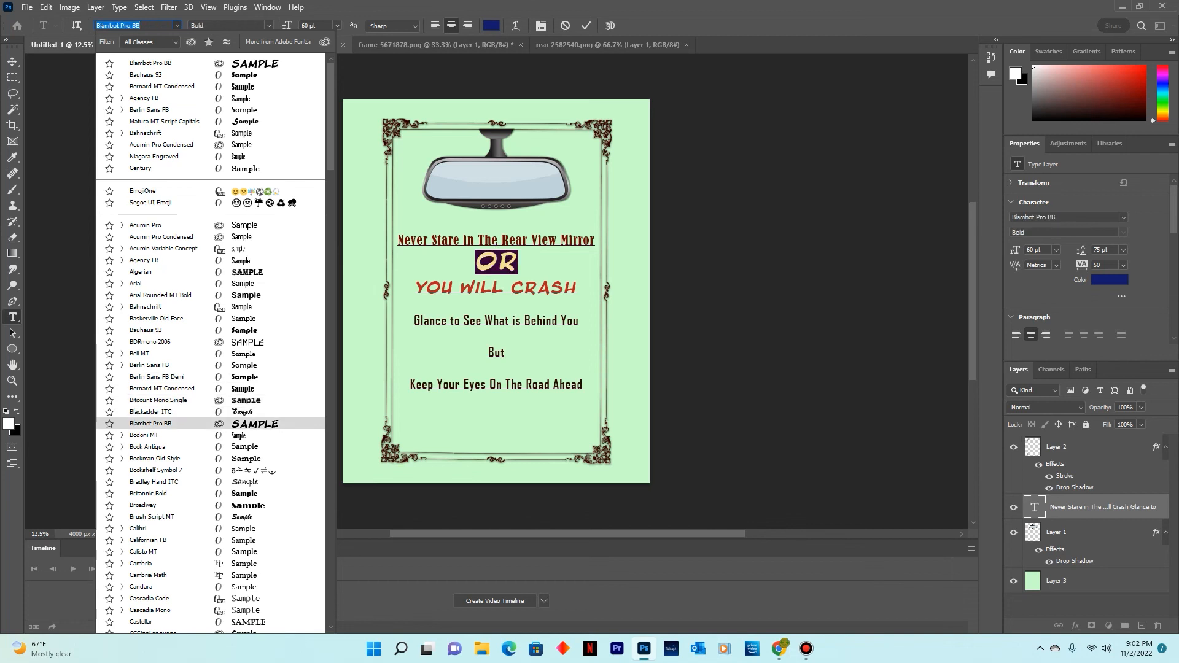
key(Down)
key(Down)
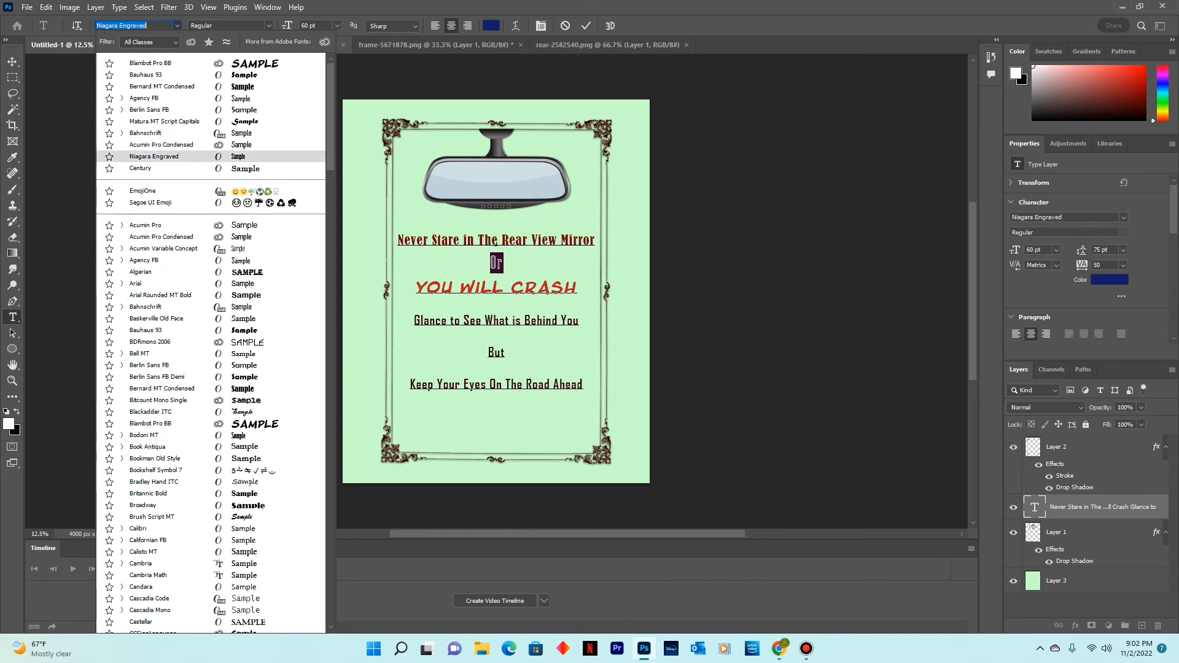
key(Down)
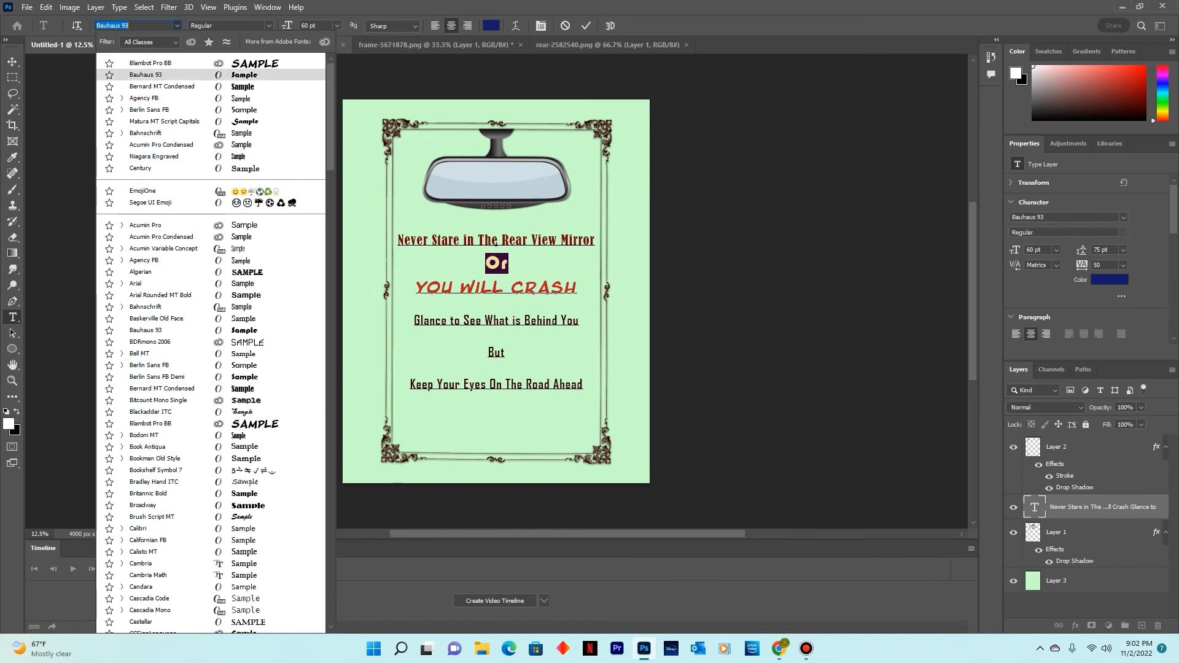
key(Down)
key(Return)
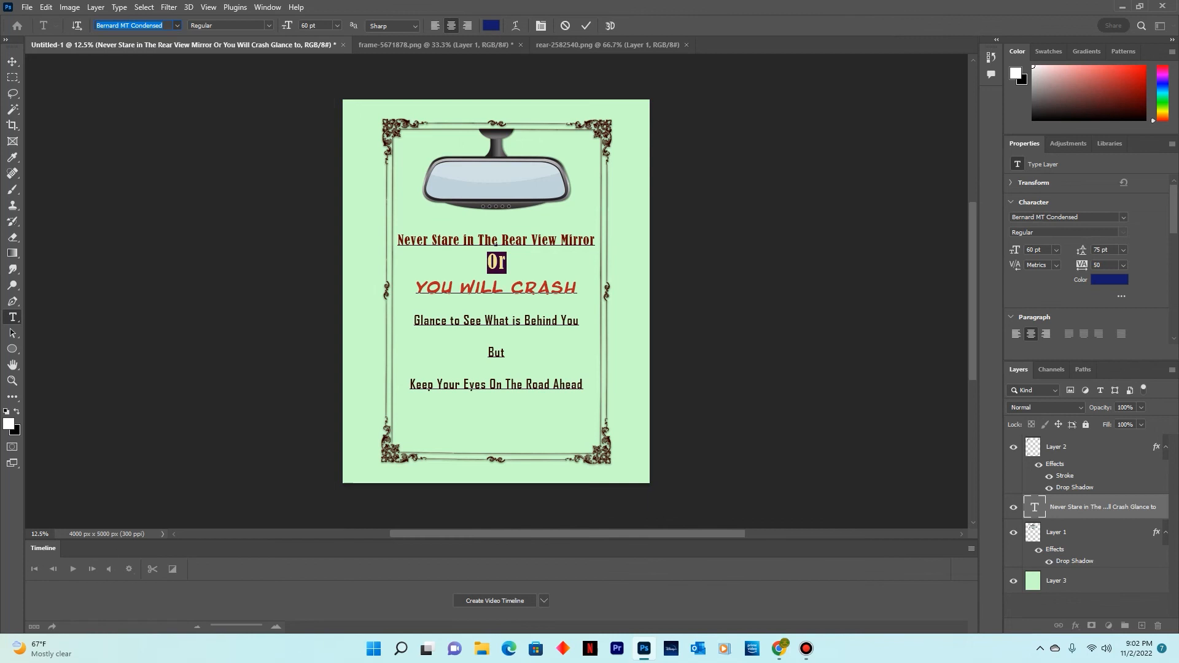
key(ctrl+Return)
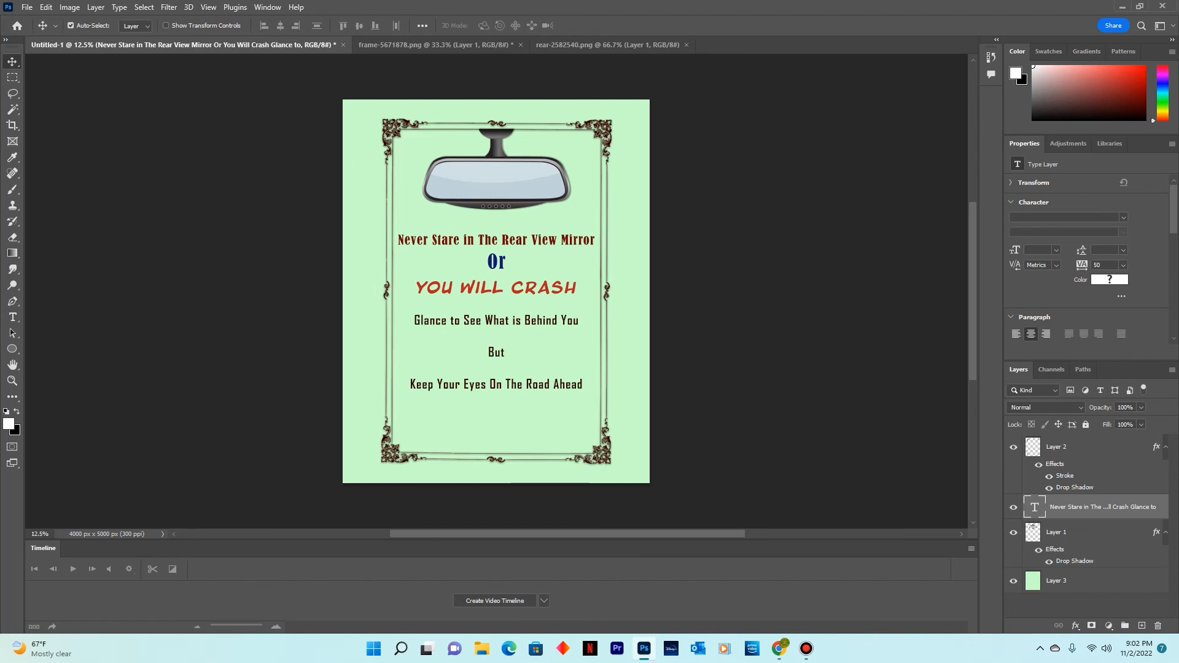
Color the "Glance to See What is Behind You" line light cyan, #4ae2e0, and commit the text edit
double_click(577, 321)
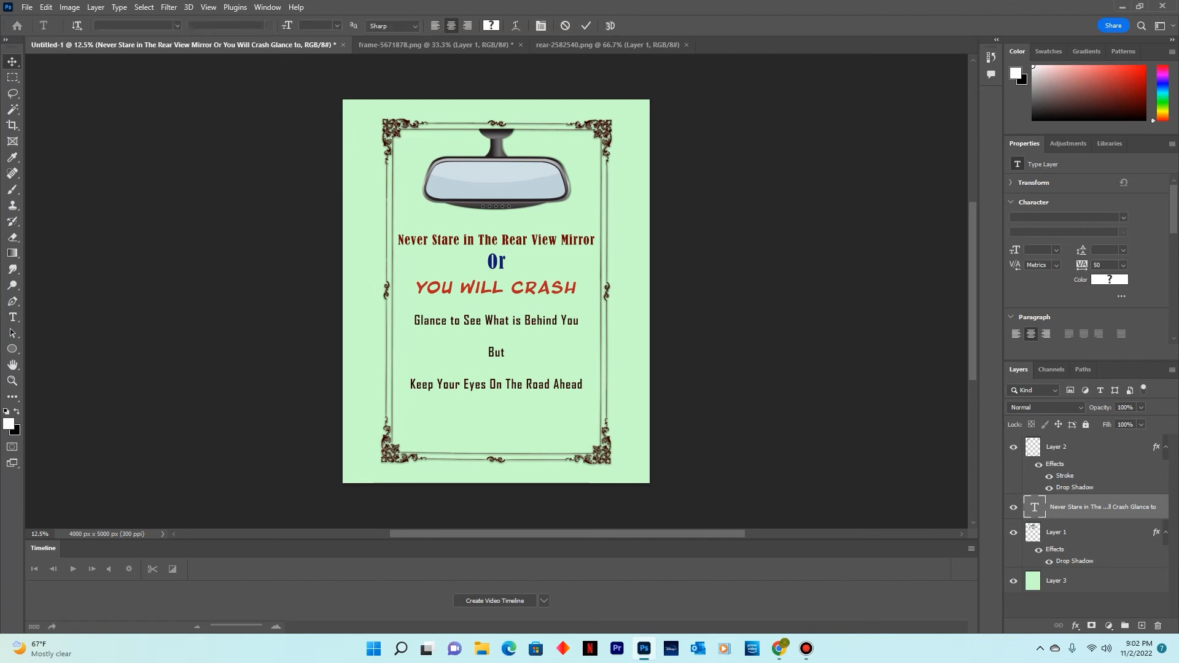
drag(579, 321, 574, 321)
key(shift+Home)
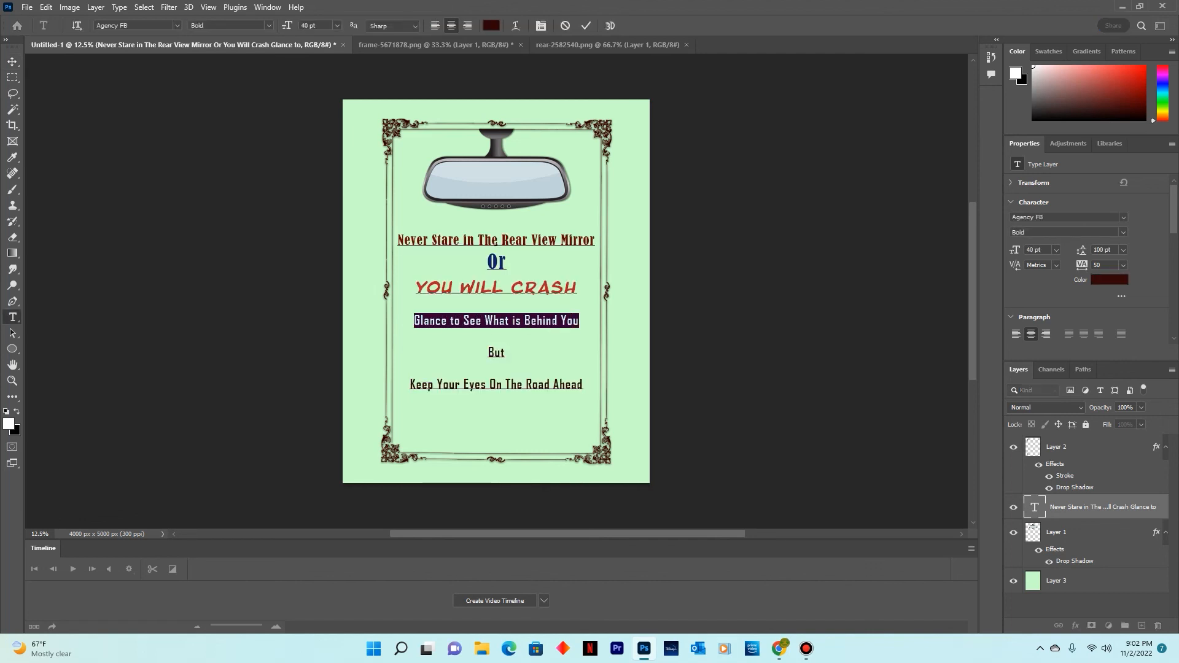
click(491, 25)
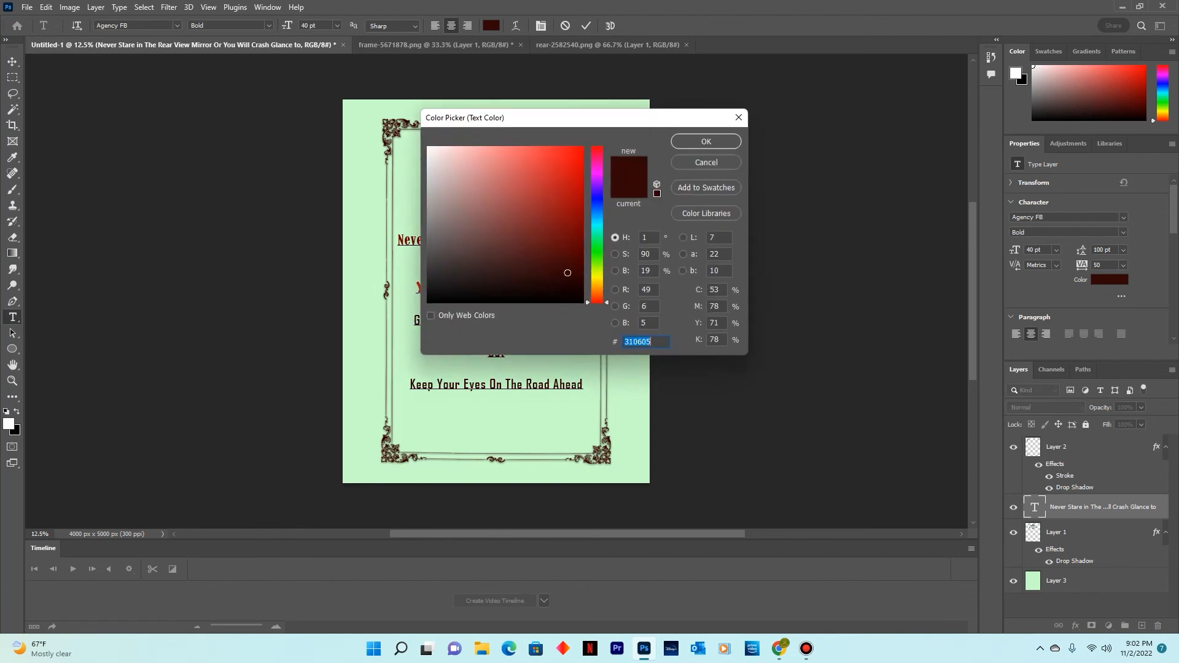
text(053130)
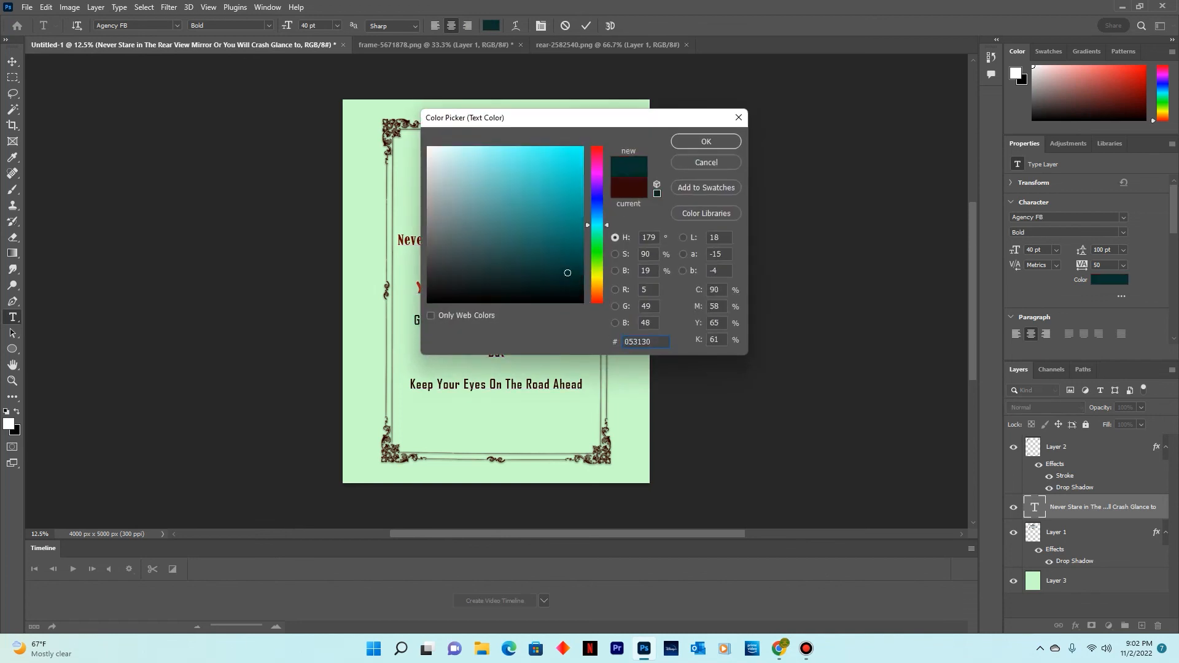
click(533, 164)
key(Return)
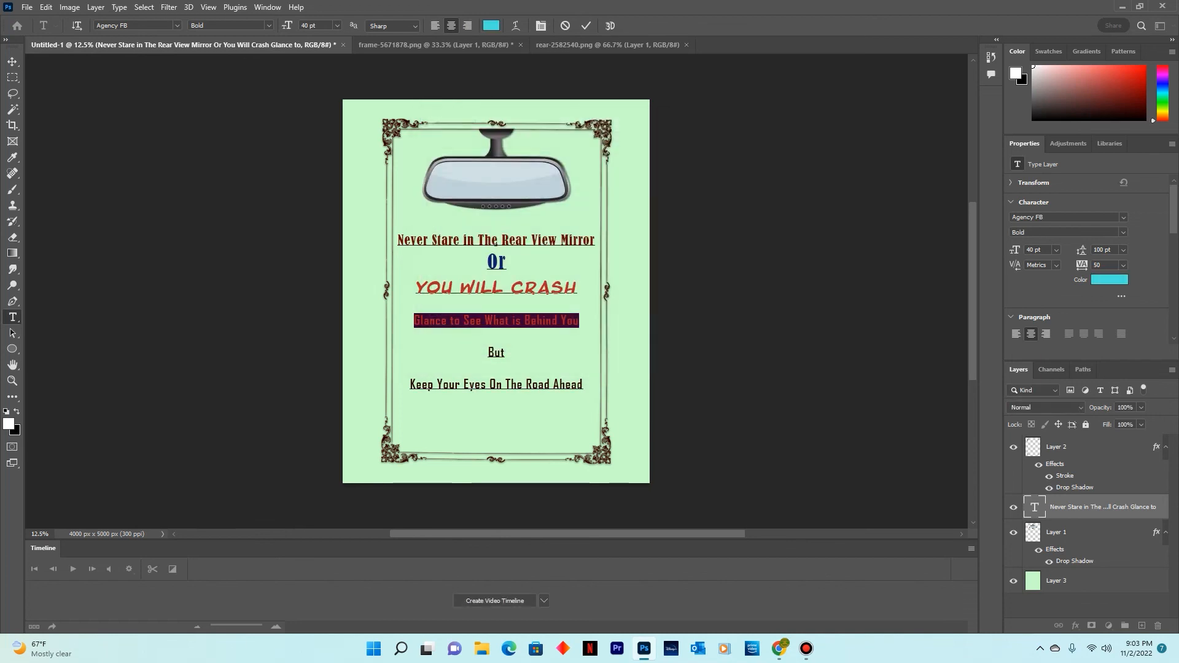
key(ctrl+Return)
key(v)
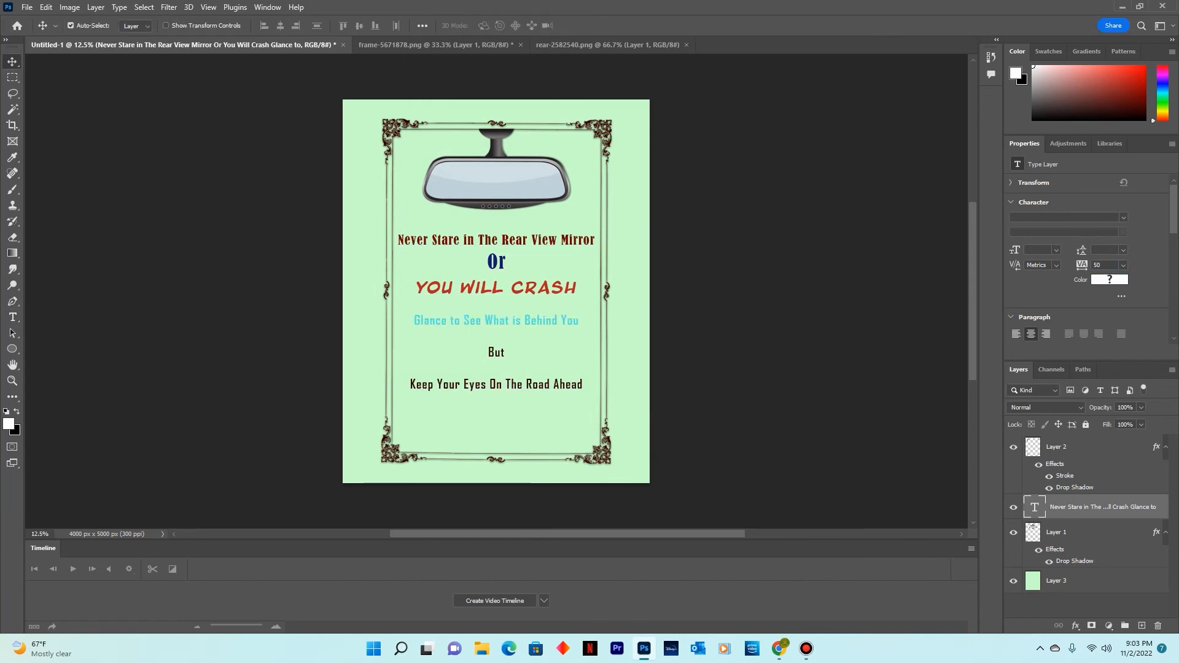
Recolor the "Glance to See What is Behind You" line dark gold, #a67f09, and commit the text edit
double_click(1035, 507)
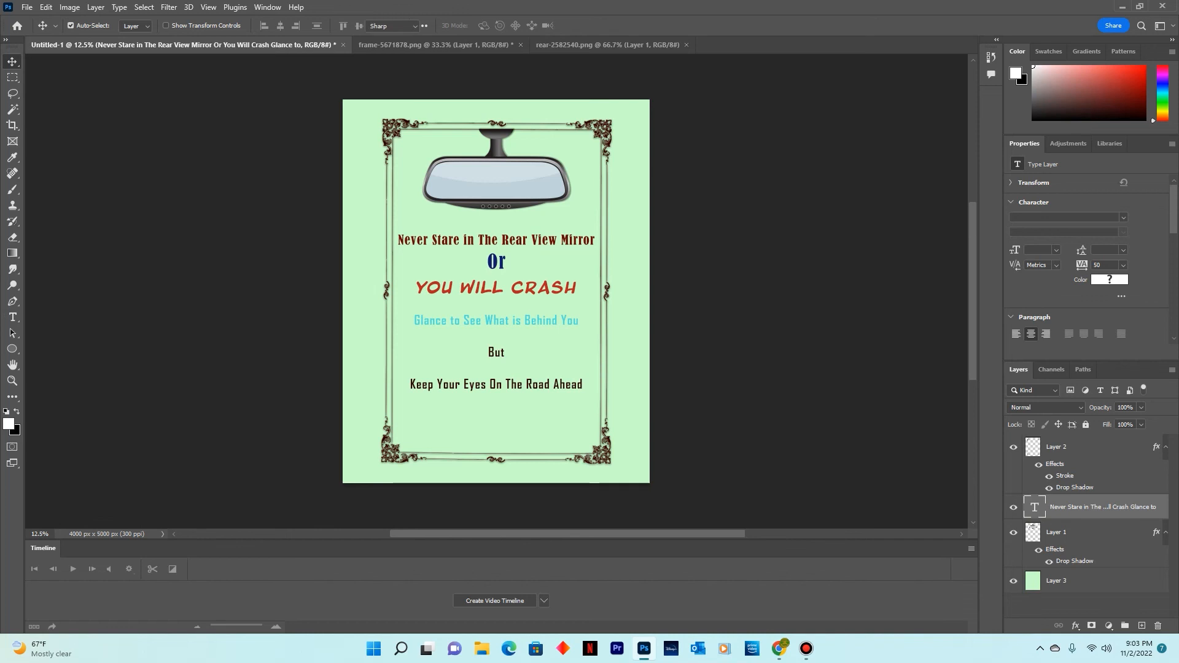
drag(579, 321, 414, 321)
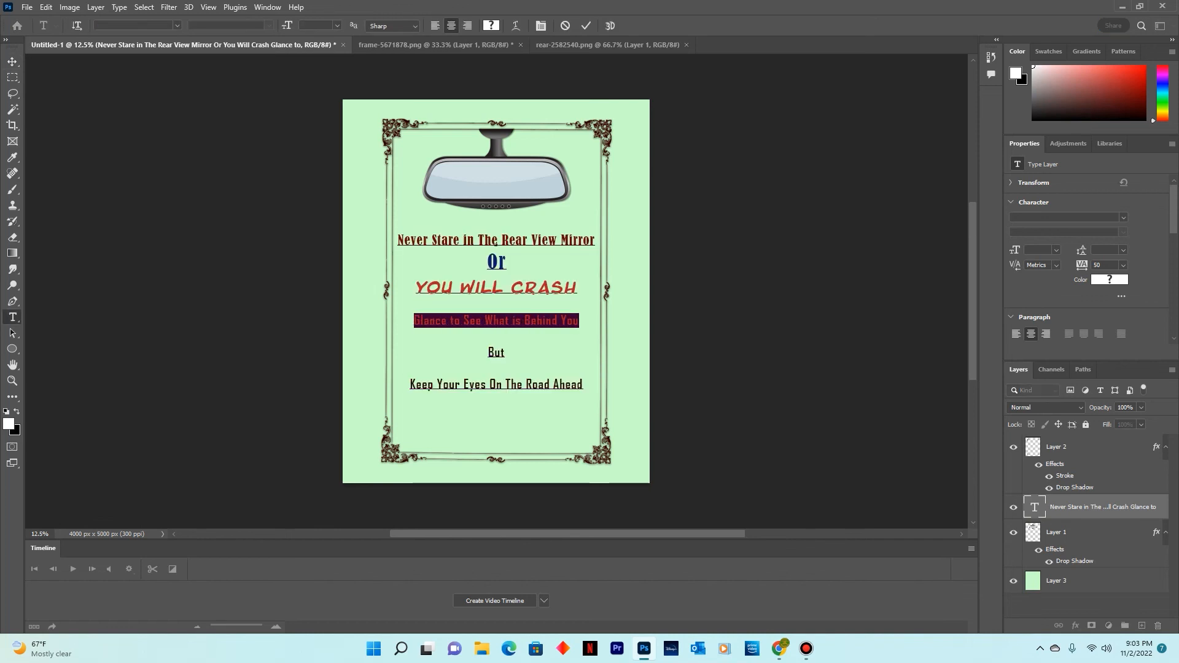
click(492, 25)
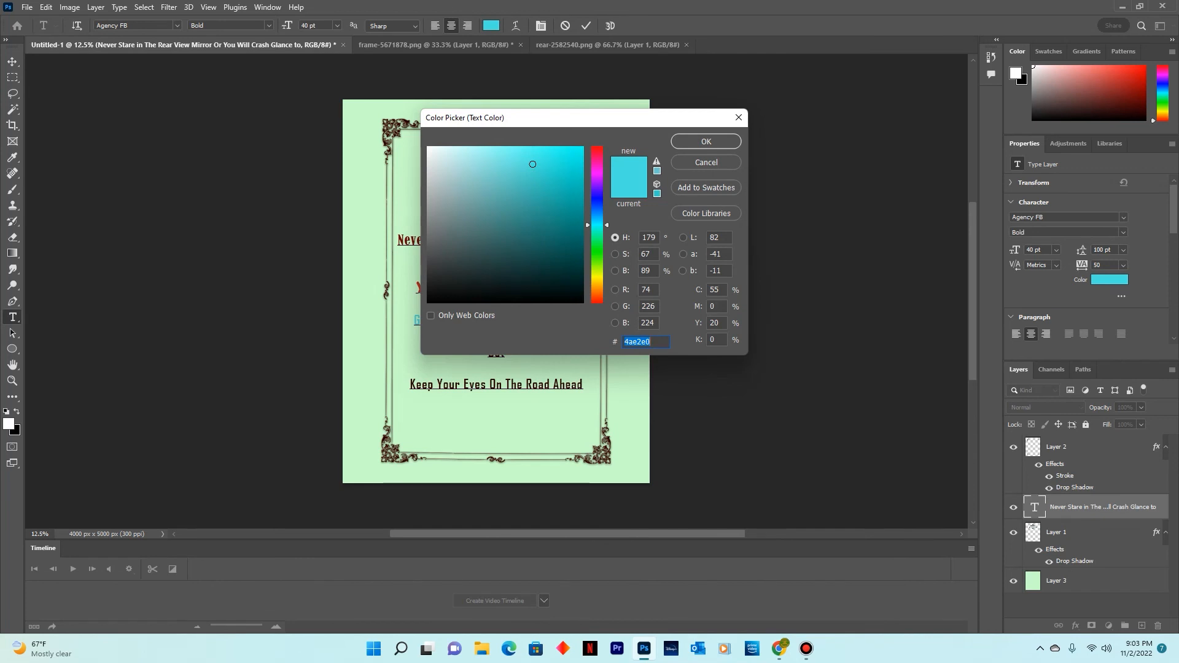
click(597, 283)
mouse_move(558, 191)
mouse_down()
mouse_move(573, 189)
mouse_move(555, 171)
mouse_move(576, 202)
mouse_up()
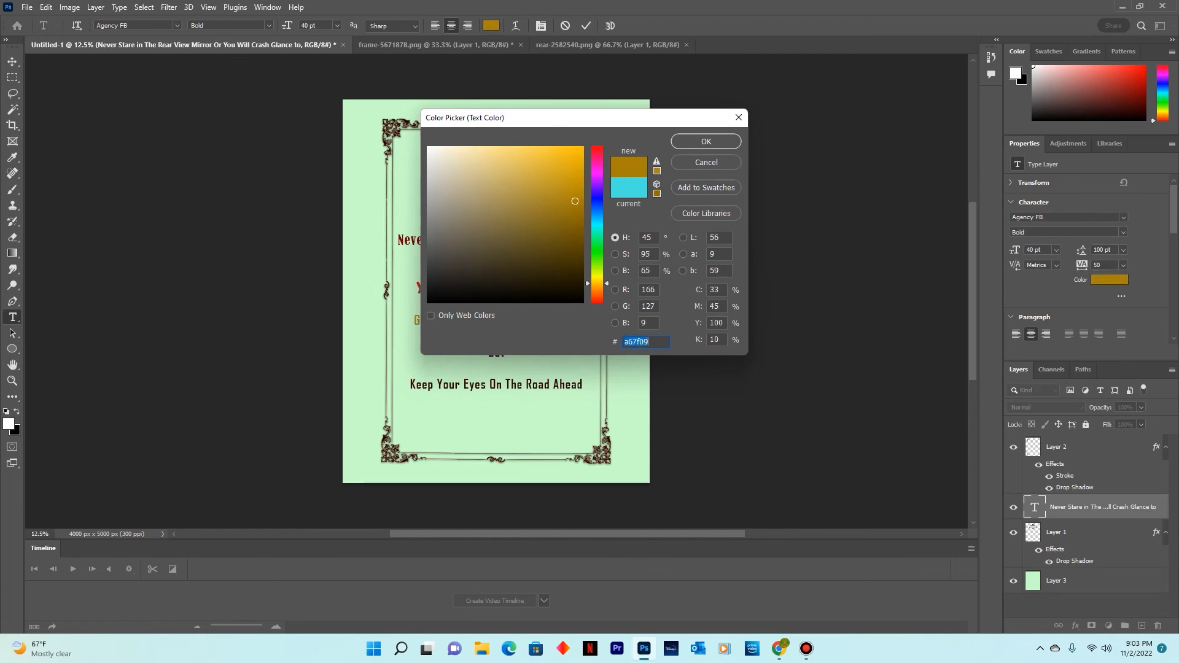
click(707, 141)
key(ctrl+Return)
key(v)
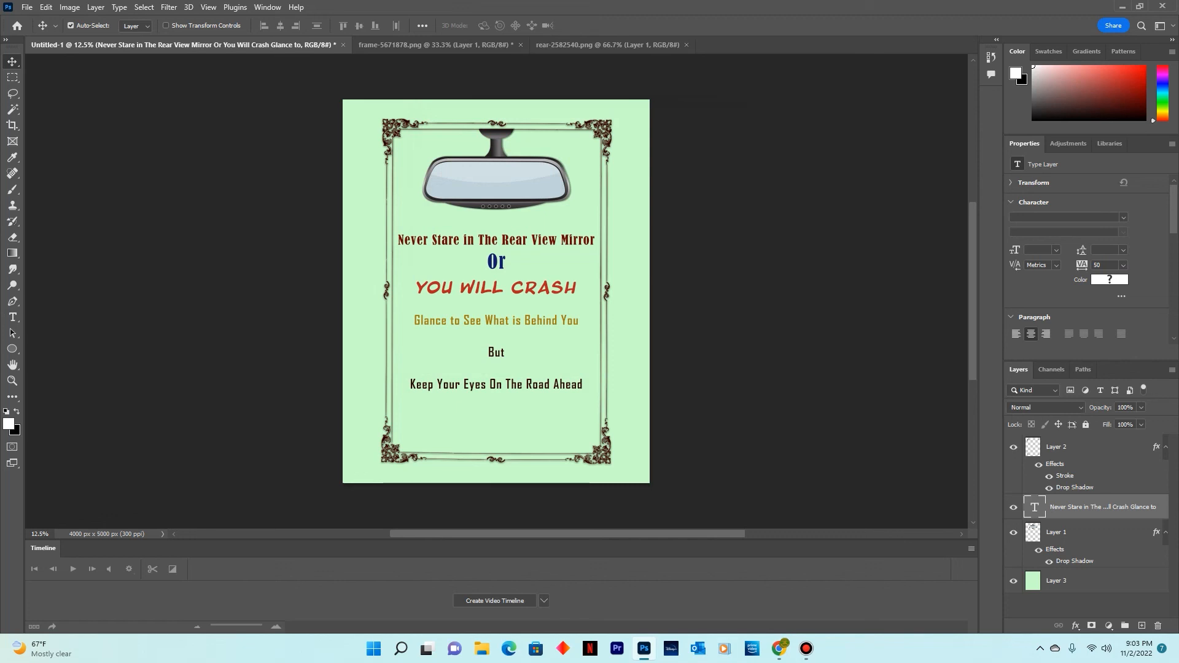
Replace the word "But" on the fifth line with uppercase "BUT"
double_click(497, 353)
double_click(496, 353)
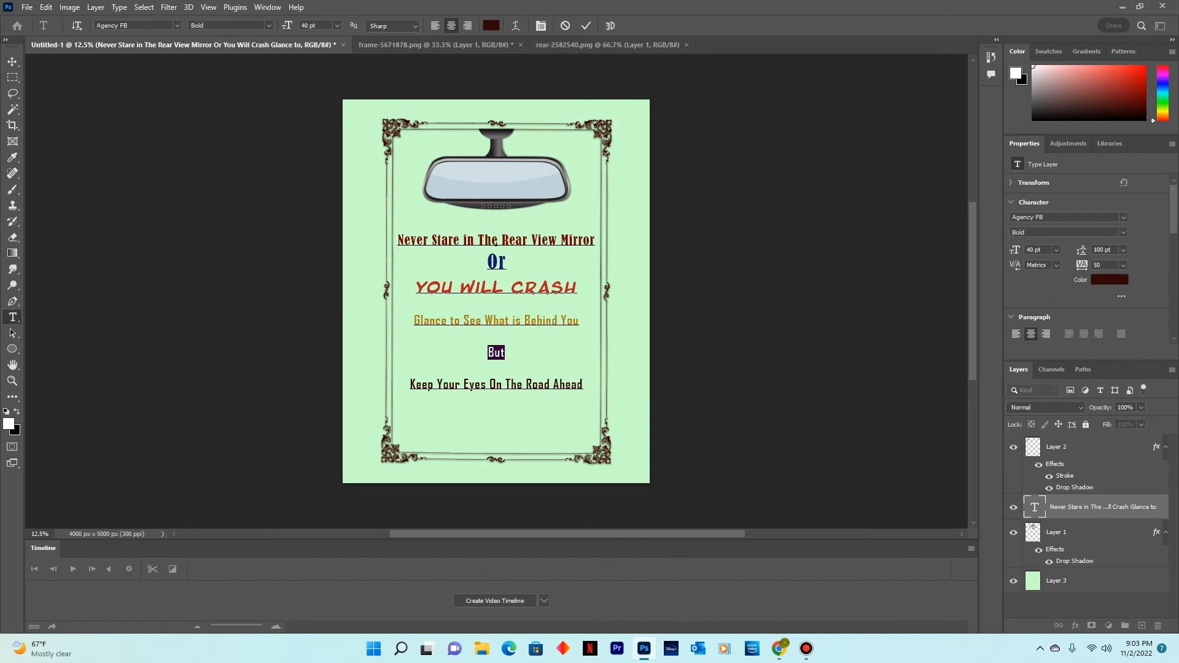
text(BUT)
key(shift+Home)
Check the font of the word "Or" and apply the same Bernard MT Condensed to "BUT"
double_click(497, 262)
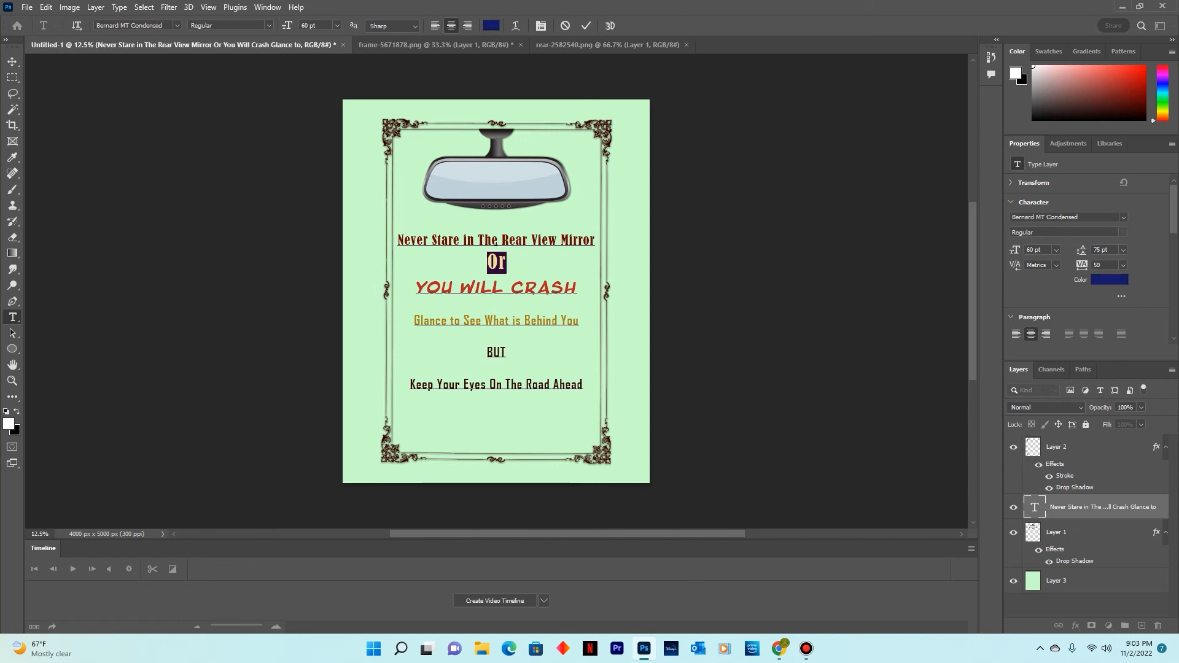
drag(507, 352, 488, 353)
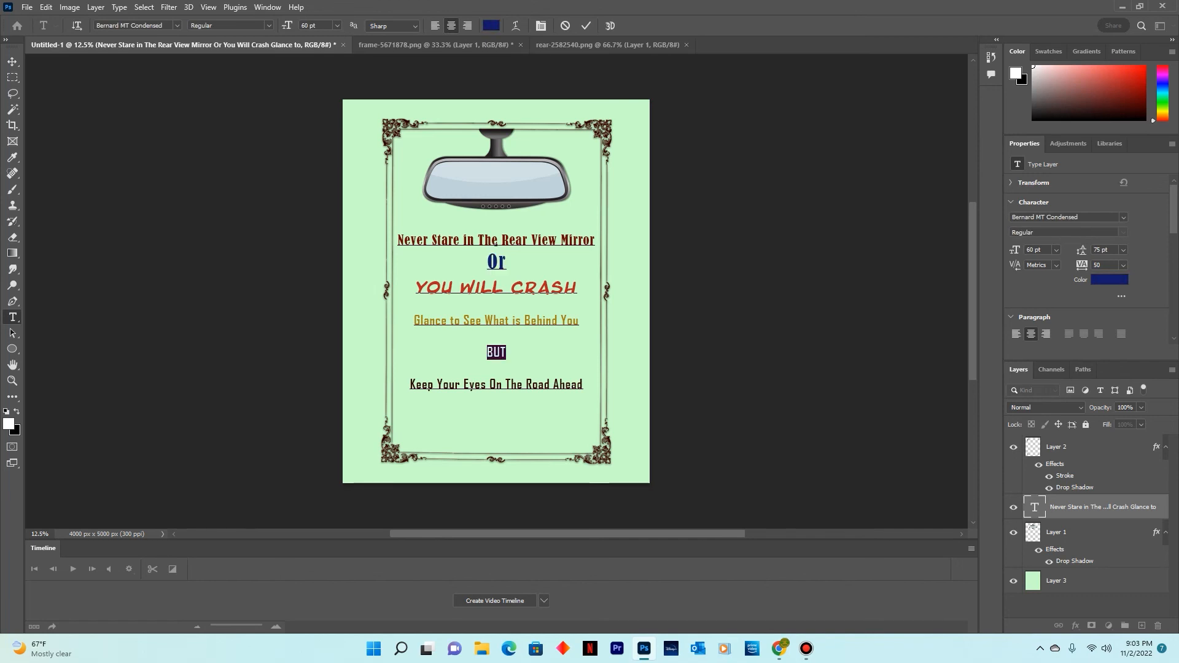
click(176, 26)
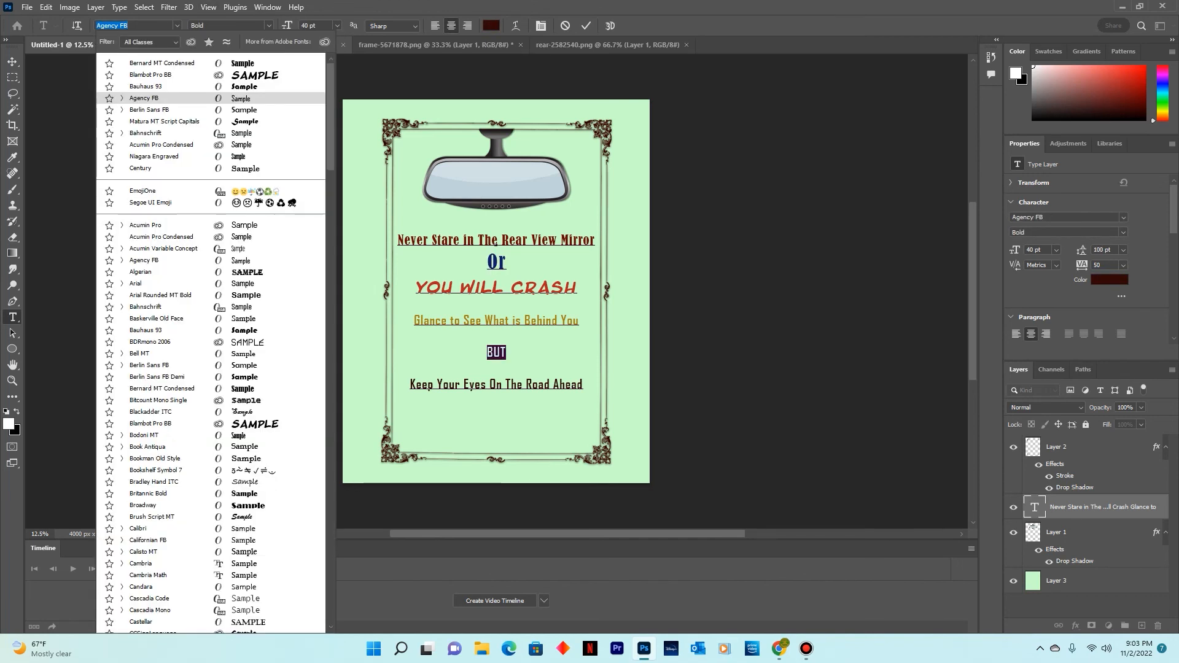
click(161, 63)
Color the word "BUT" dark navy blue, #131b6d, like the word "Or"
click(492, 26)
click(597, 200)
click(563, 220)
click(551, 205)
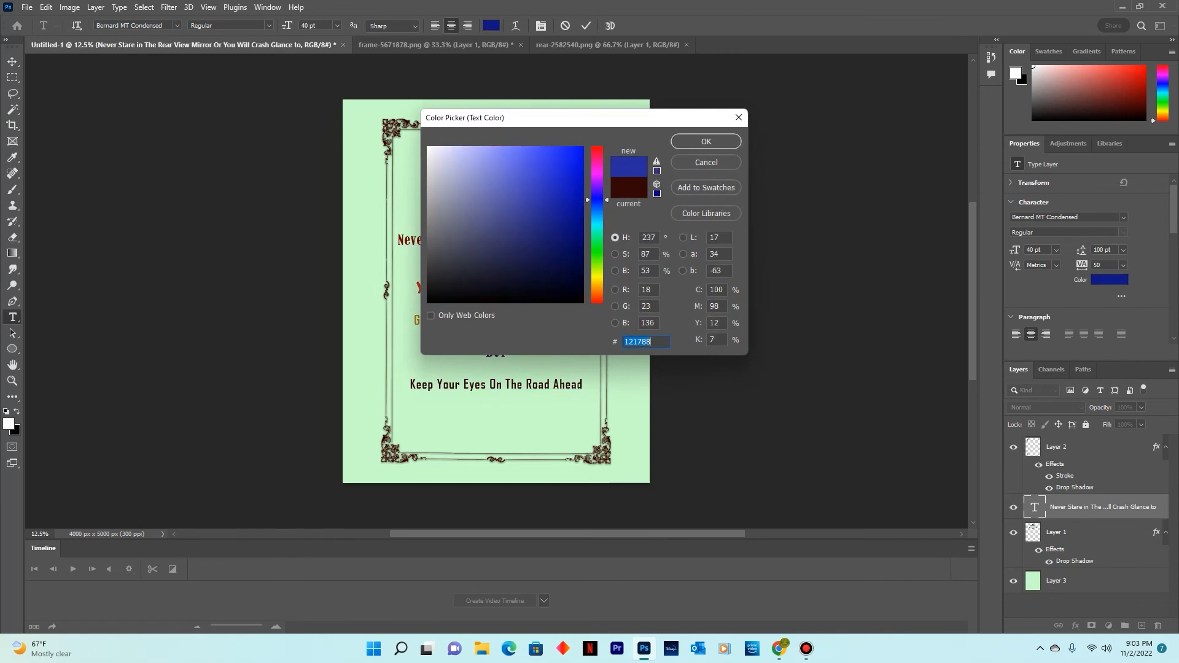
key(Return)
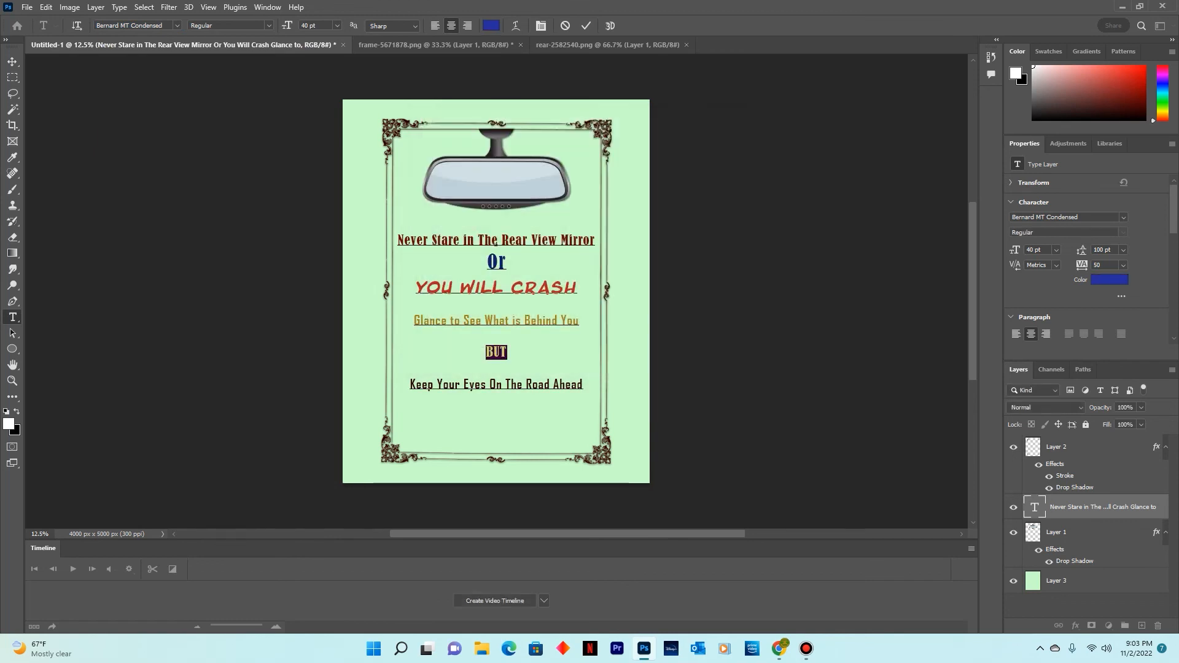
click(492, 26)
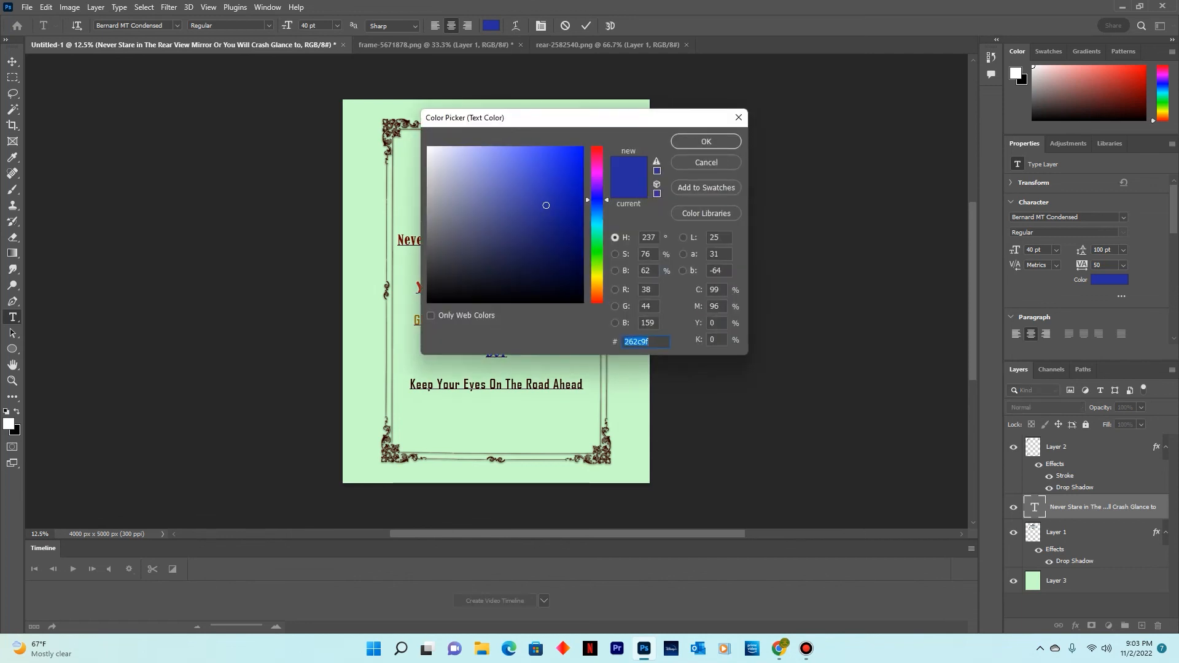
drag(553, 117, 710, 130)
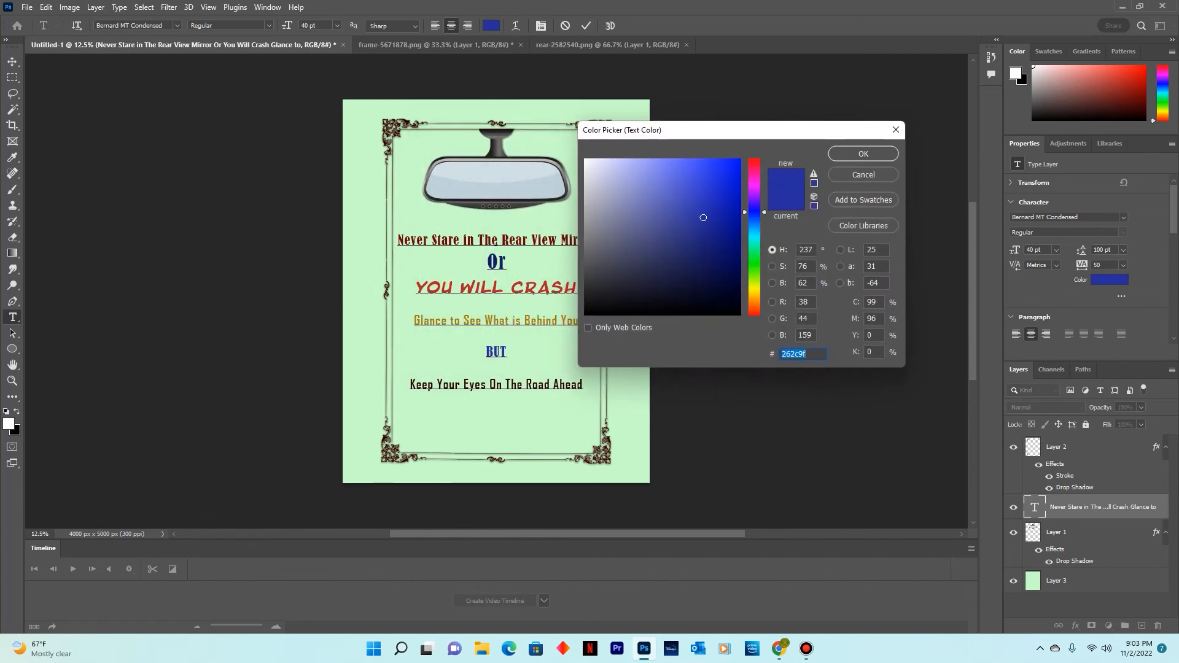
click(711, 248)
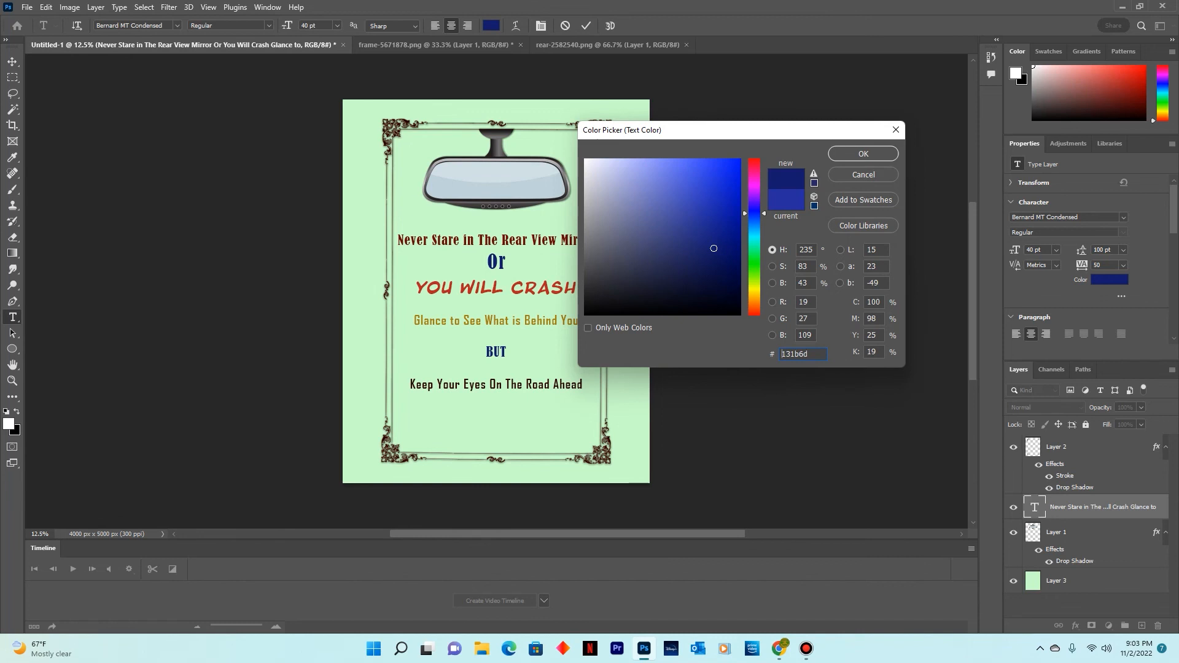
click(863, 153)
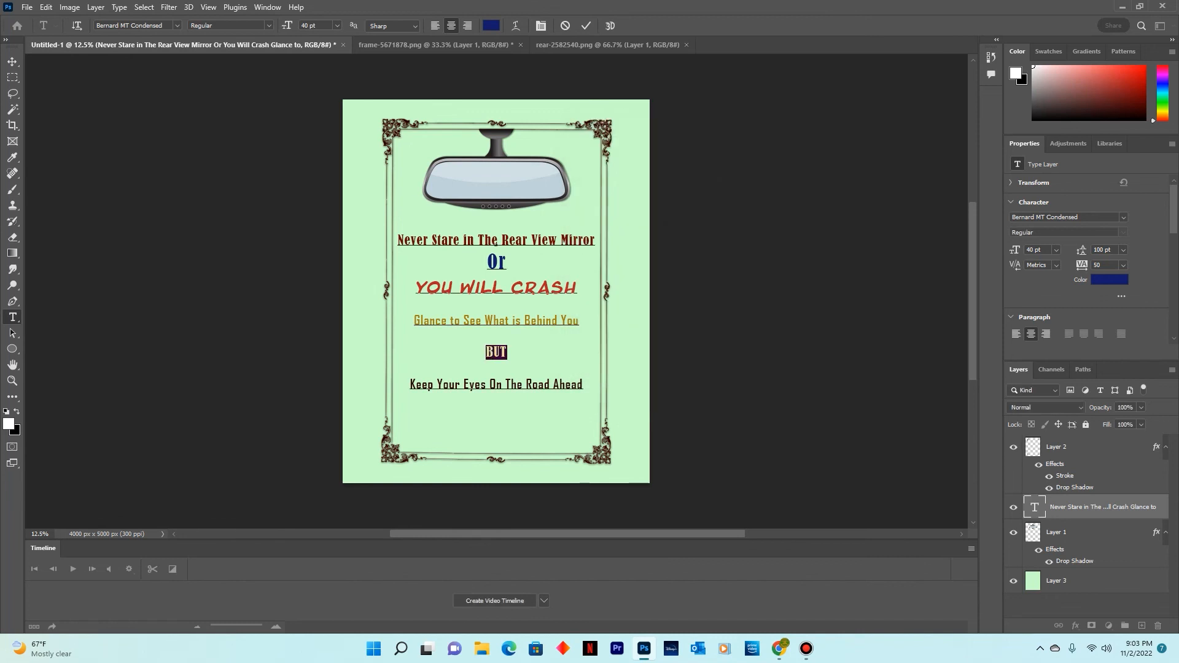
Set the word "BUT" to 60 pt and commit the text edit
click(337, 25)
click(324, 172)
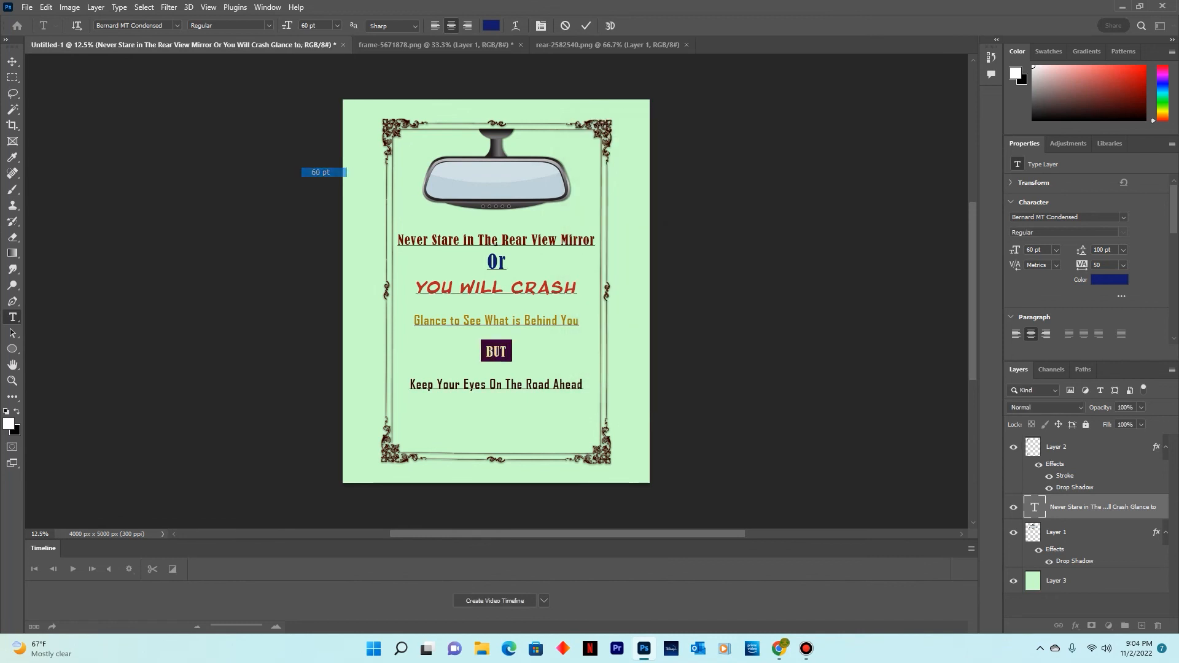
click(12, 62)
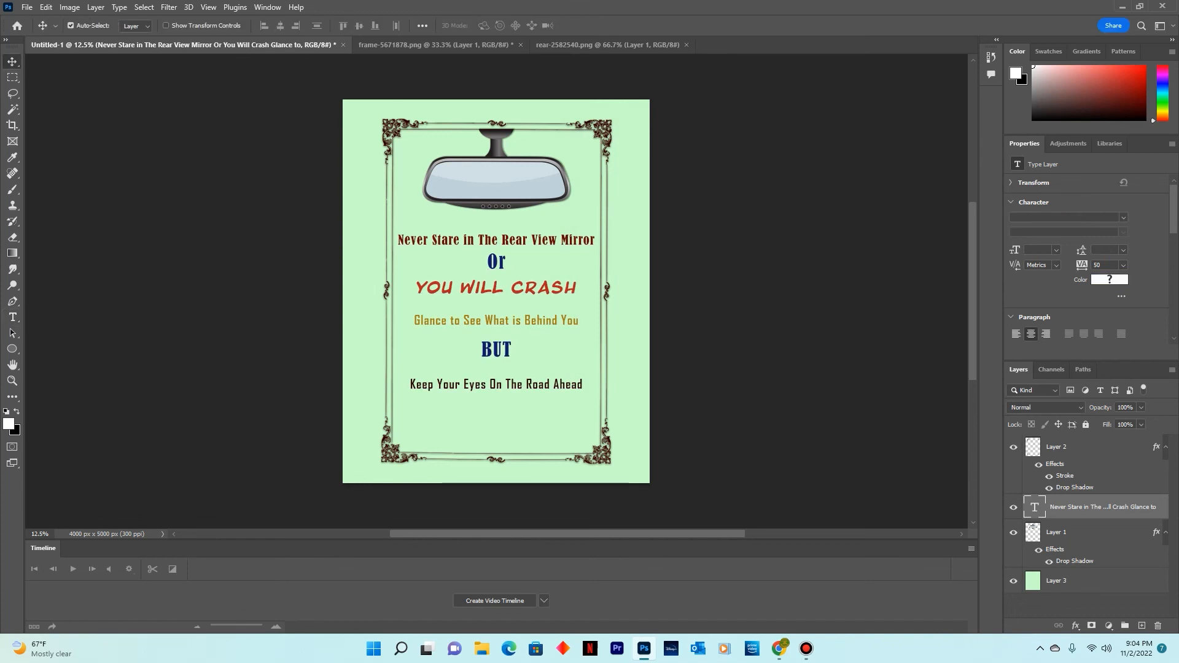
Color the "Keep Your Eyes On The Road Ahead" line bright red, #ee100b, and deselect the text
double_click(566, 385)
drag(583, 385, 409, 385)
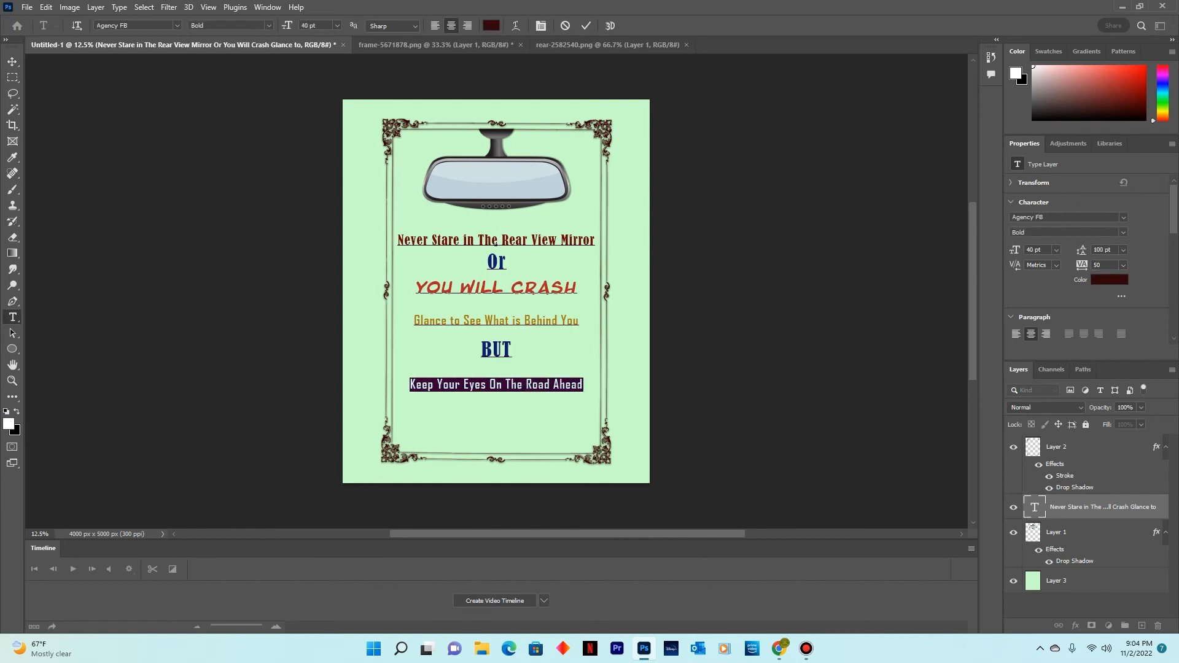
click(491, 26)
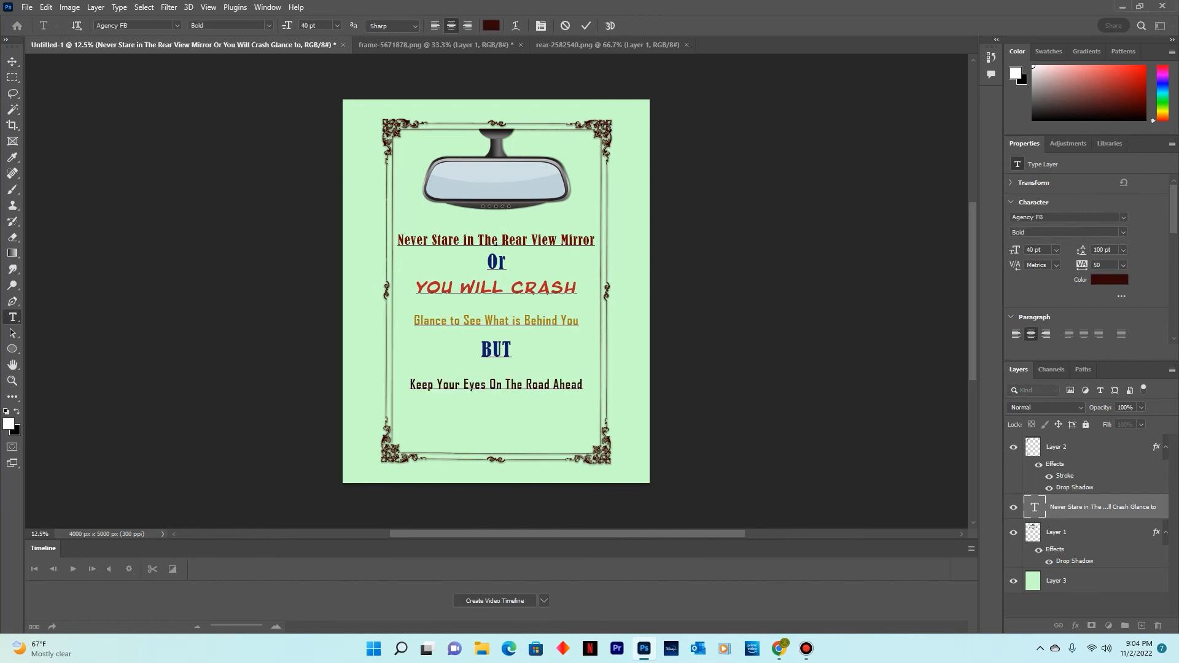
text(ee100b)
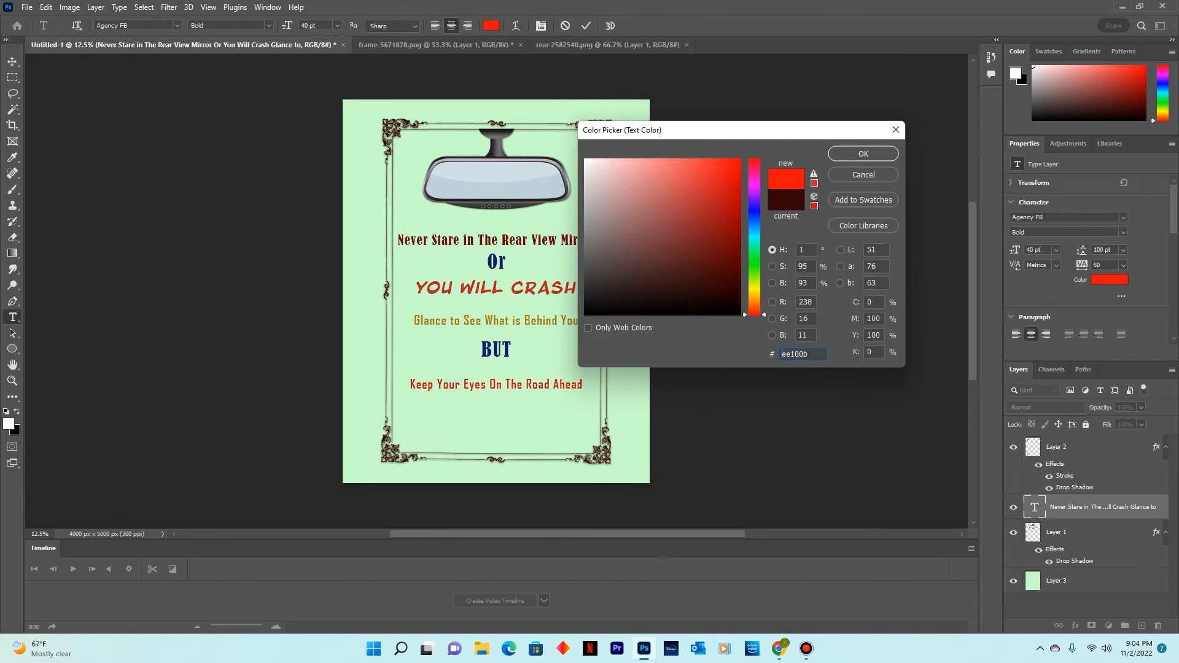
key(Return)
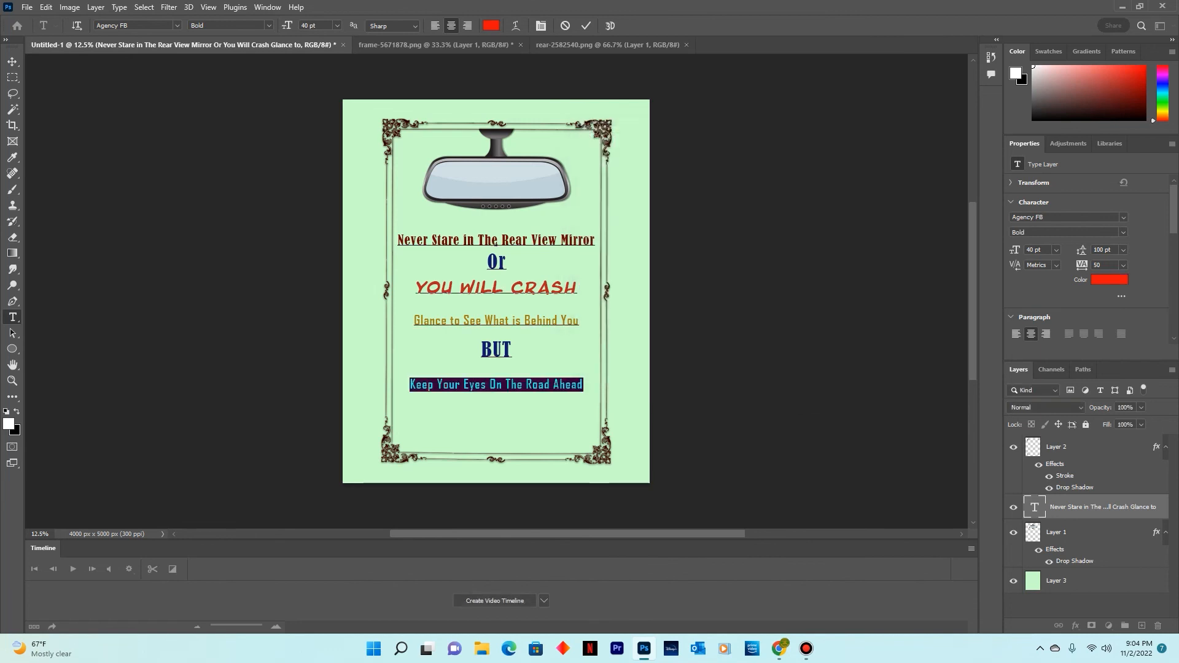
click(583, 385)
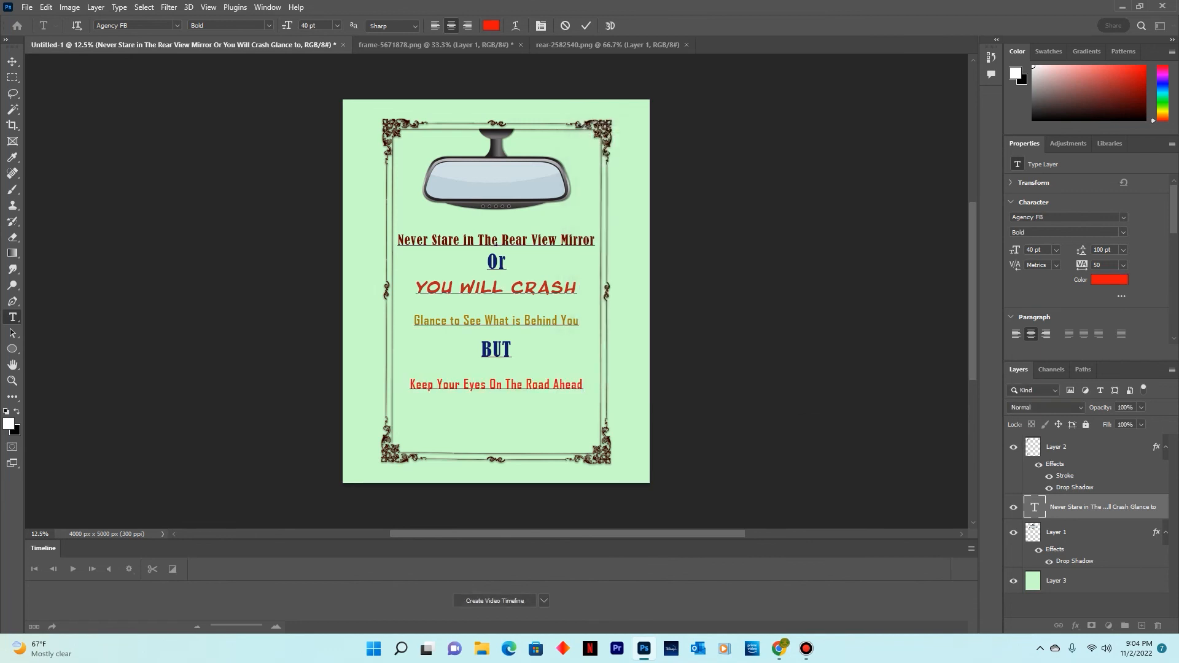
Set the "Keep Your Eyes On The Road Ahead" line to 48 pt
key(shift+Home)
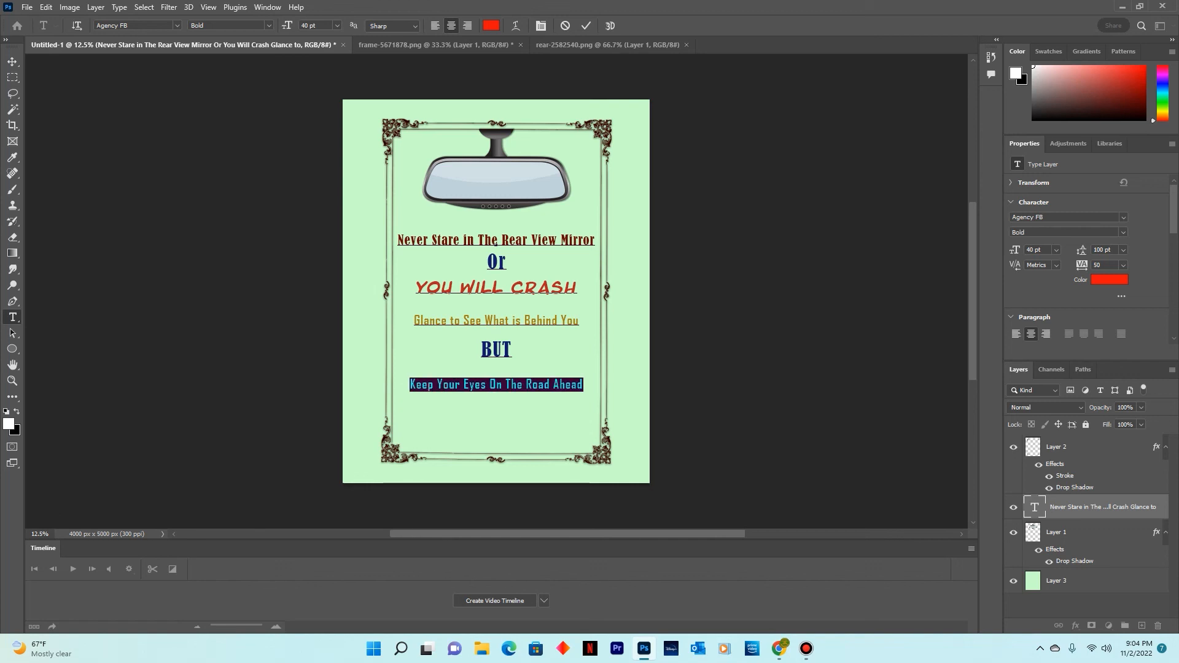
click(337, 25)
click(323, 162)
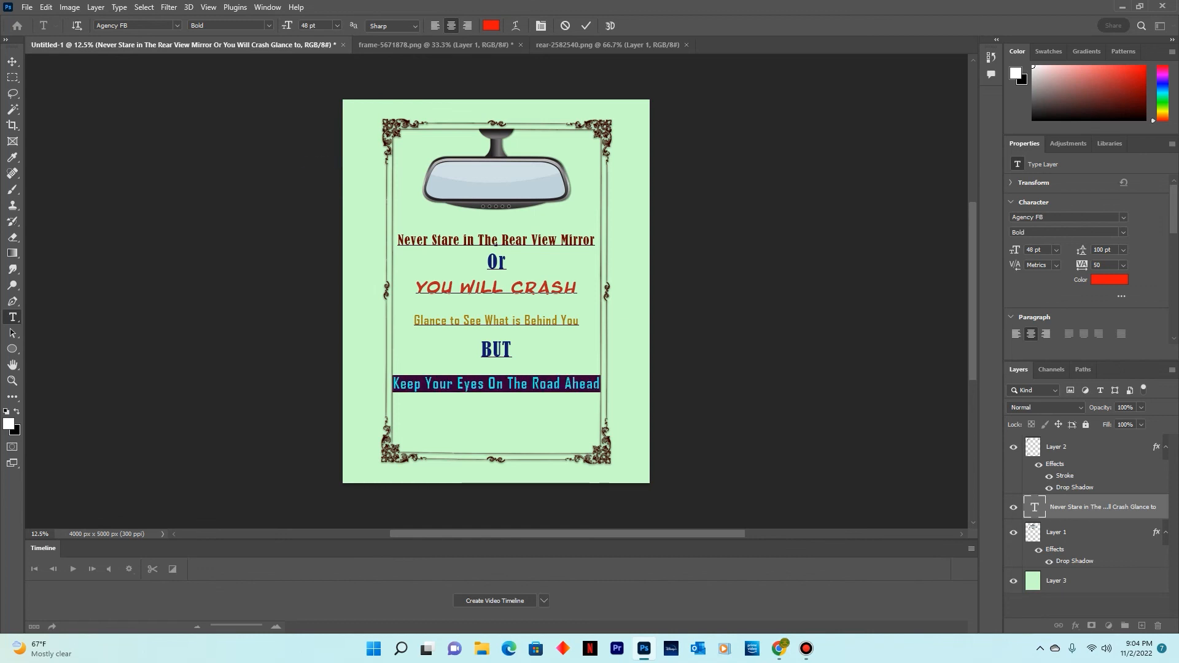
Browse fonts for the "Keep Your Eyes On The Road Ahead" line and apply Ethnocentric
click(177, 26)
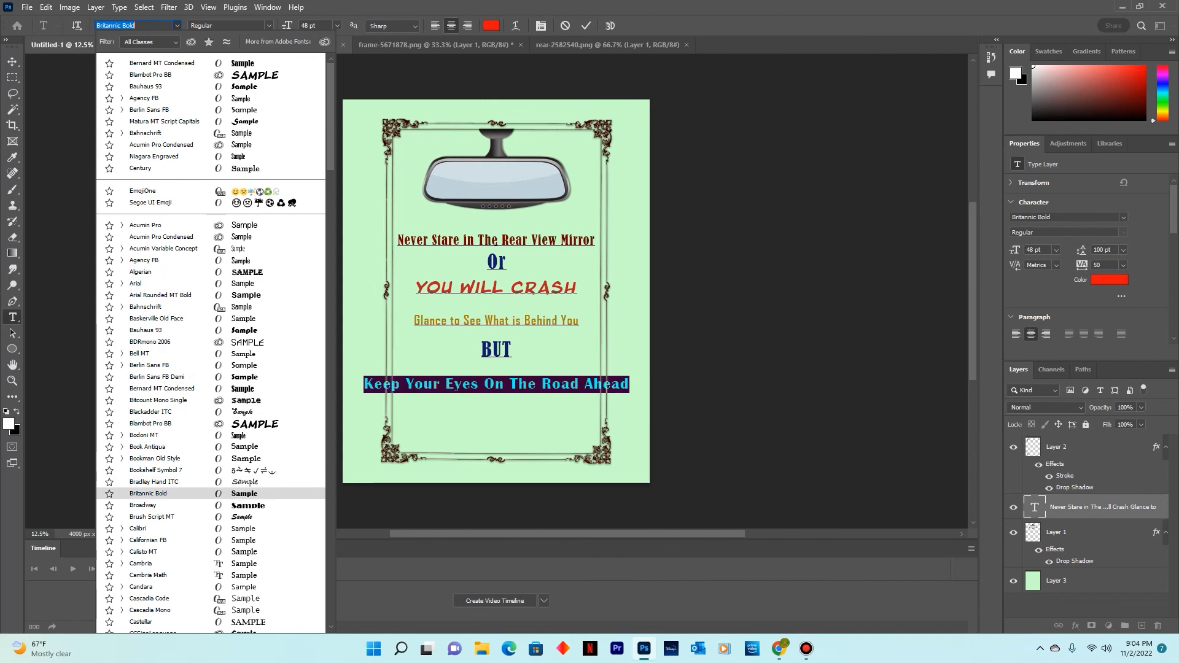
key(Down)
key(Down)
key(Down)
key(Down)
key(Down)
key(Down)
key(Down)
key(Down)
key(Down)
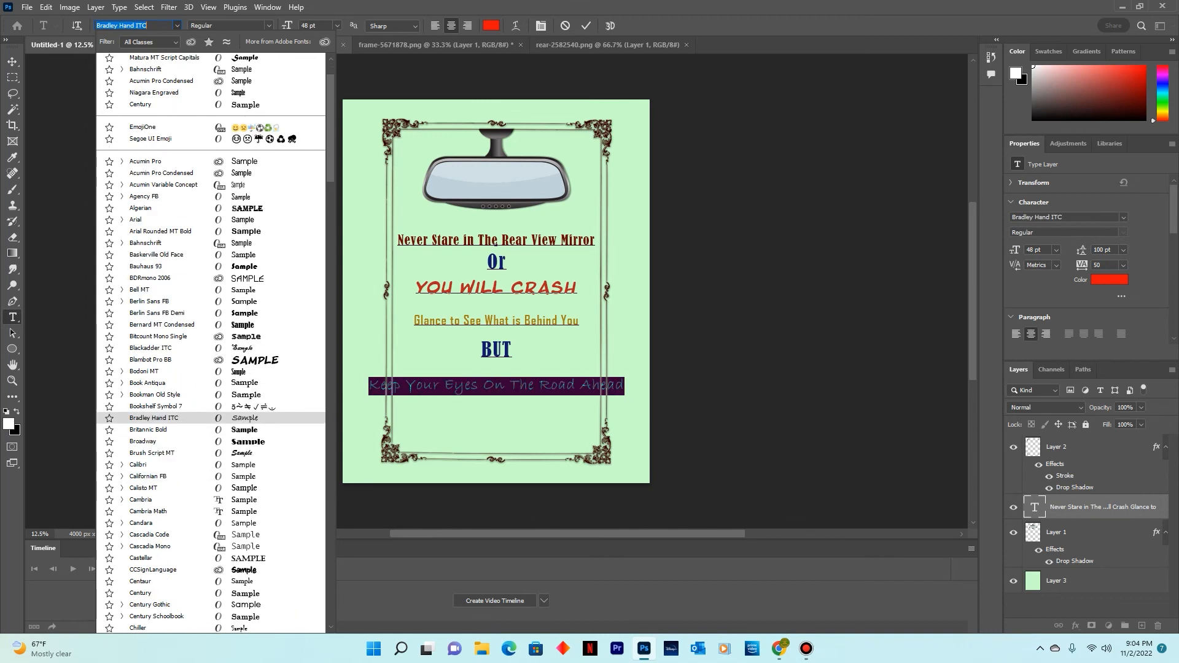
key(Down)
key(Down)
key(Down)
key(Down)
key(Down)
key(Down)
key(Down)
key(Down)
key(Down)
key(Down)
key(Down)
key(Down)
key(Down)
key(Down)
key(Down)
key(Down)
key(Down)
key(Down)
key(Down)
key(Down)
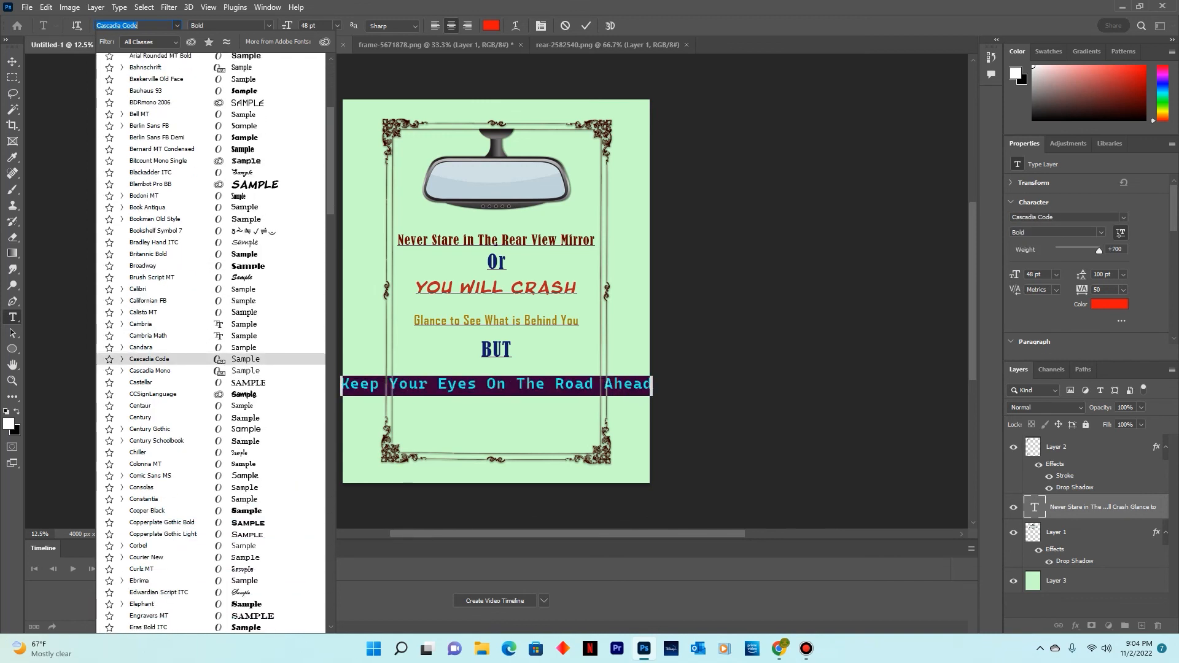
key(Down)
key(Down)
key(Down)
key(Down)
key(Down)
key(Down)
key(Down)
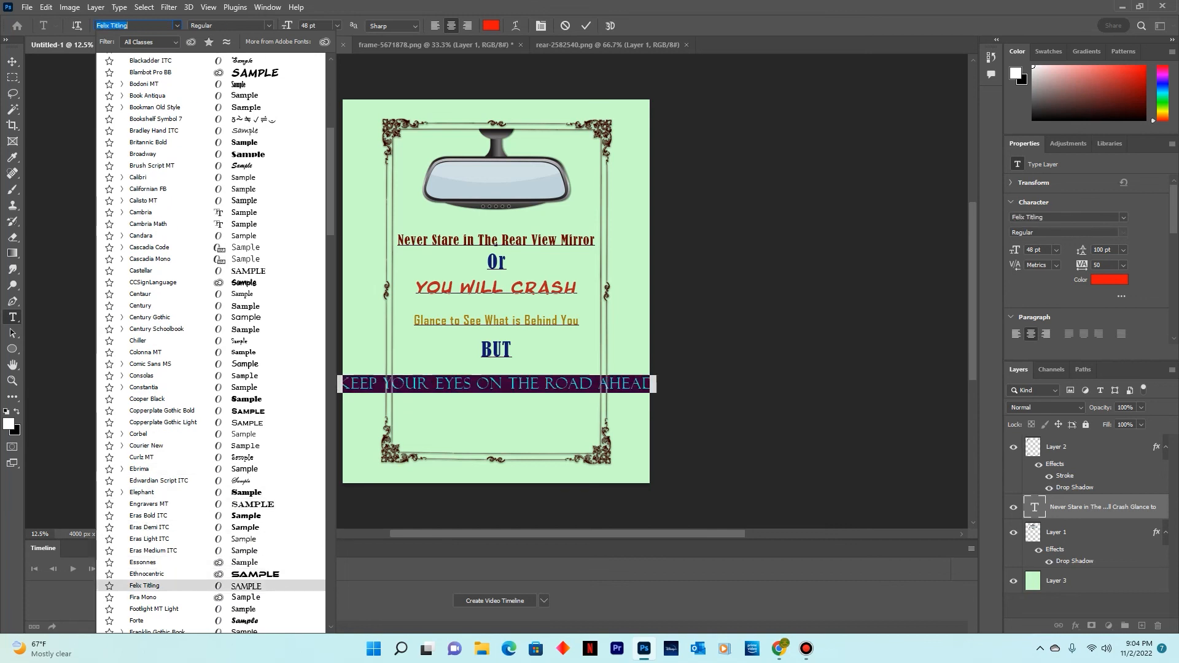
key(Return)
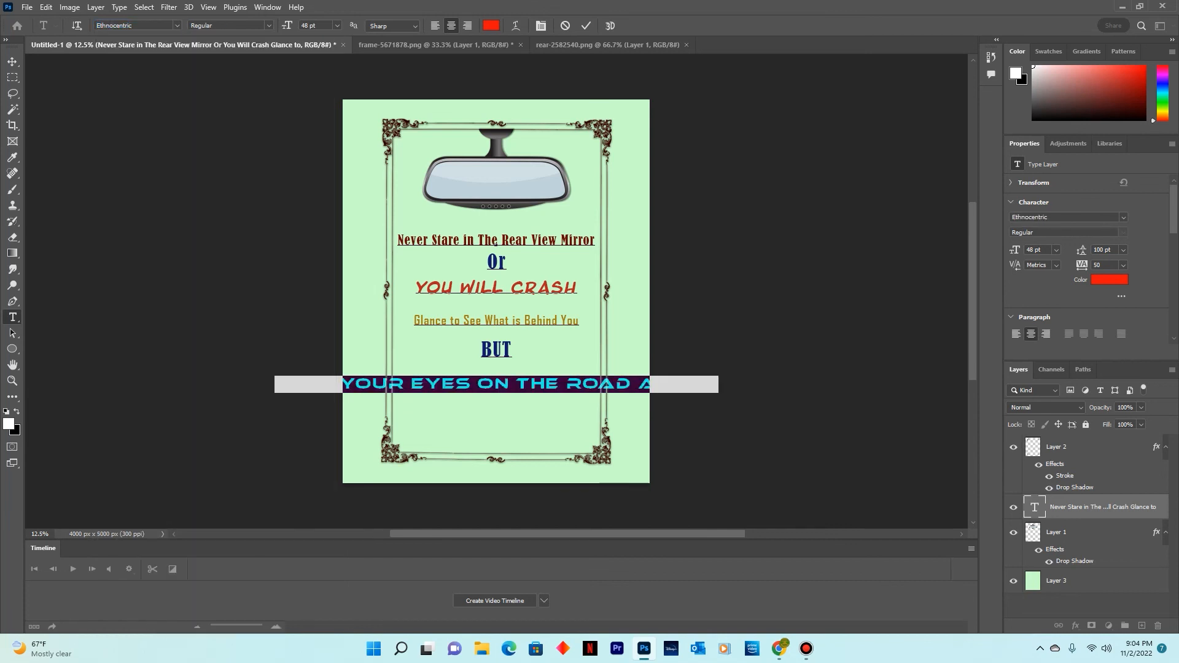
Try the whole quote at 30 pt and undo the size change
click(495, 244)
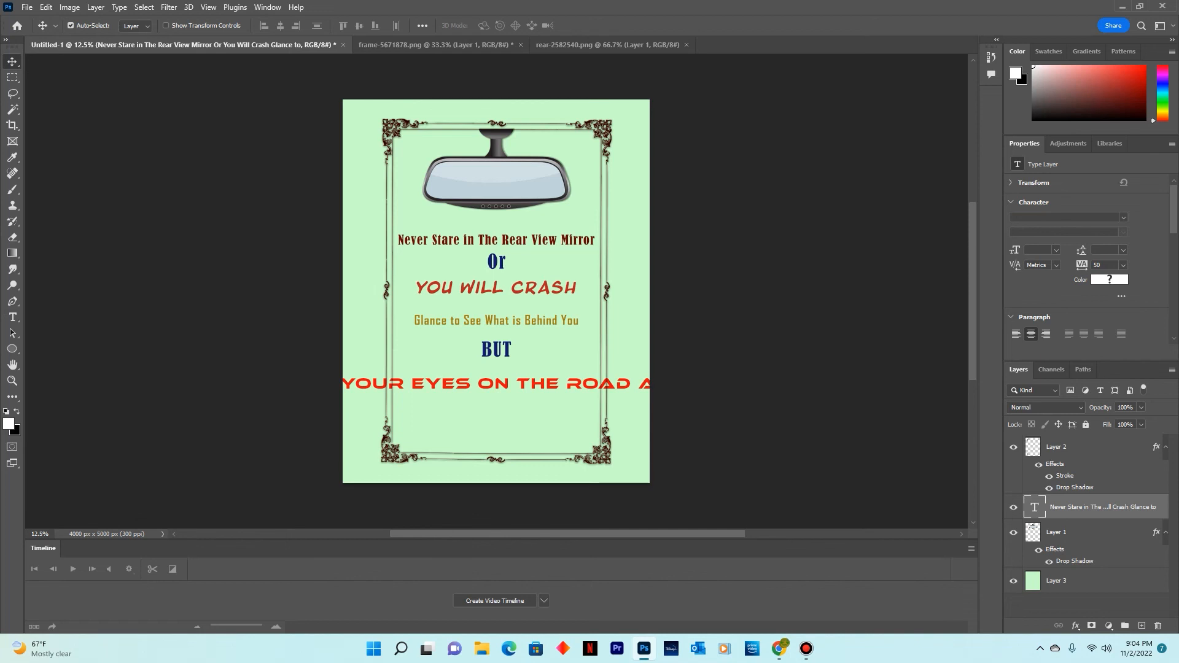
key(ctrl+a)
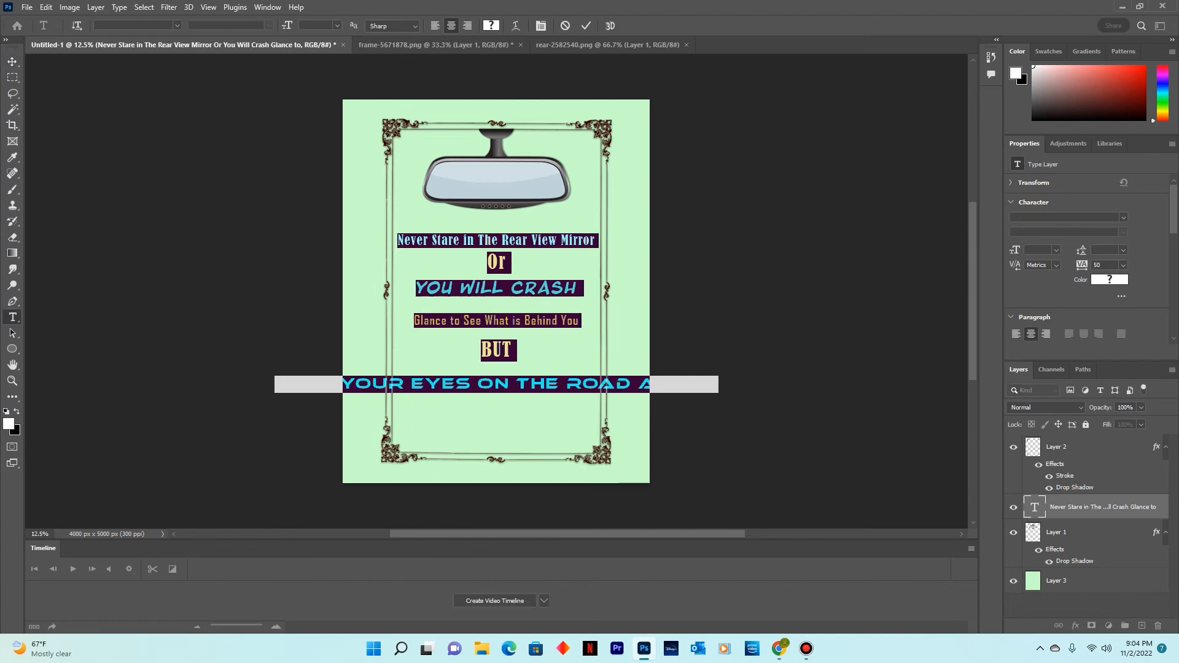
click(337, 25)
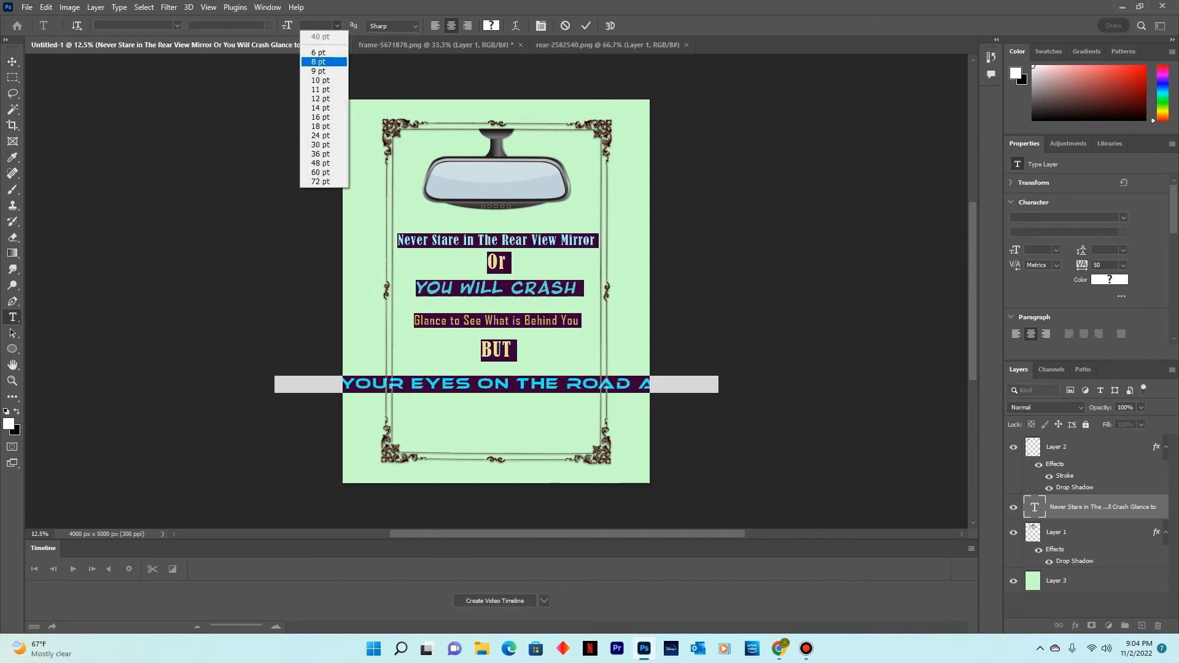
click(320, 144)
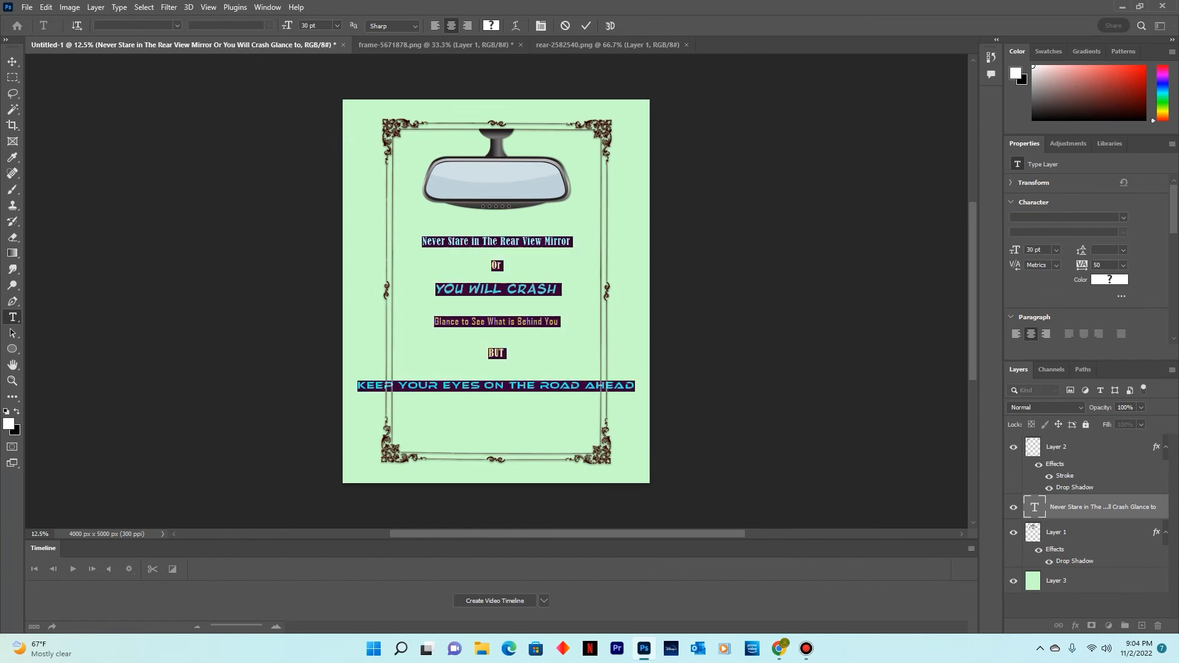
key(ctrl+z)
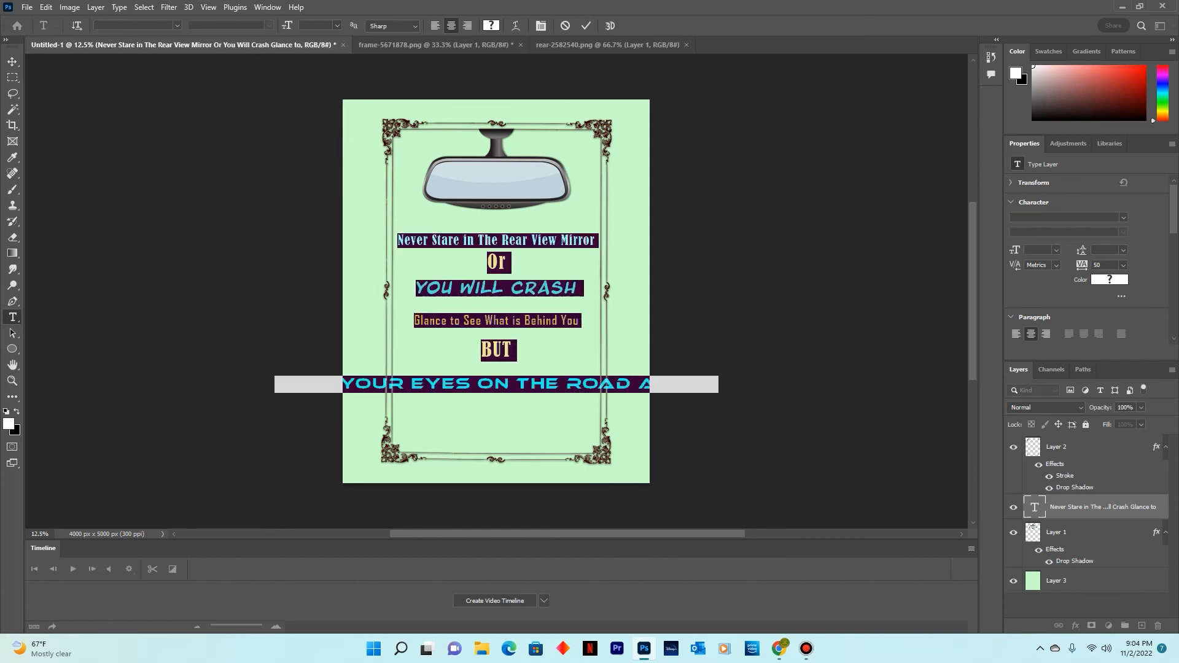
Reduce only the red "Keep Your Eyes On The Road Ahead" line to 24 pt, and then set it to 36 pt
click(717, 384)
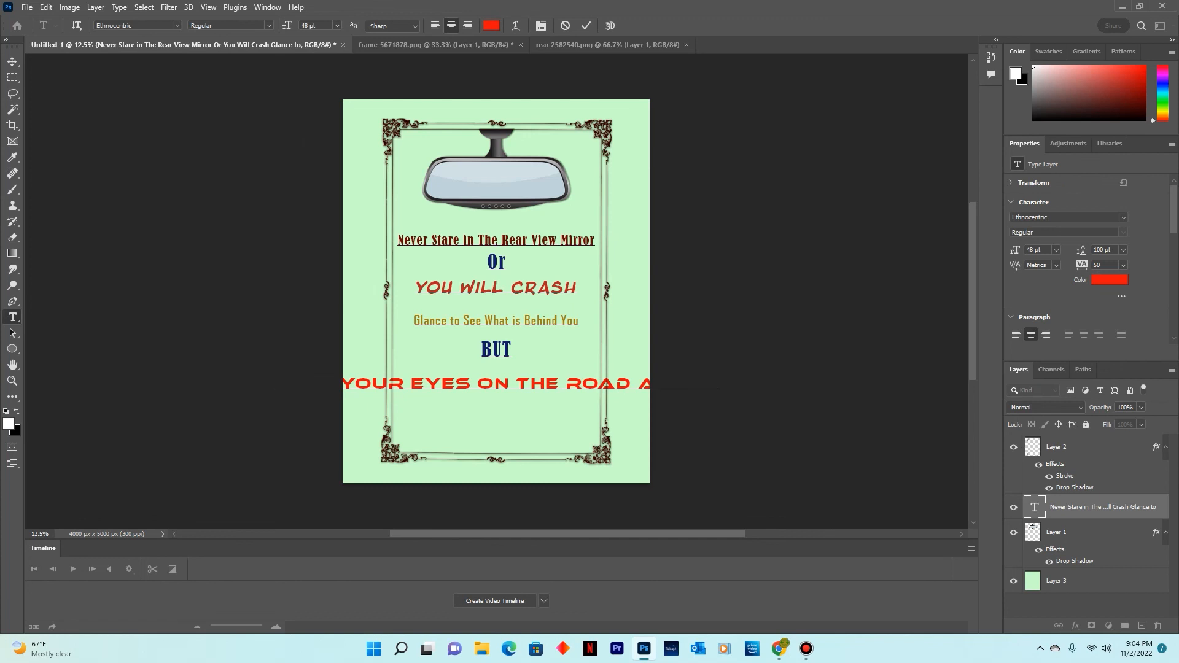
drag(718, 384, 275, 384)
click(337, 25)
click(325, 135)
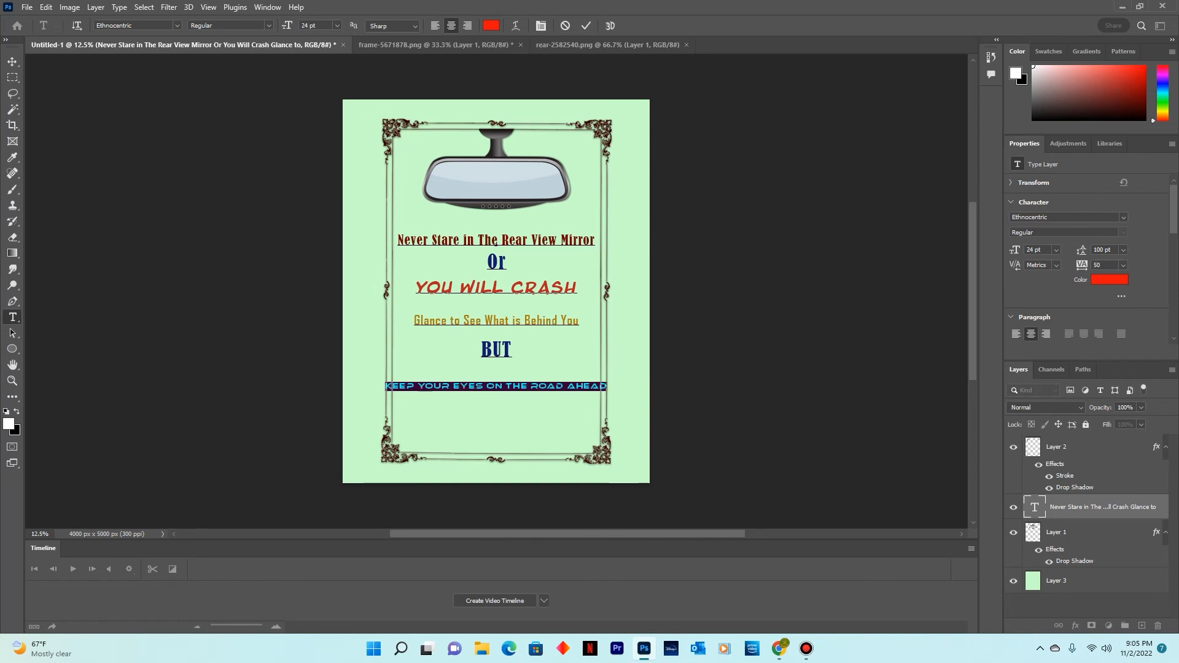
click(336, 25)
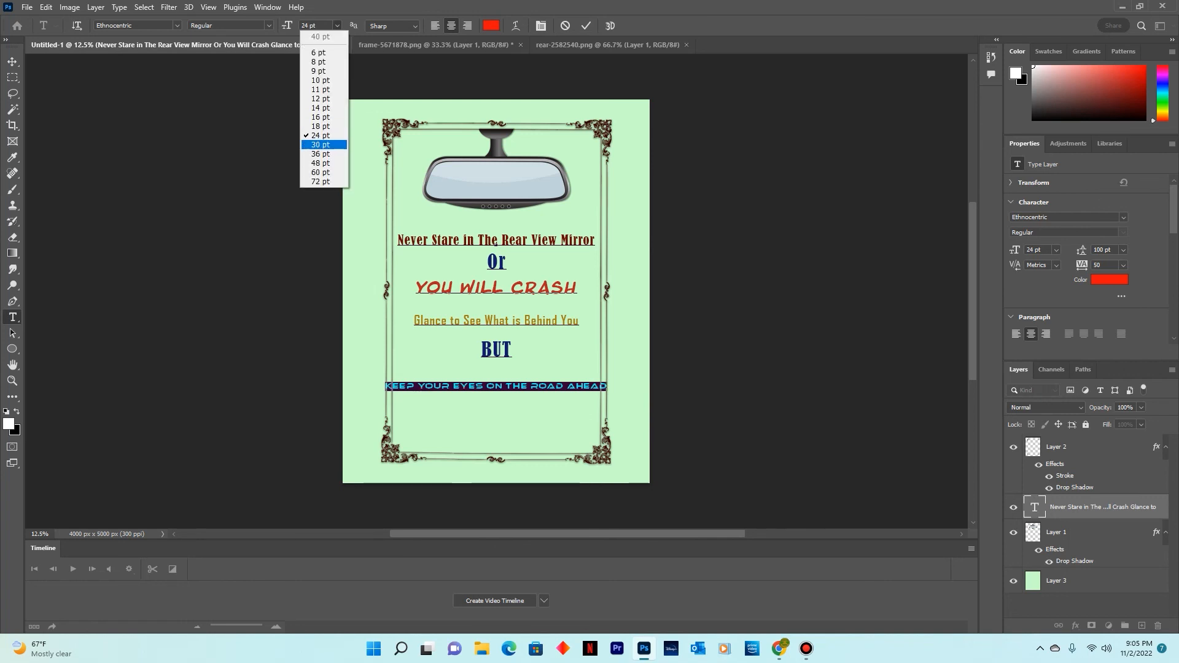
click(320, 154)
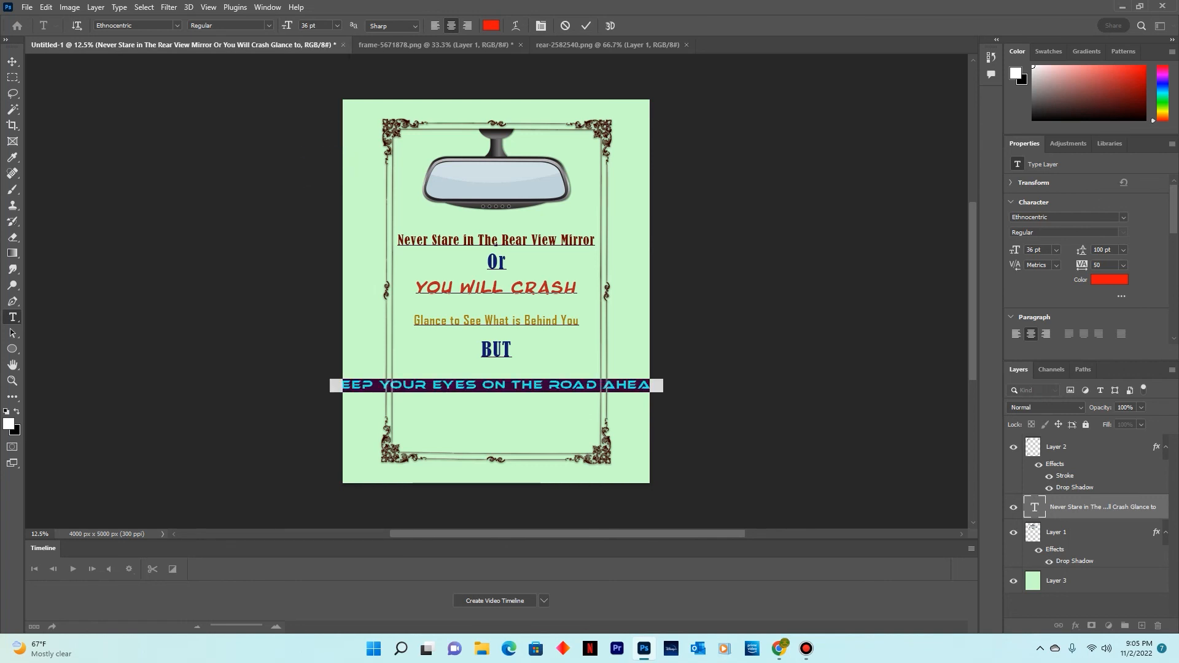
Break the red line before "The Road Ahead" and set both resulting lines to 48 pt
click(510, 386)
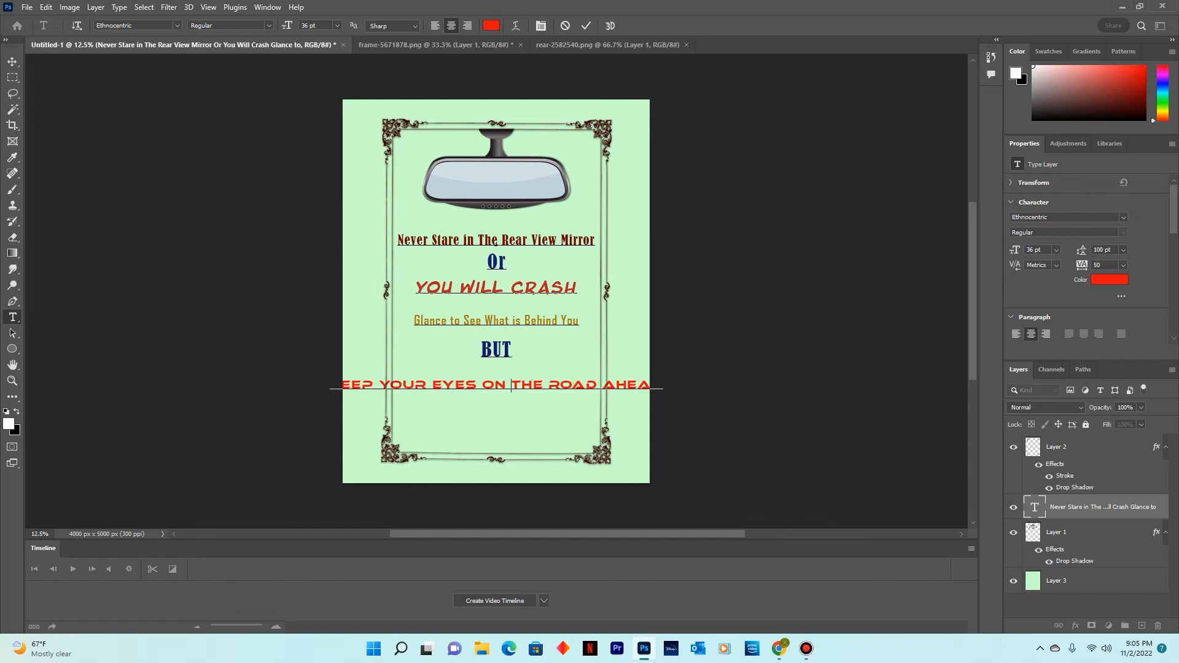
key(Return)
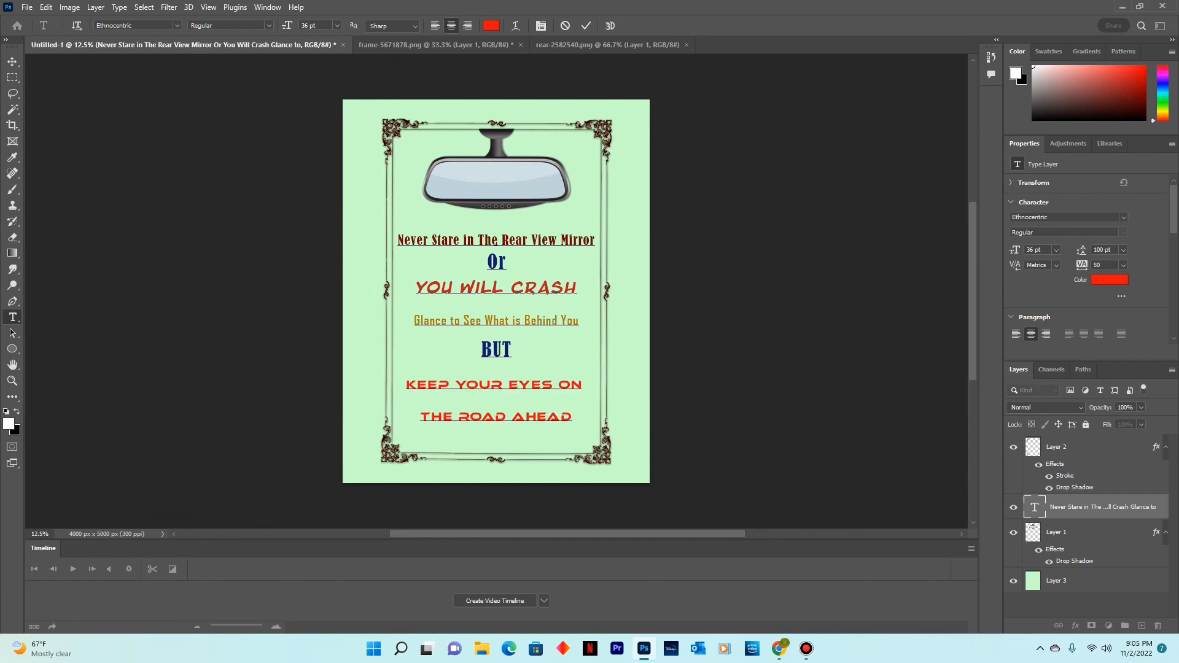
drag(572, 417, 407, 385)
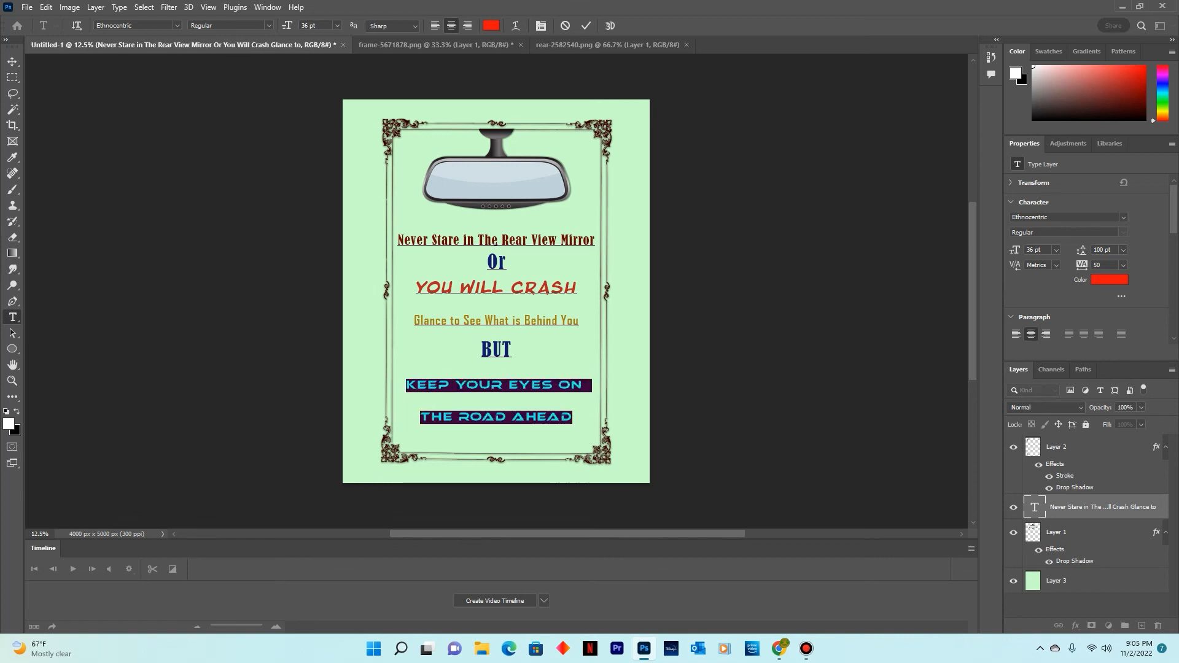
click(337, 26)
click(324, 163)
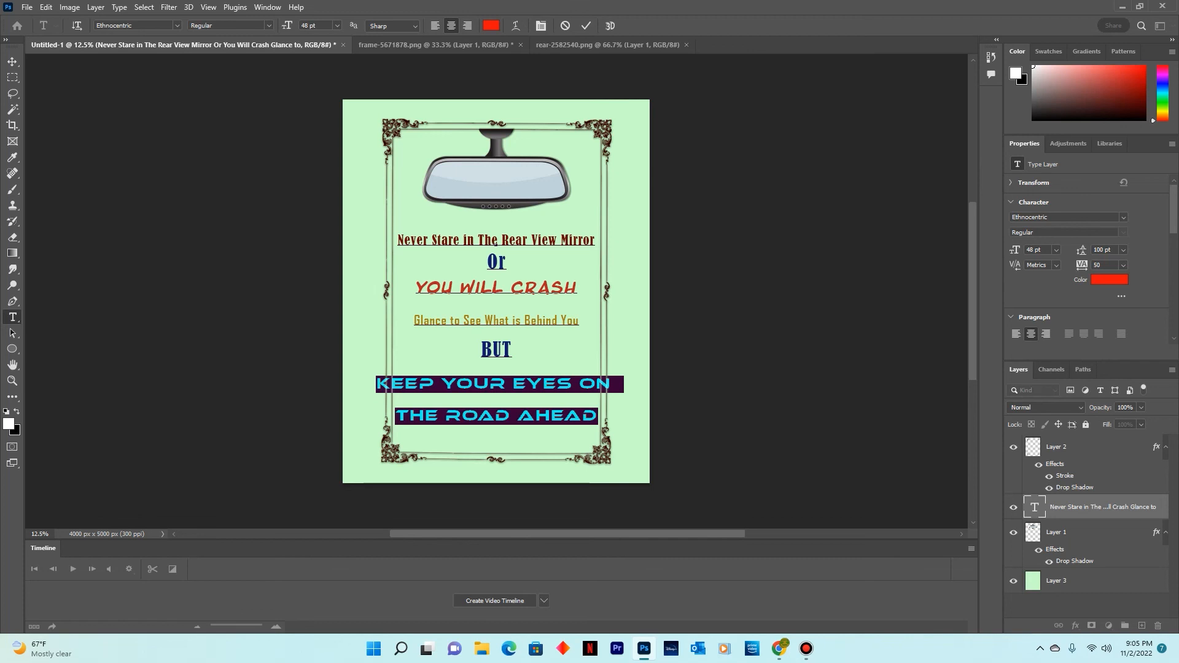
Change the two red lines' font to Gill Sans Ultra Bold Condensed and commit the text edit
click(269, 25)
click(269, 26)
click(177, 25)
scroll(176, 80, up, 5)
scroll(185, 443, down, 10)
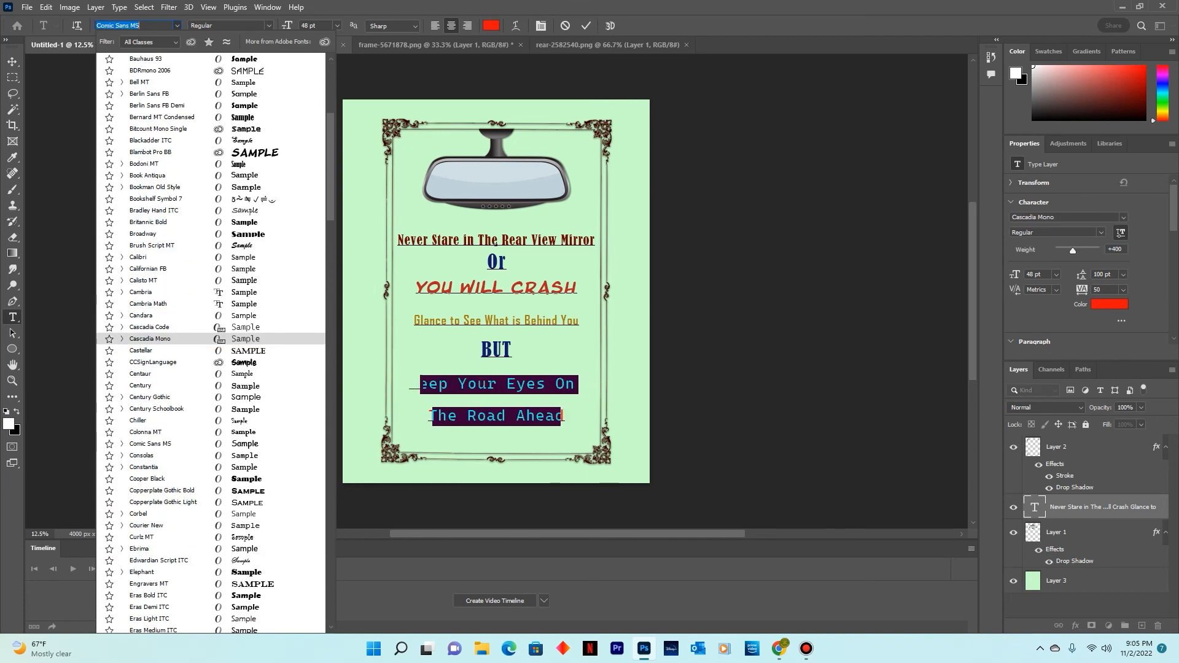
scroll(160, 487, down, 4)
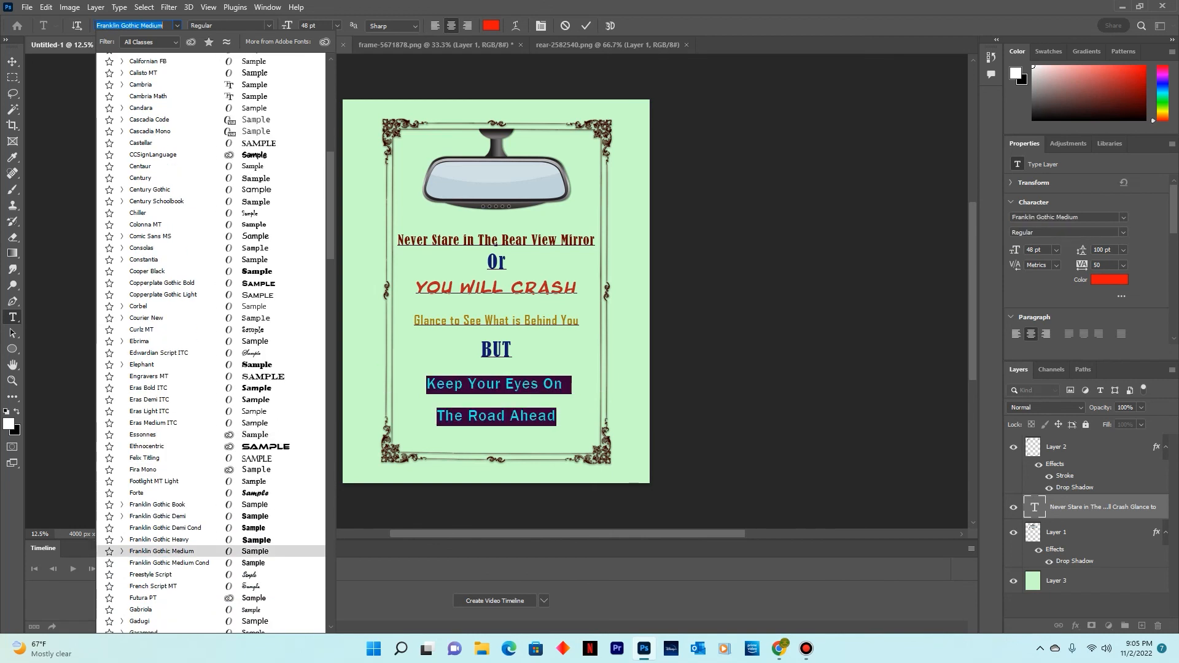
scroll(160, 544, down, 5)
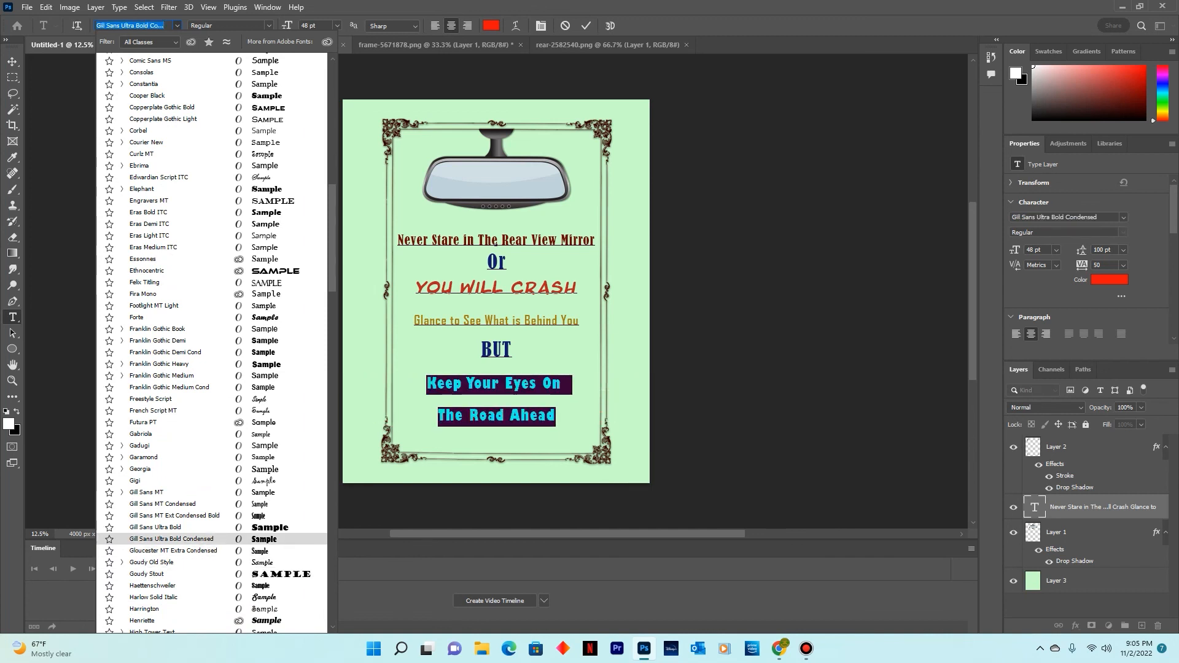
key(Return)
click(12, 62)
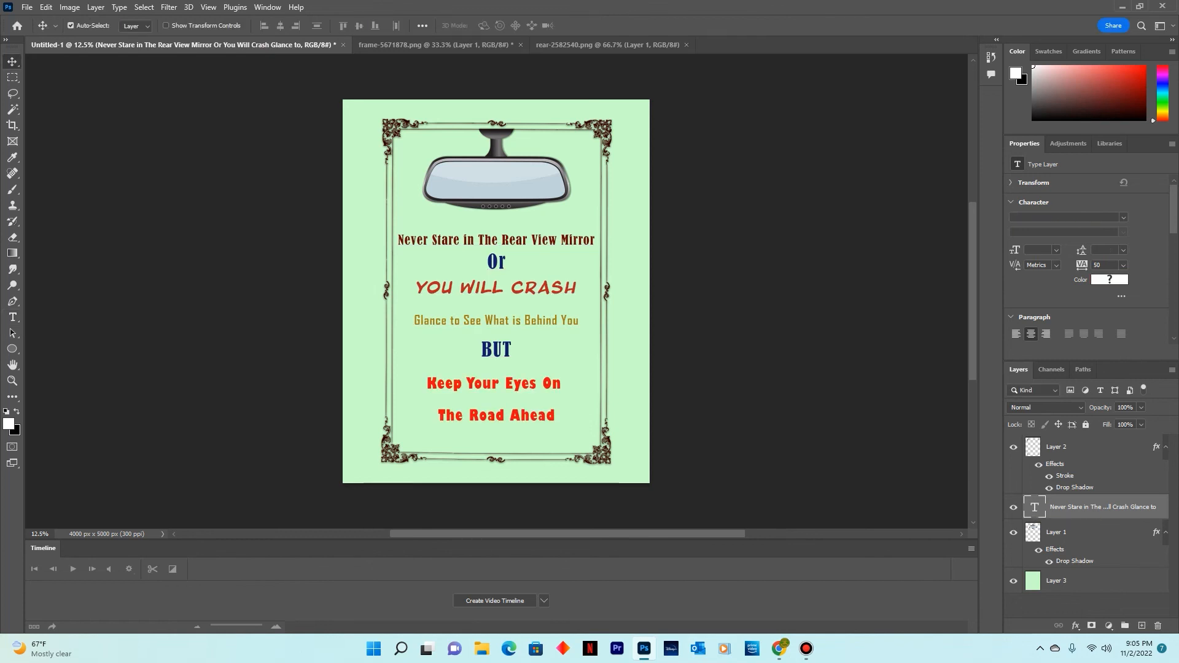
Reopen the quote text for editing and set "BUT" and the two red lines together to 48 pt
double_click(1034, 507)
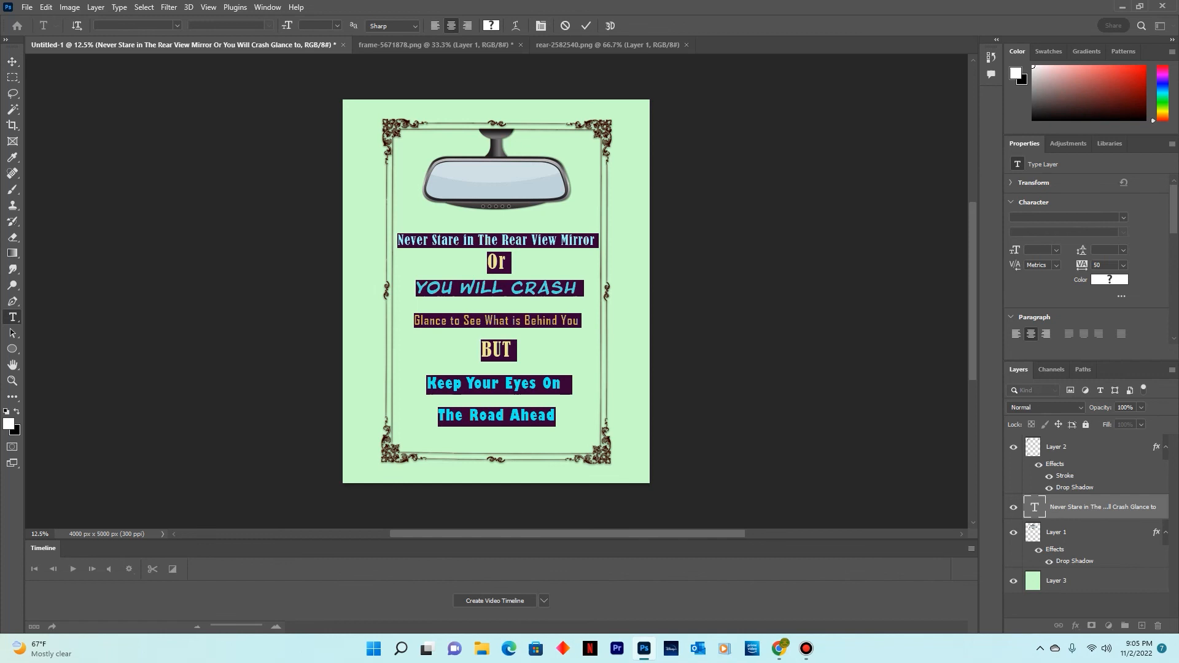
click(496, 243)
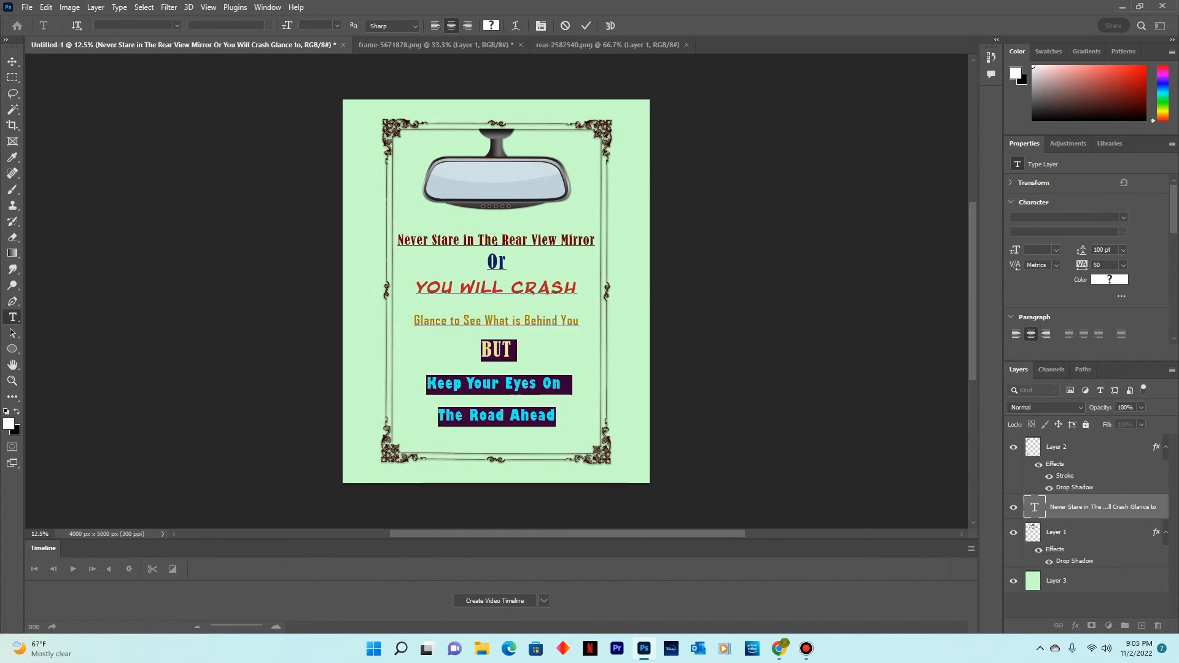
click(336, 26)
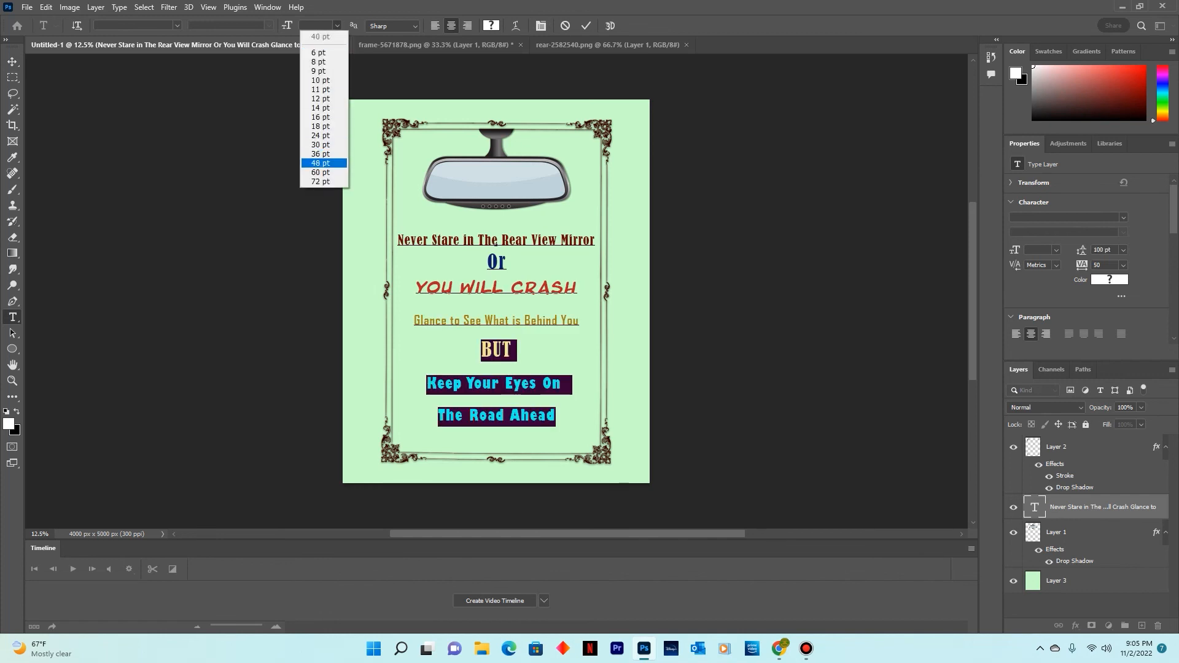
click(320, 162)
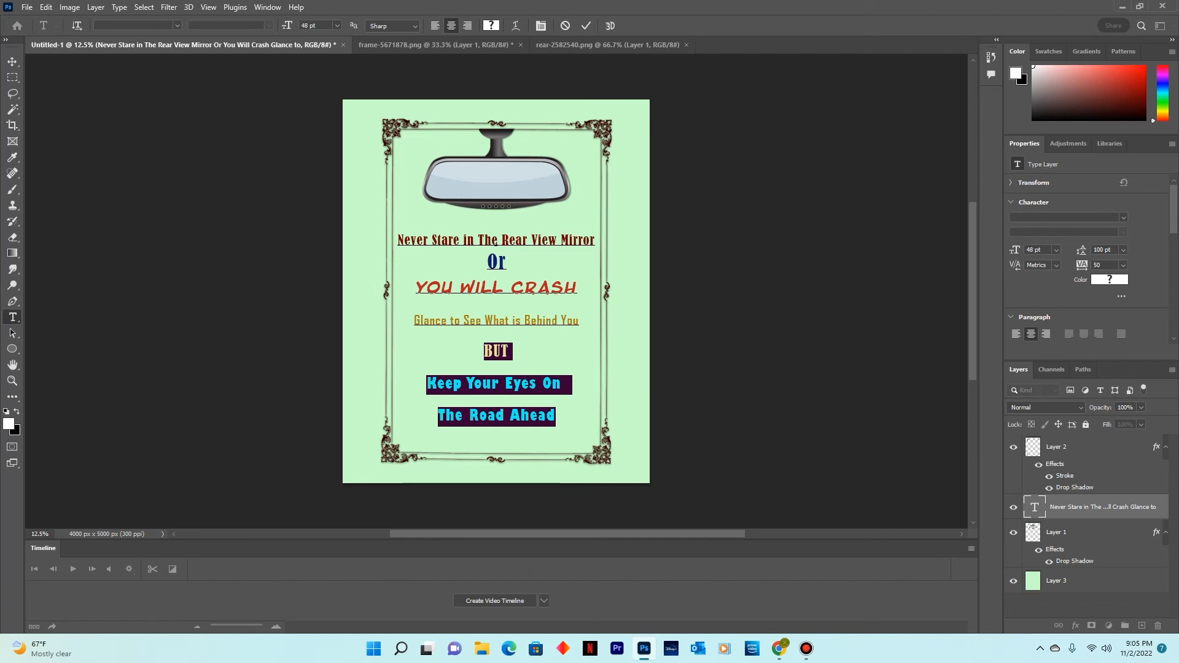
Set the word "BUT" back to 60 pt
drag(514, 352, 485, 352)
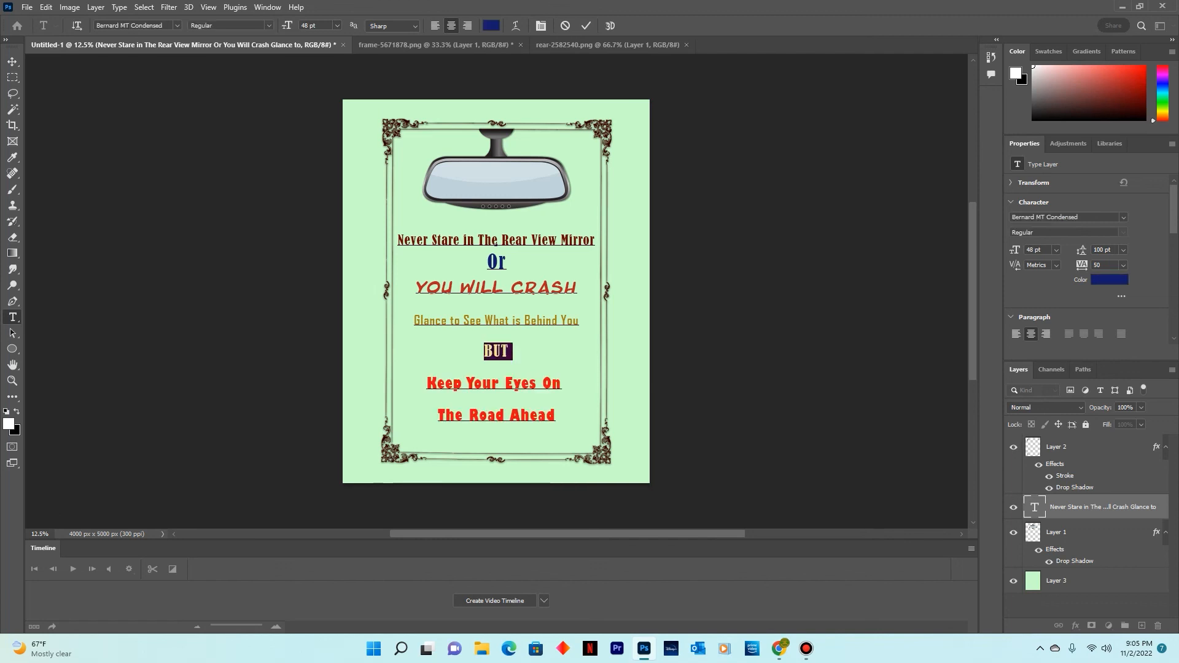
click(337, 26)
click(324, 172)
drag(556, 417, 486, 355)
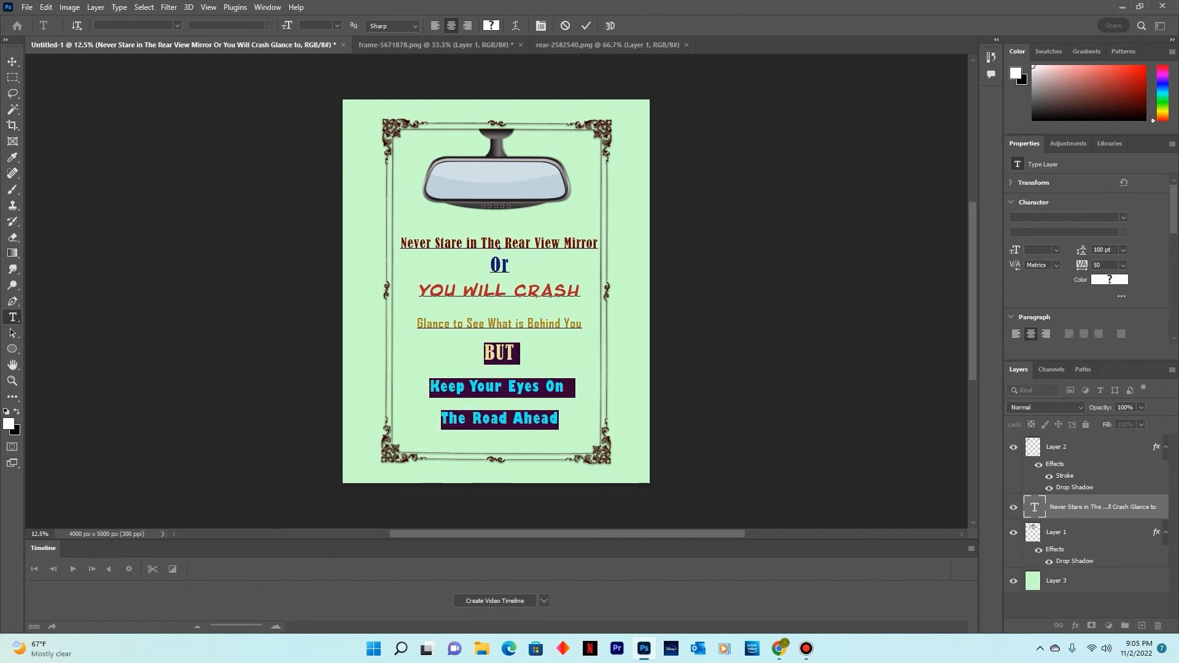
key(ctrl+z)
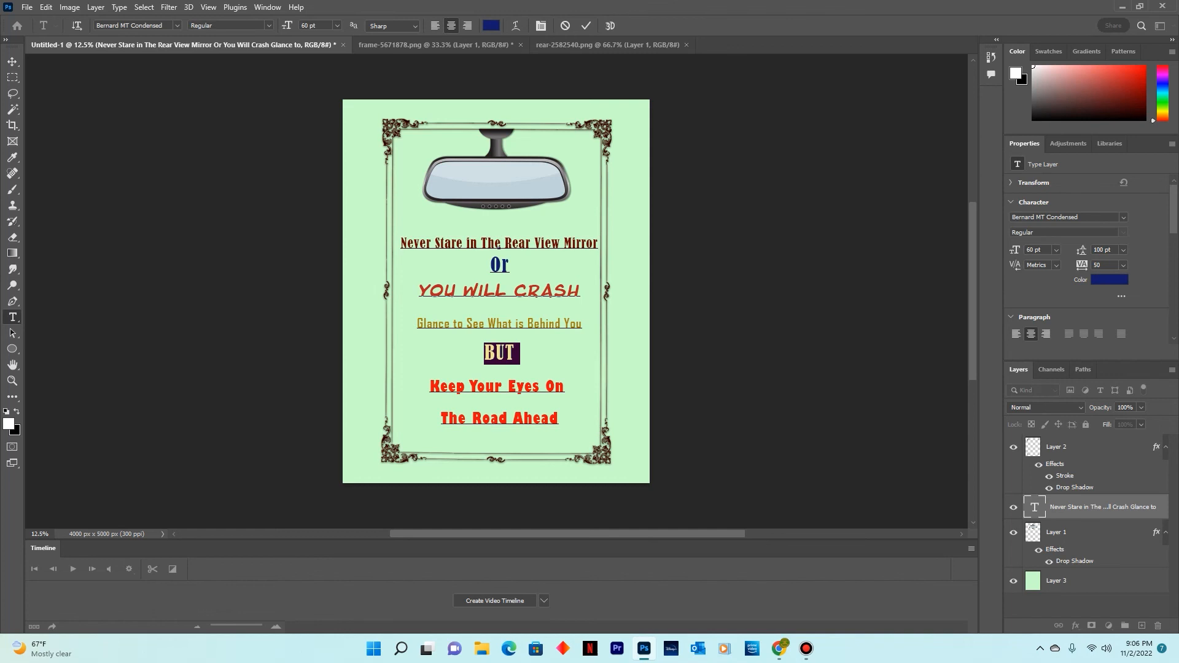
Set the two red lines "Keep Your Eyes On" and "The Road Ahead" to 52 pt and commit the text edit
drag(559, 419, 431, 387)
click(337, 26)
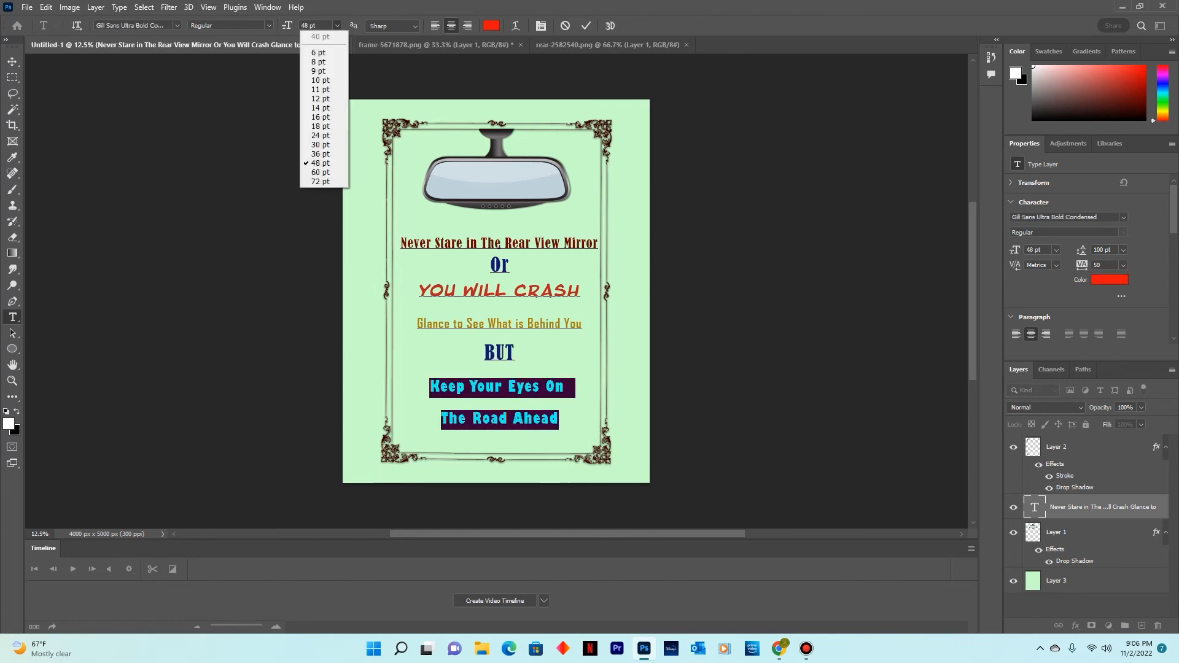
click(324, 163)
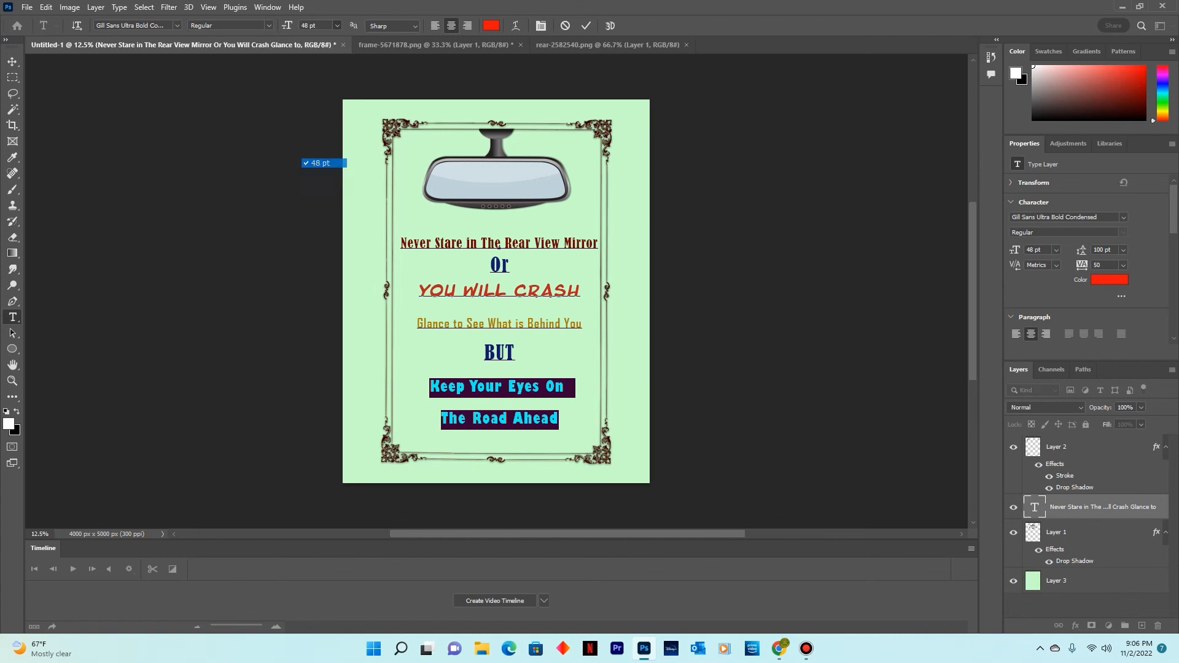
click(336, 25)
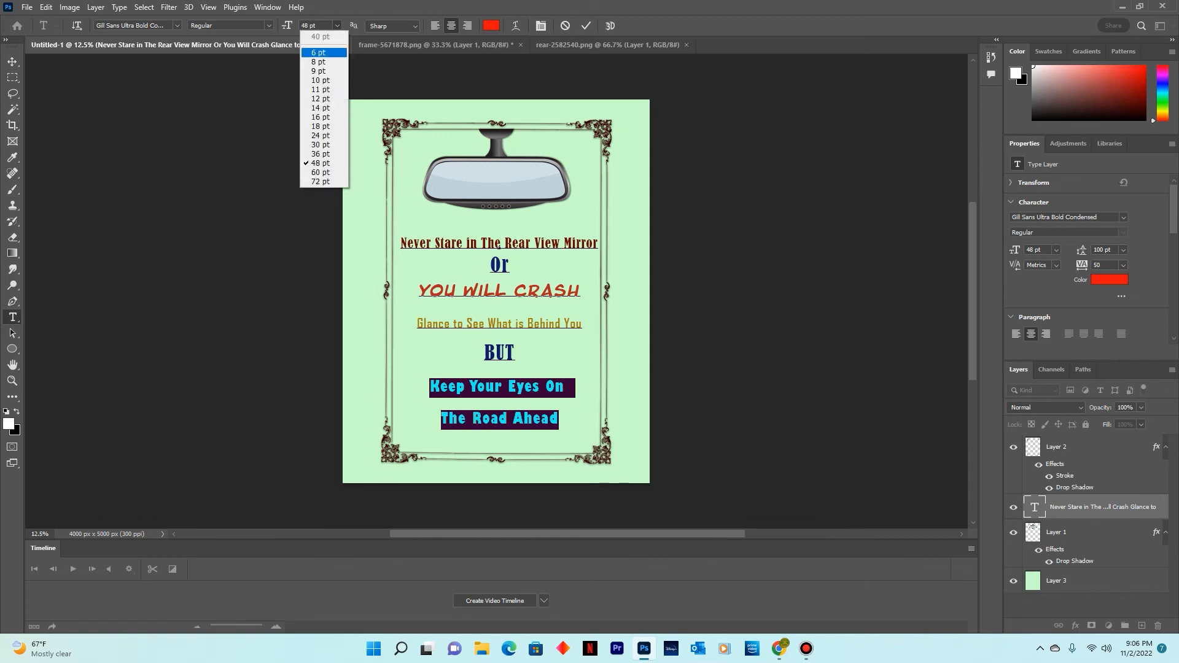
click(310, 26)
drag(309, 25, 305, 25)
text(52)
key(Return)
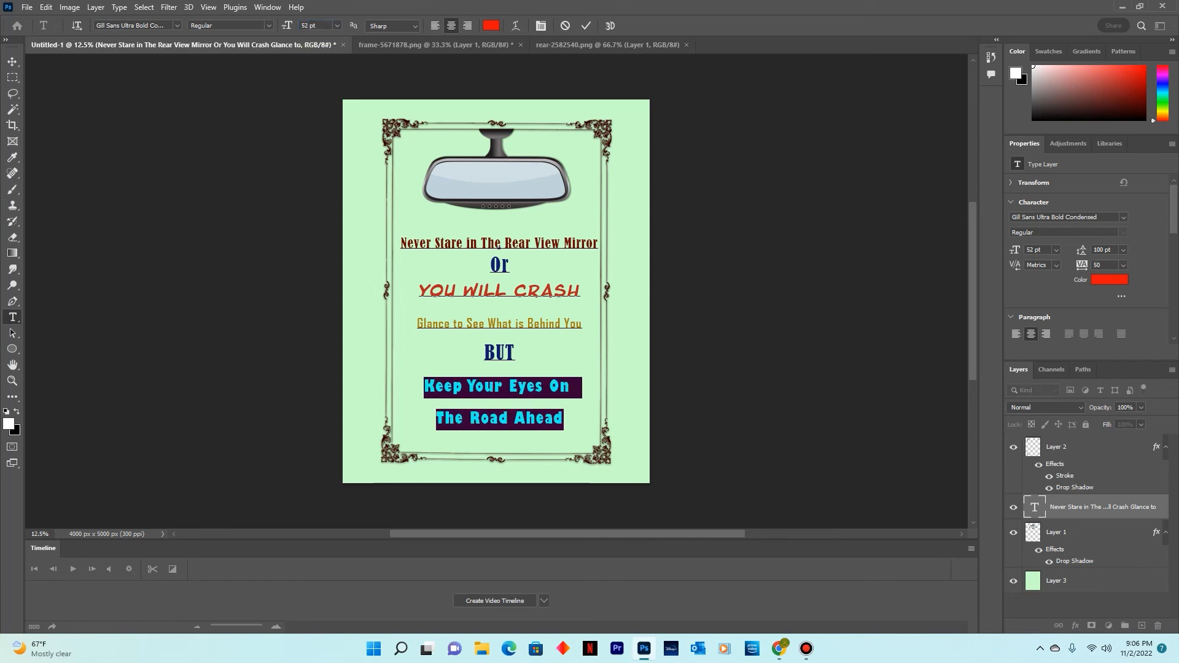
click(12, 62)
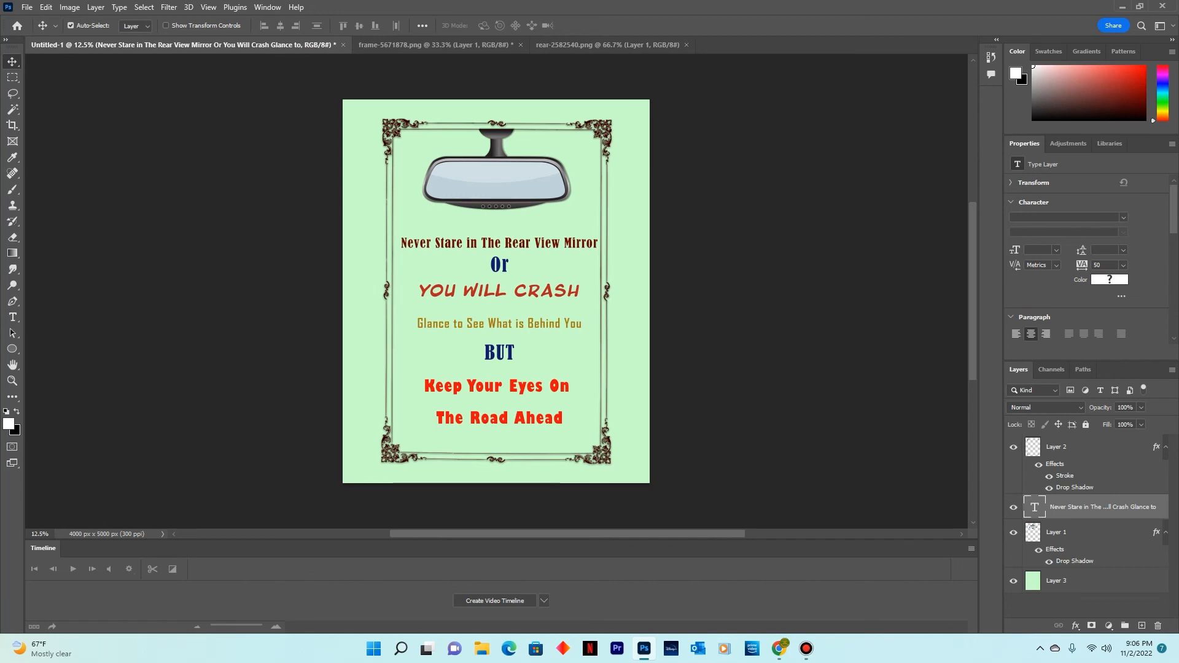
Hide the frame layer's drop shadow and all layer effects on the mirror layer
click(1050, 487)
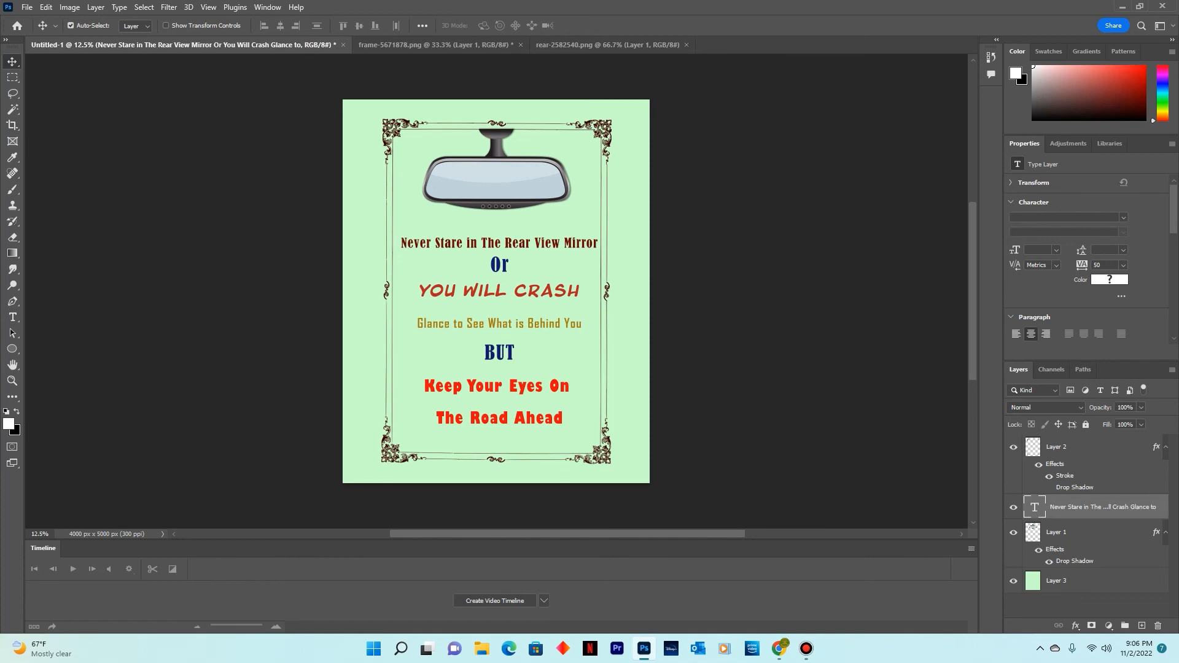
click(1039, 549)
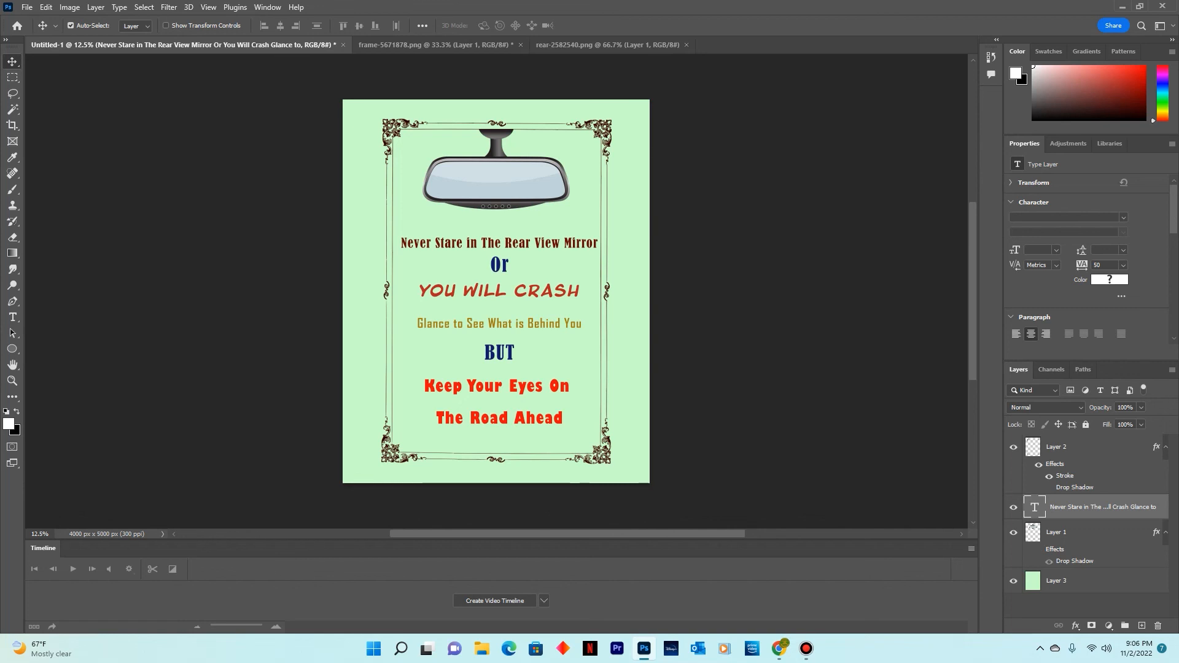
Move the quote text slightly up and left inside the frame, and hide the pale green background layer
drag(516, 267, 513, 262)
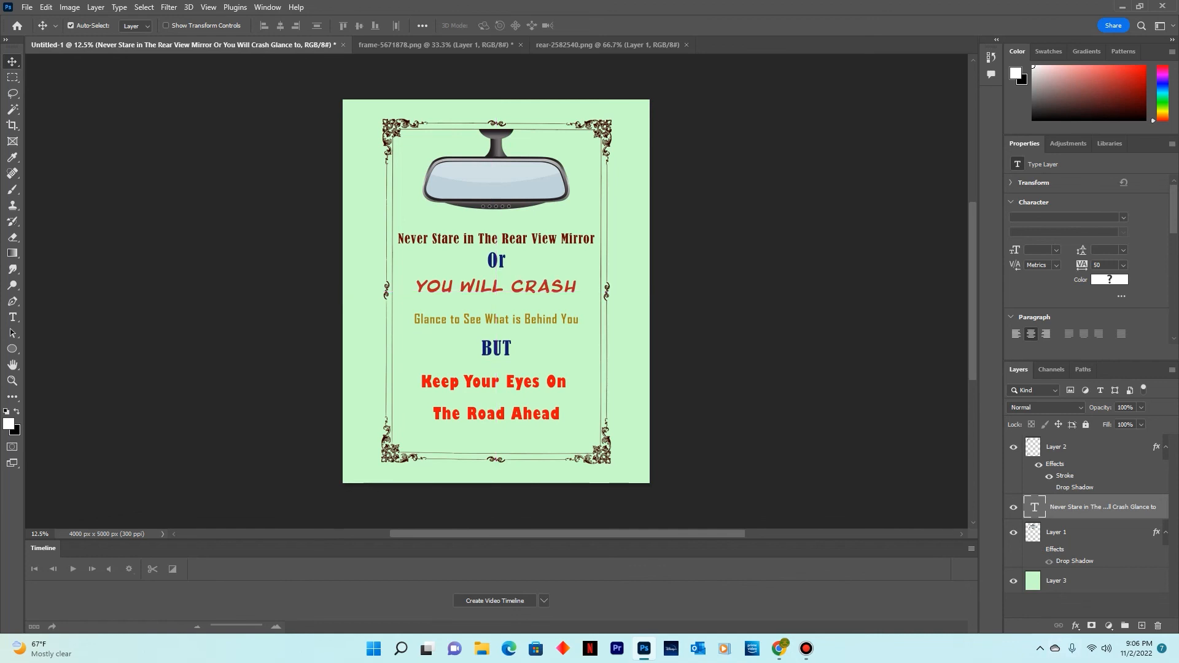
click(1013, 581)
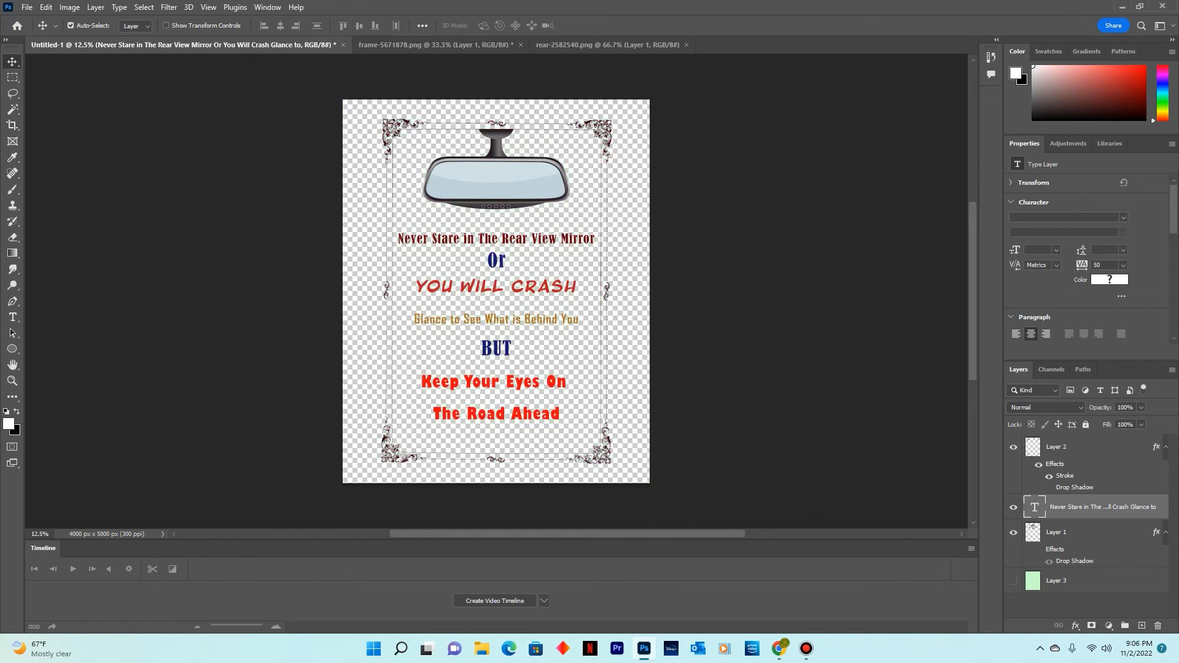